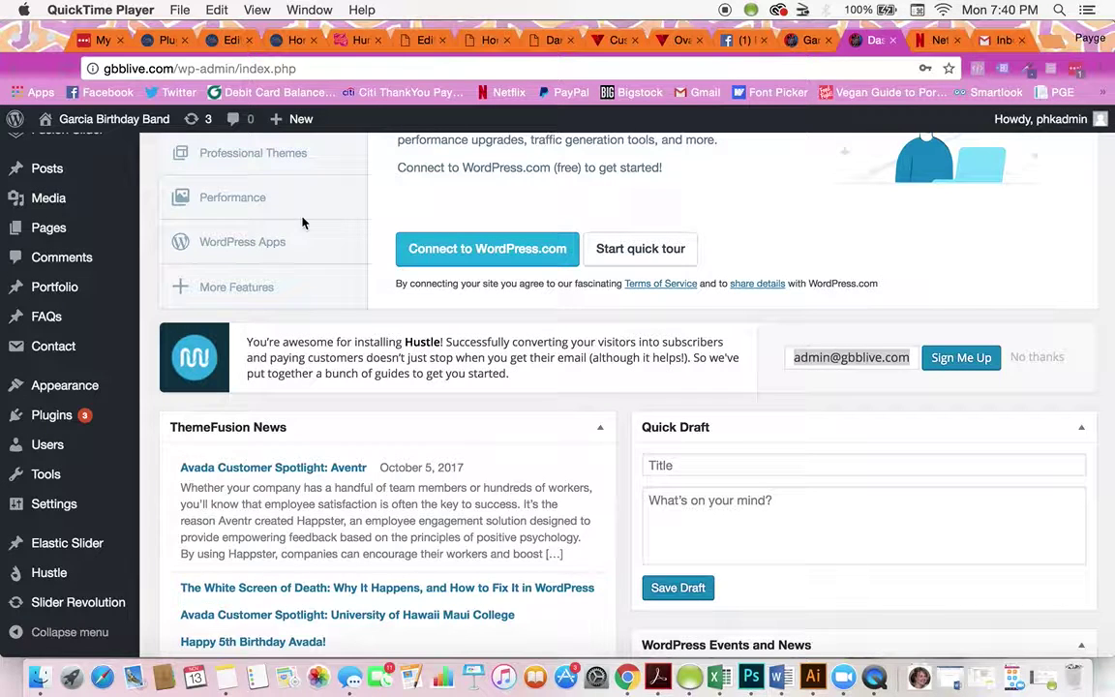
Step: Load the WordPress admin dashboard by removing /index.php from the site address
{"action": "key", "text": "XF86AudioRaiseVolume"}
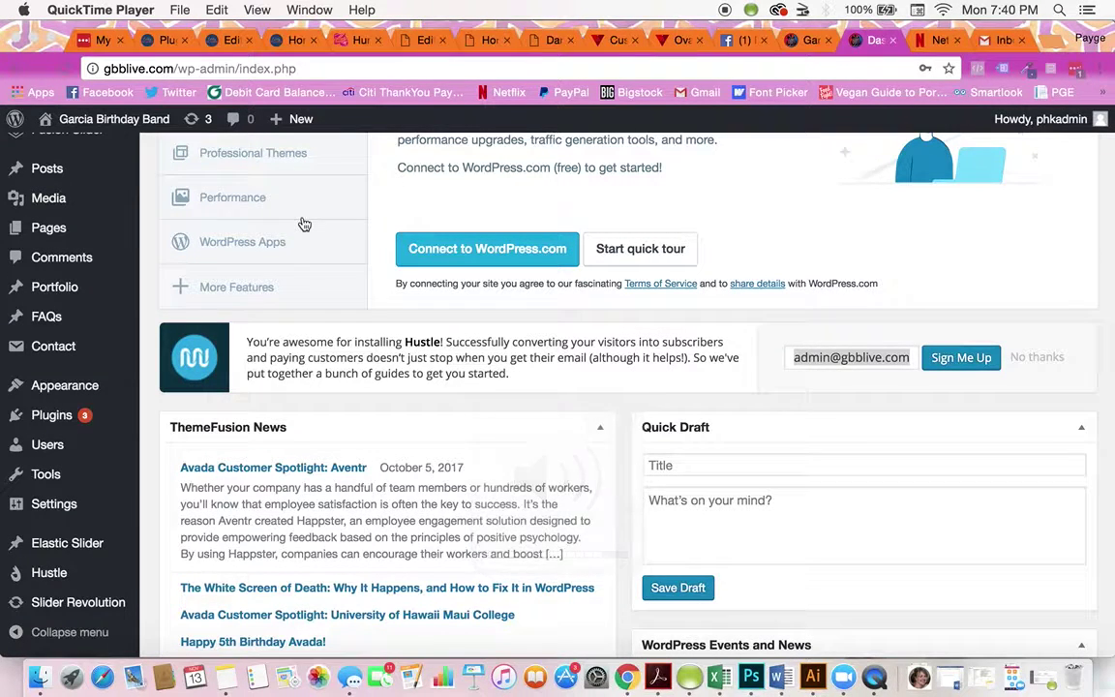
{"action": "left_click", "coordinate": [196, 69]}
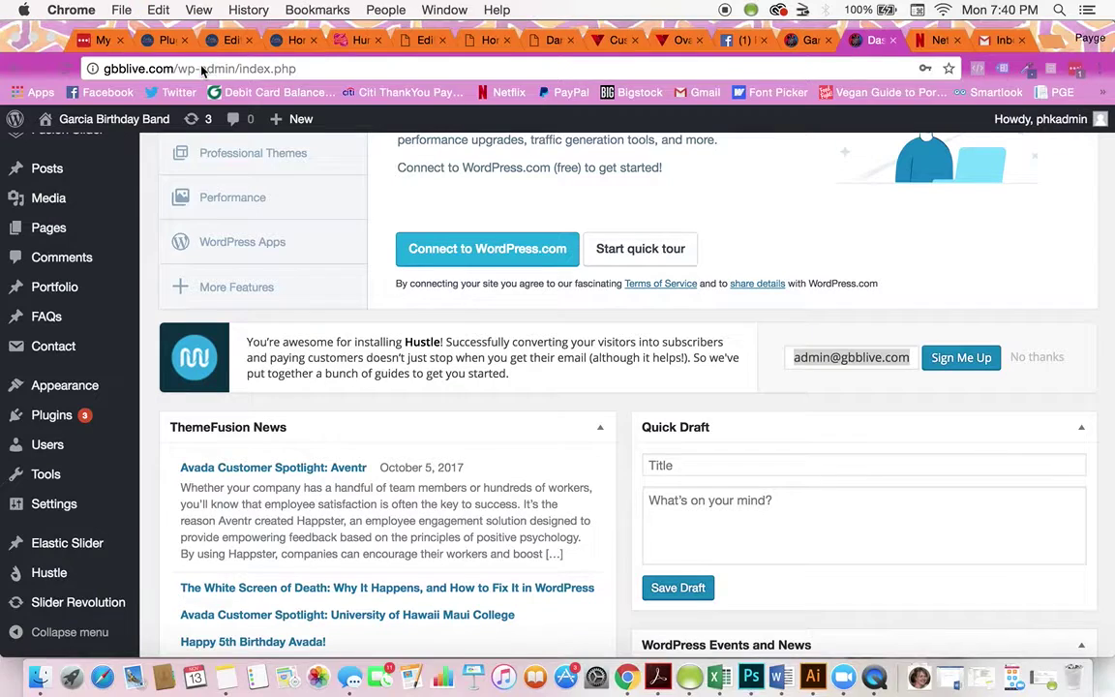
{"action": "left_click", "coordinate": [227, 68]}
{"action": "left_click", "coordinate": [236, 69]}
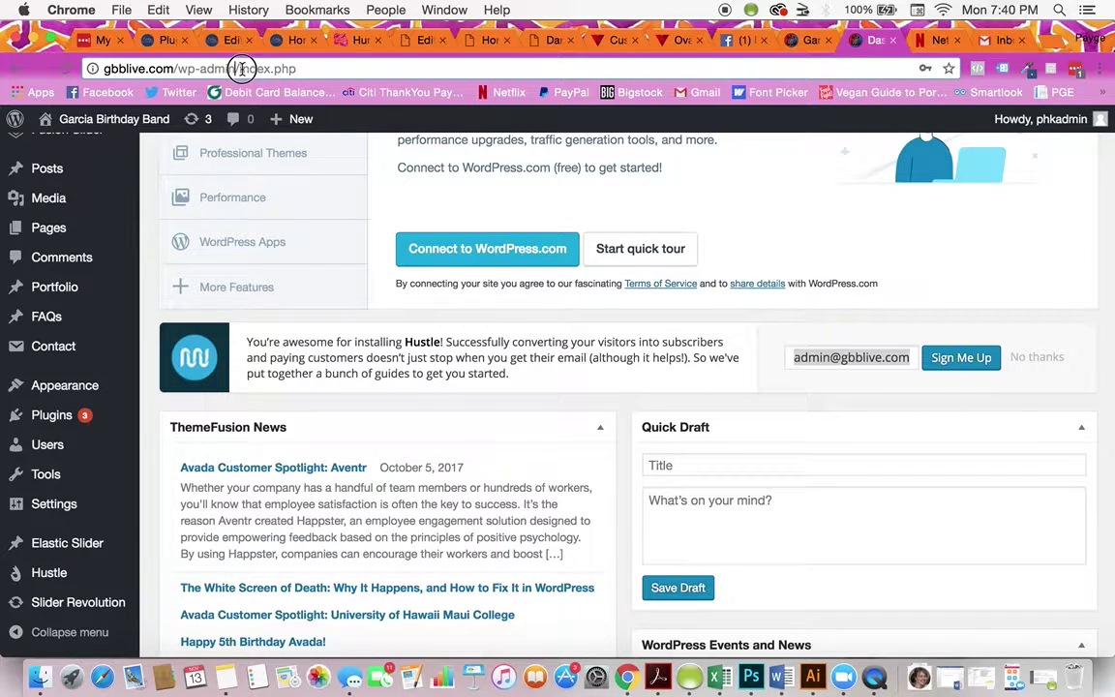
{"action": "left_click_drag", "start_coordinate": [237, 69], "coordinate": [296, 68]}
{"action": "key", "text": "BackSpace"}
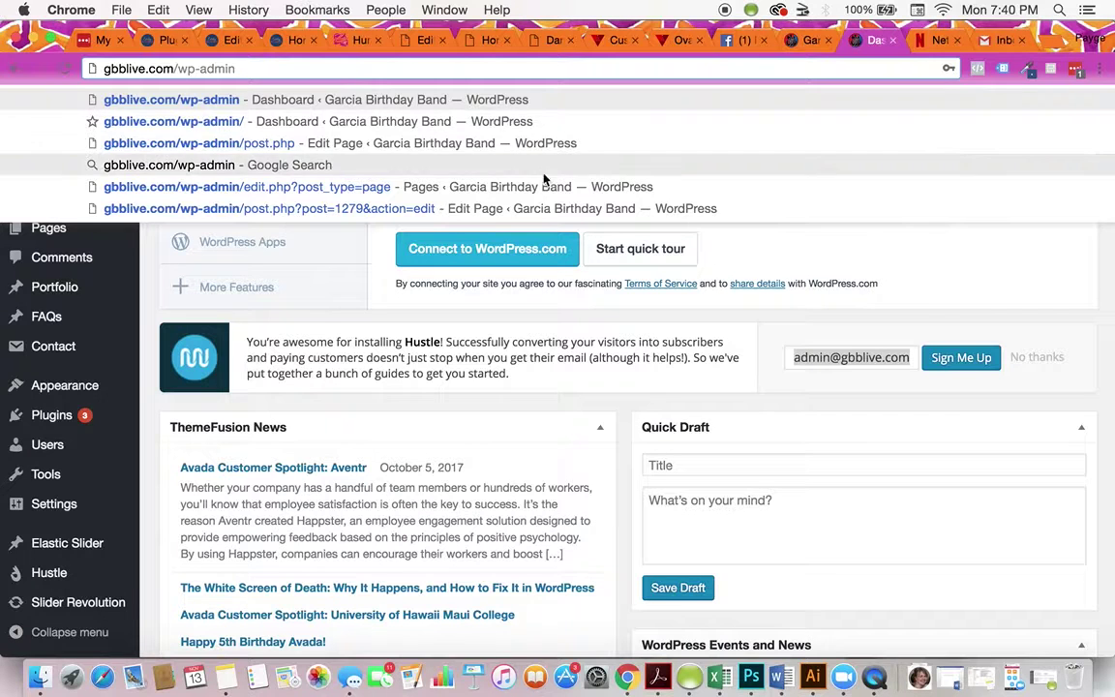
{"action": "left_click", "coordinate": [827, 259]}
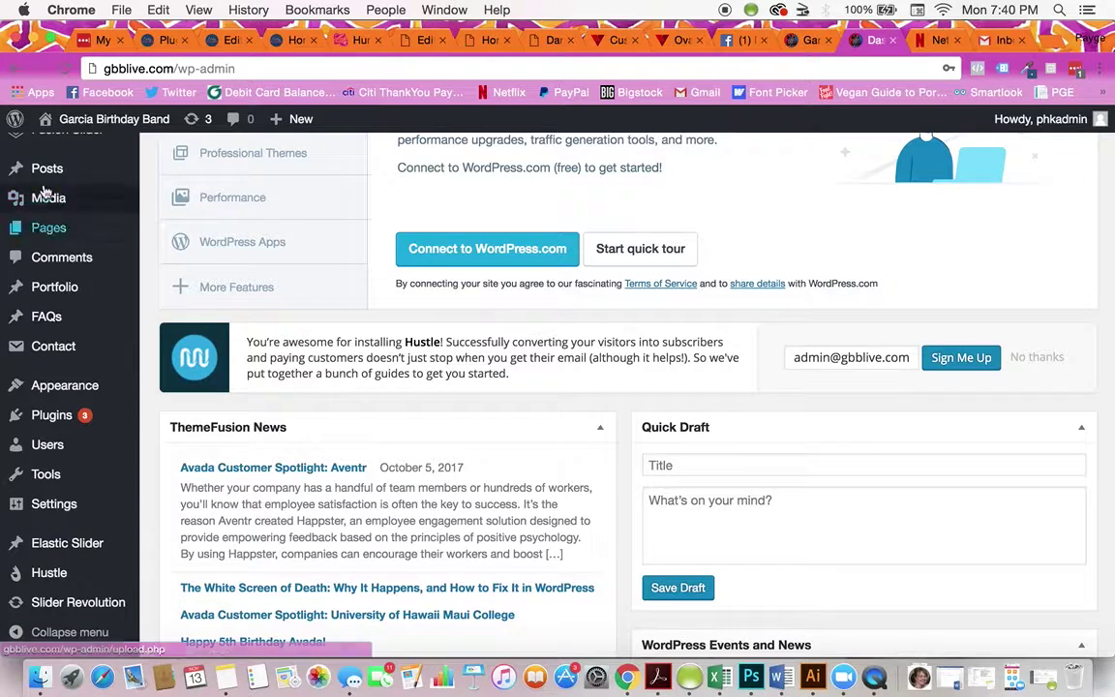
Step: From All Pages, open the Home page's editor in a new browser tab
{"action": "mouse_move", "coordinate": [50, 227]}
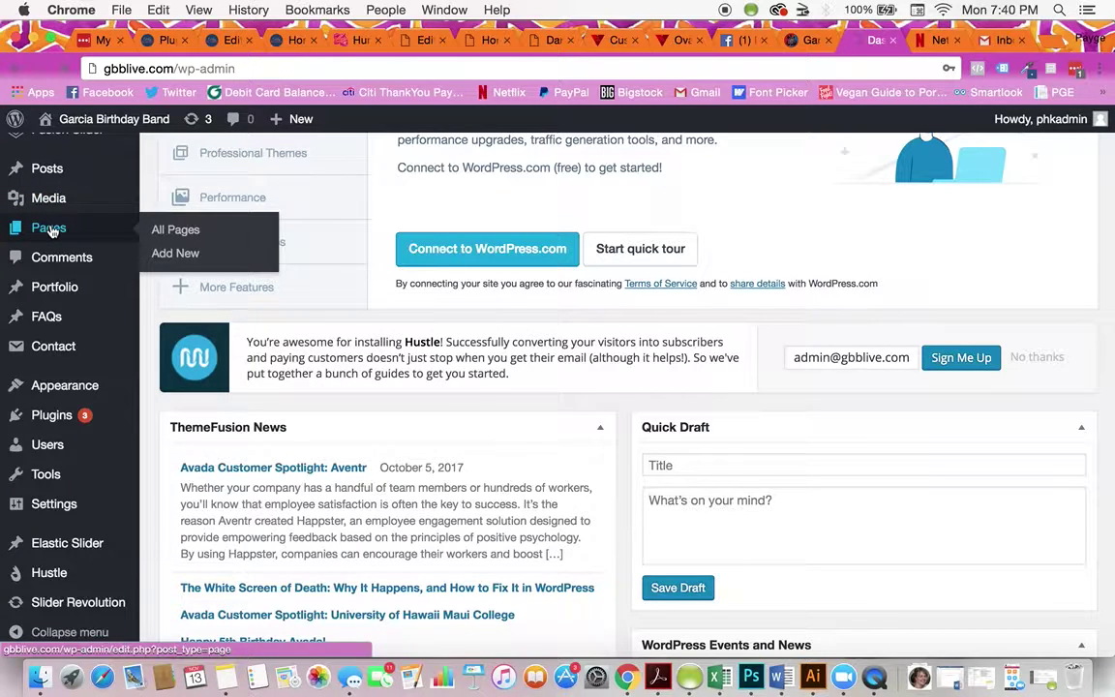
{"action": "left_click", "coordinate": [49, 228]}
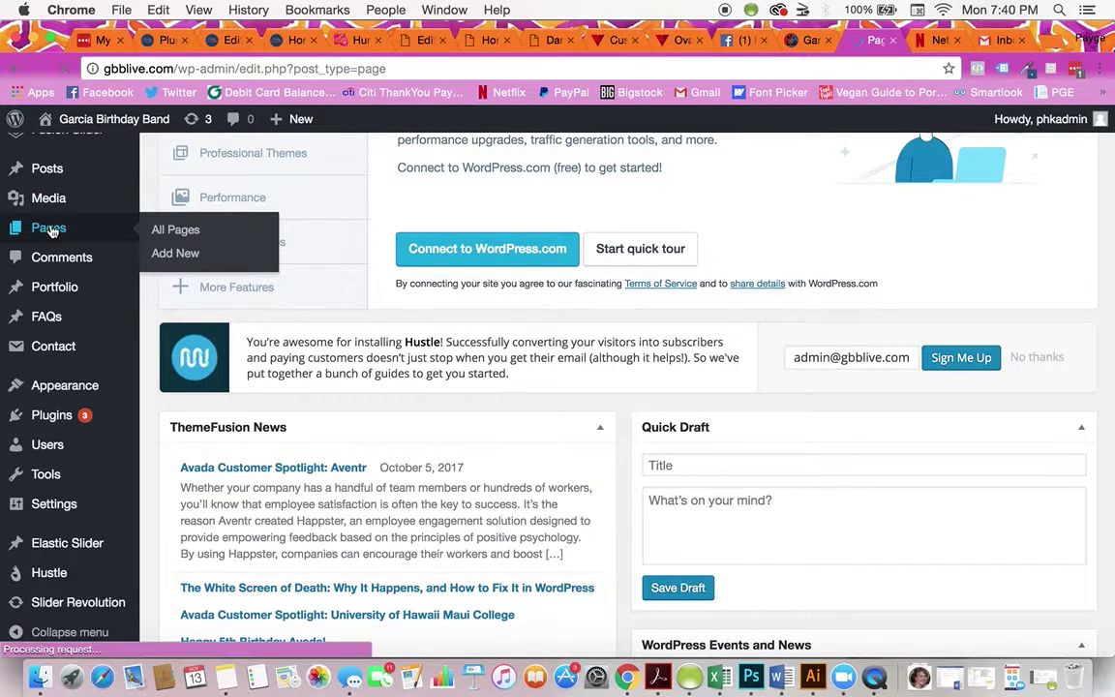
{"action": "scroll", "coordinate": [237, 309], "scroll_direction": "down", "scroll_amount": 3}
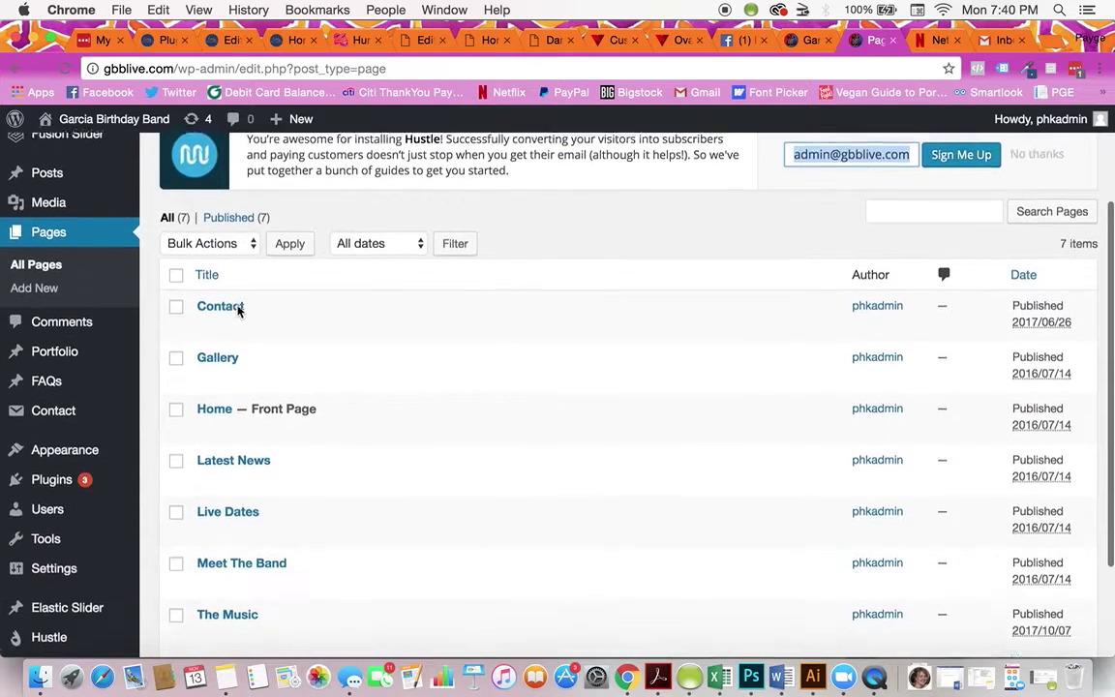
{"action": "scroll", "coordinate": [237, 310], "scroll_direction": "down", "scroll_amount": 1}
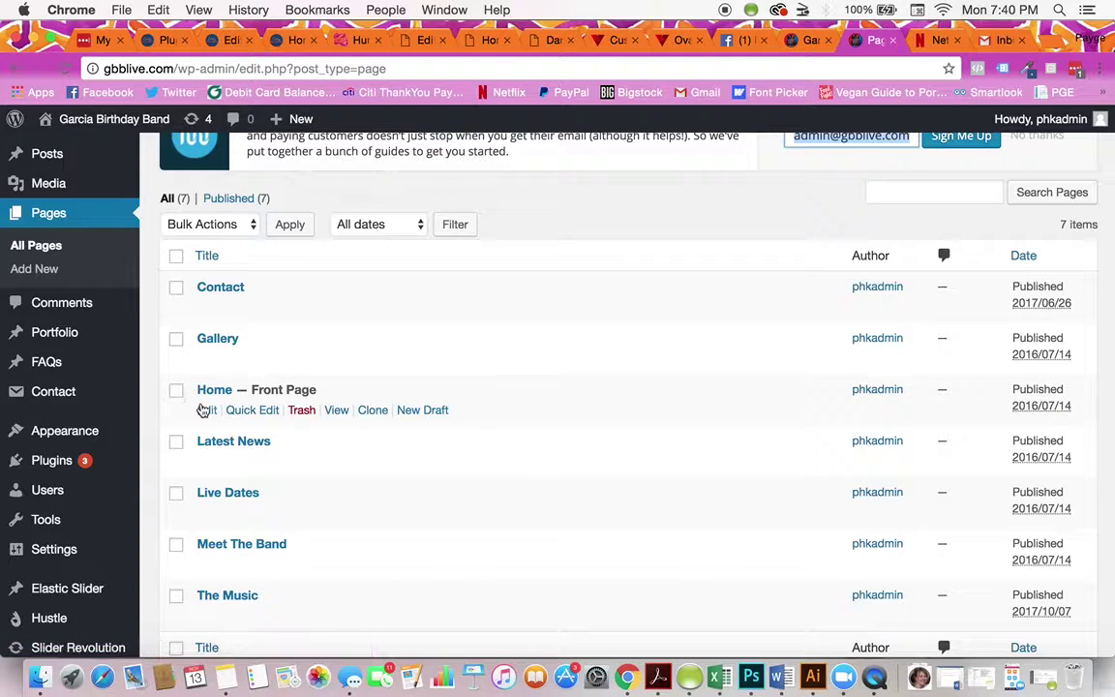
{"action": "right_click", "coordinate": [205, 414]}
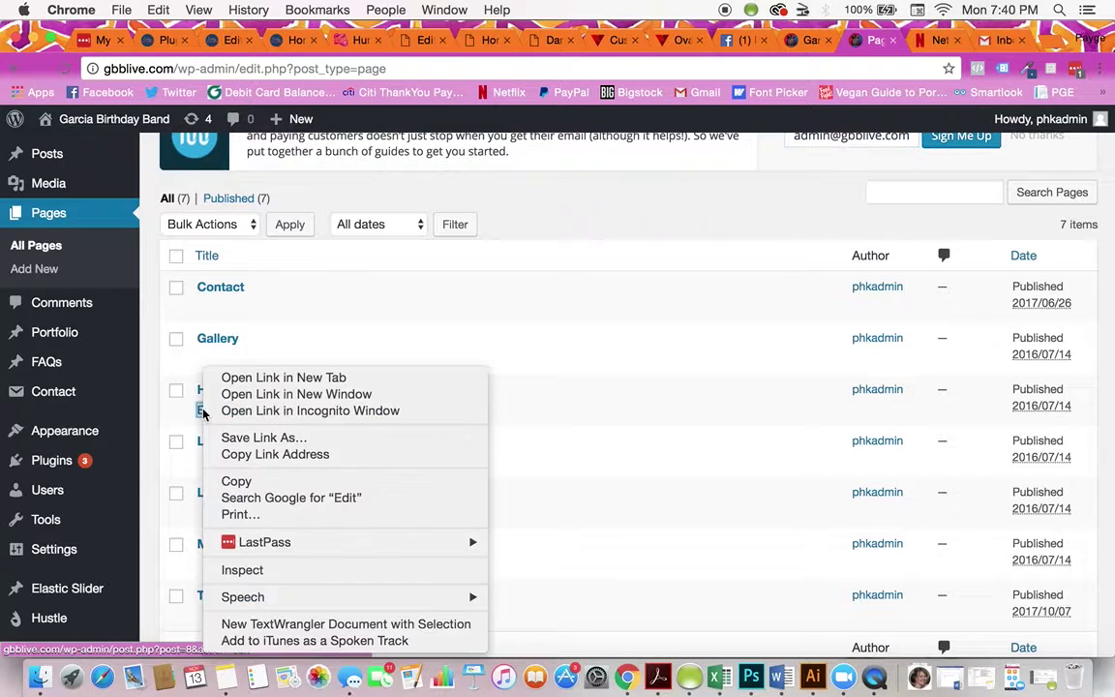
{"action": "left_click", "coordinate": [235, 379]}
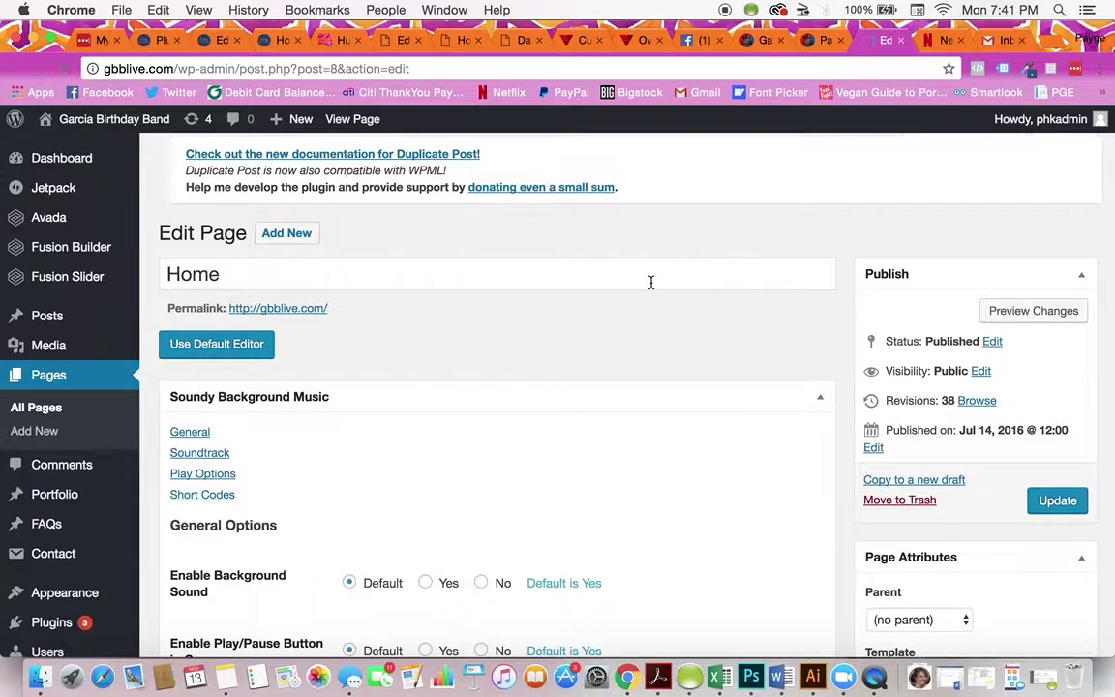
Step: Scroll the Home page builder down to the Toggles element listing three show dates
{"action": "scroll", "coordinate": [651, 281], "scroll_direction": "down", "scroll_amount": 2}
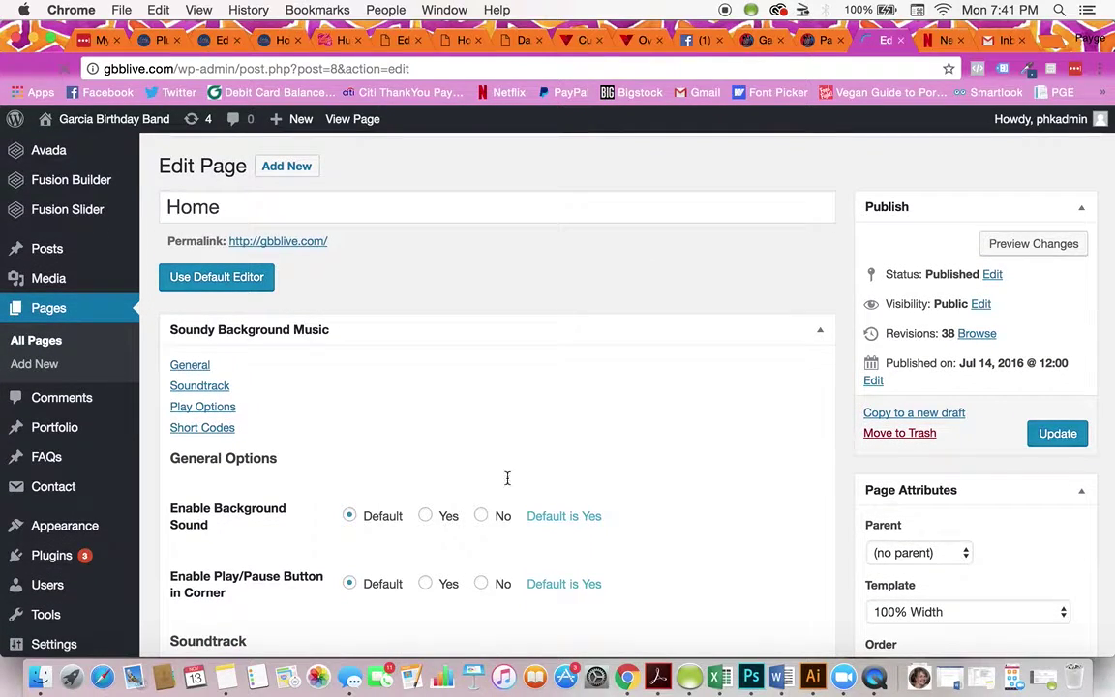
{"action": "scroll", "coordinate": [431, 380], "scroll_direction": "down", "scroll_amount": 3}
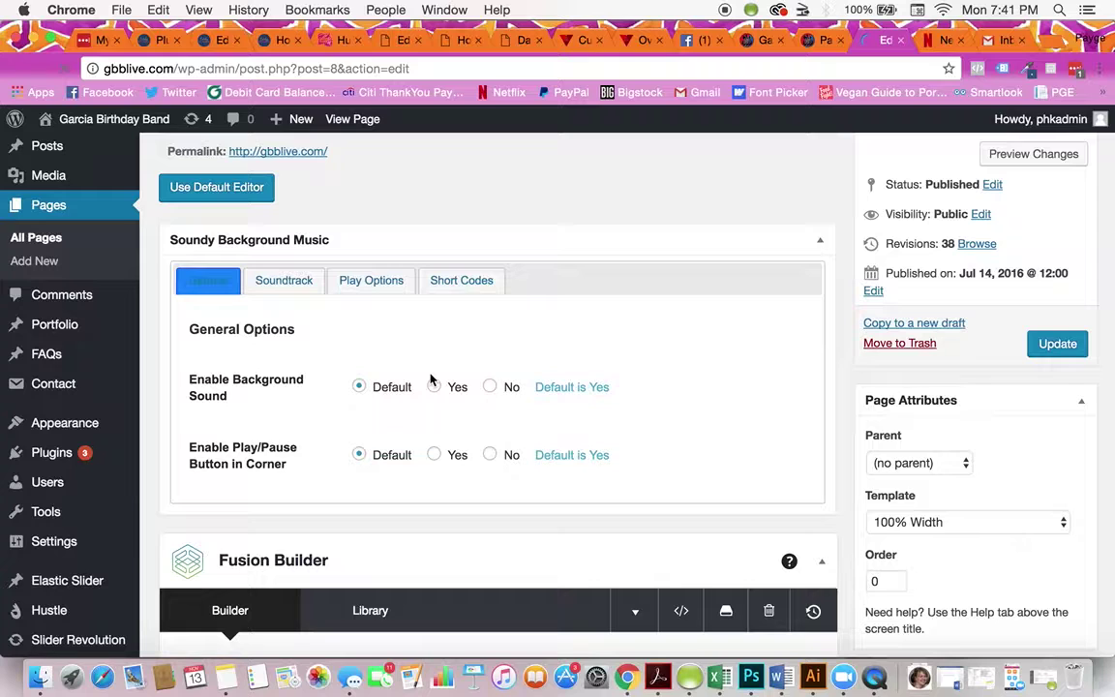
{"action": "scroll", "coordinate": [431, 379], "scroll_direction": "down", "scroll_amount": 1}
{"action": "scroll", "coordinate": [431, 380], "scroll_direction": "up", "scroll_amount": 2}
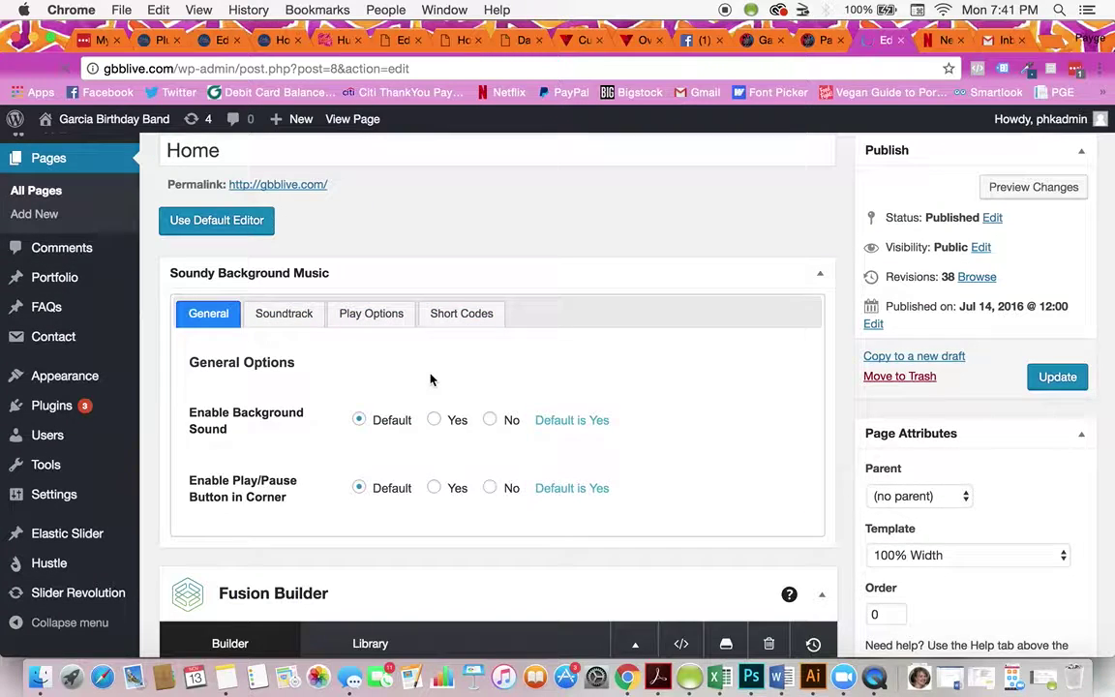
{"action": "scroll", "coordinate": [431, 379], "scroll_direction": "down", "scroll_amount": 10}
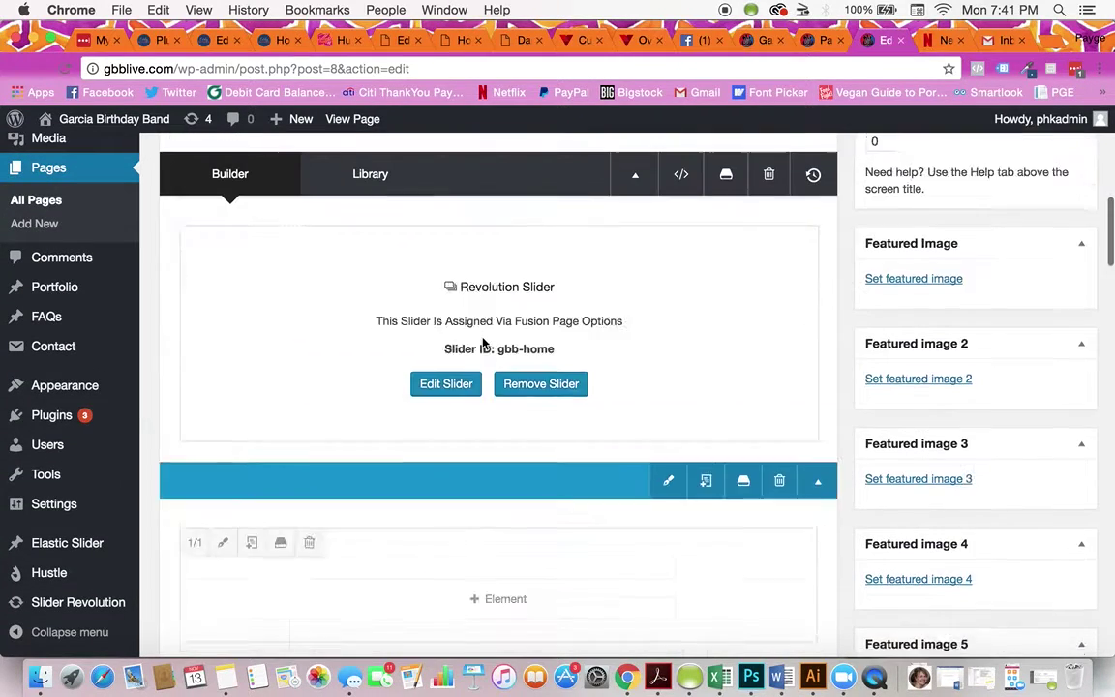
{"action": "scroll", "coordinate": [484, 345], "scroll_direction": "down", "scroll_amount": 9}
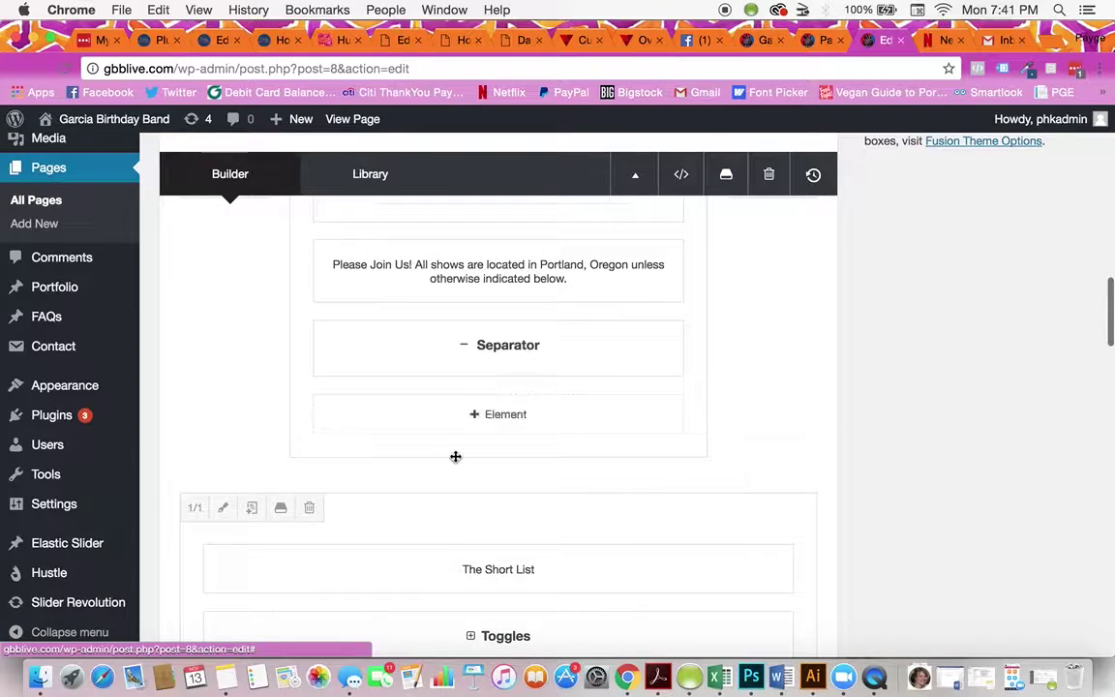
{"action": "scroll", "coordinate": [455, 456], "scroll_direction": "down", "scroll_amount": 1}
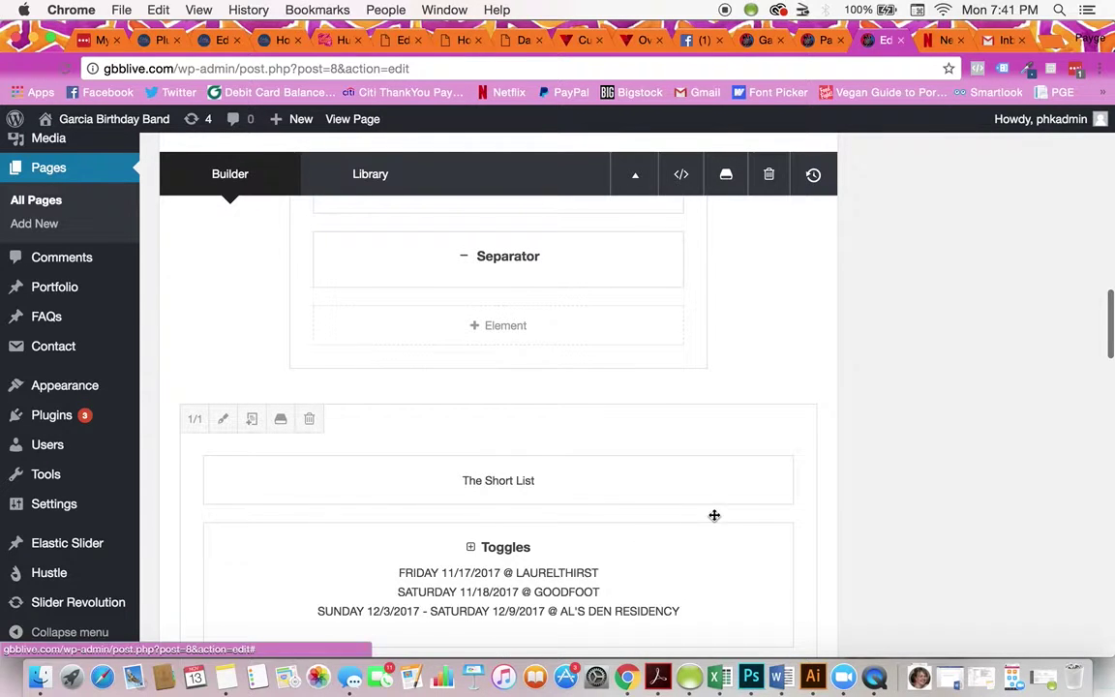
{"action": "scroll", "coordinate": [886, 504], "scroll_direction": "down", "scroll_amount": 4}
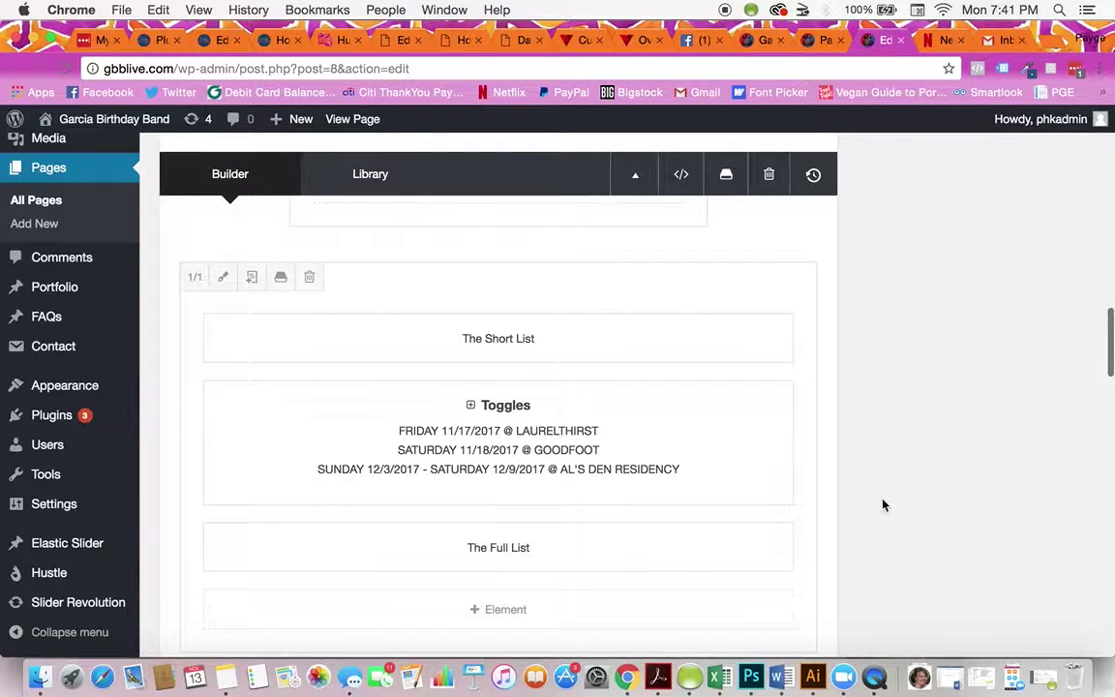
{"action": "mouse_move", "coordinate": [692, 461]}
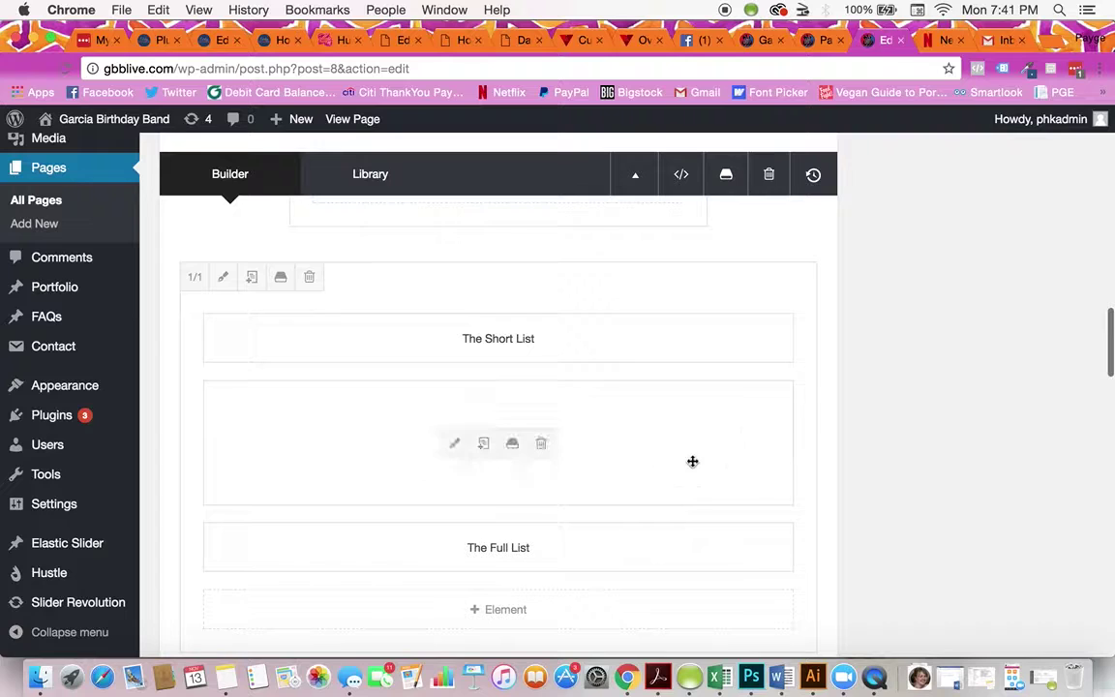
Step: Open the Toggles settings and the first toggle, FRIDAY 11/17/2017 @ LAURELTHIRST
{"action": "left_click", "coordinate": [455, 444]}
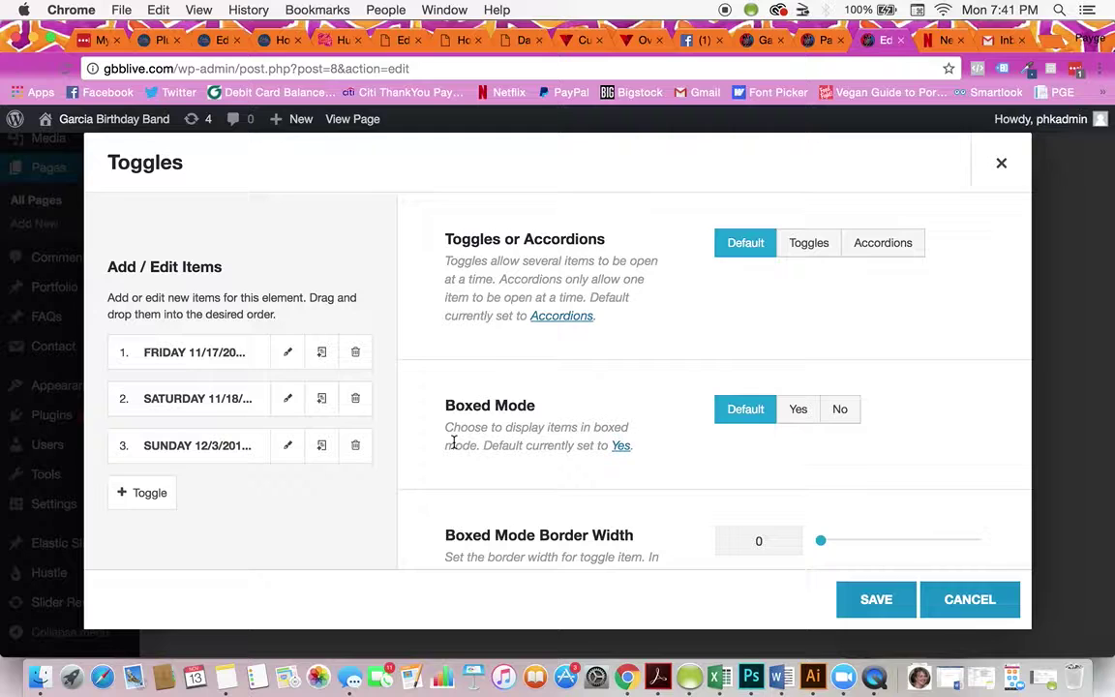
{"action": "left_click", "coordinate": [288, 356]}
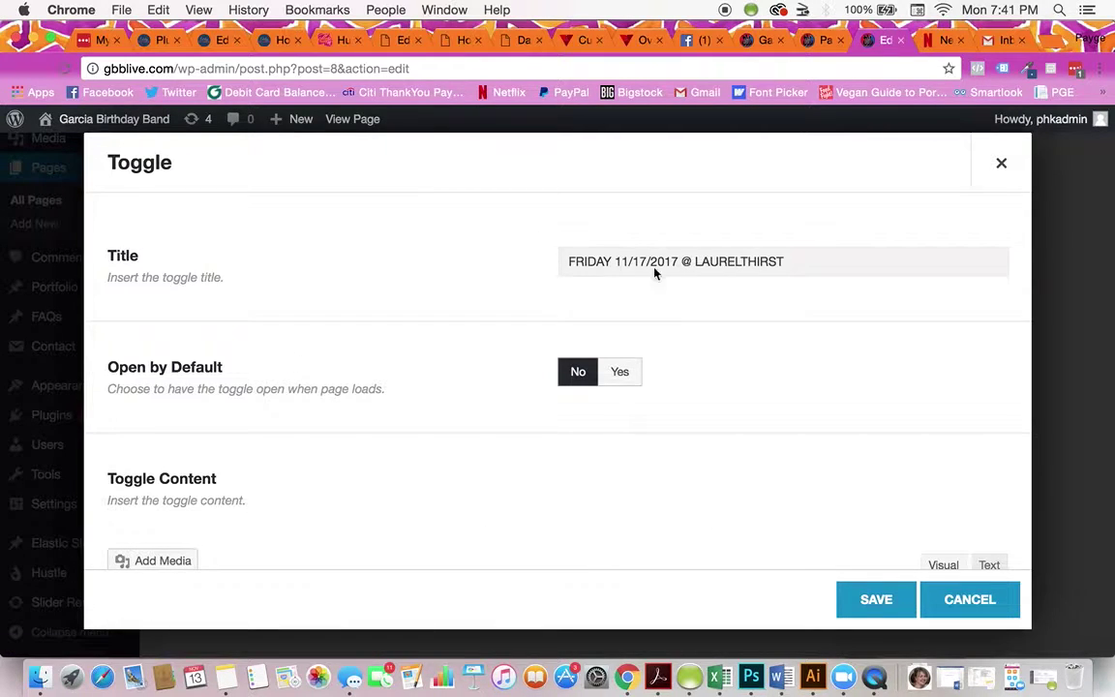
{"action": "left_click", "coordinate": [623, 269]}
Step: Look over the first toggle's content, selecting its map and text shortcodes
{"action": "scroll", "coordinate": [577, 414], "scroll_direction": "down", "scroll_amount": 5}
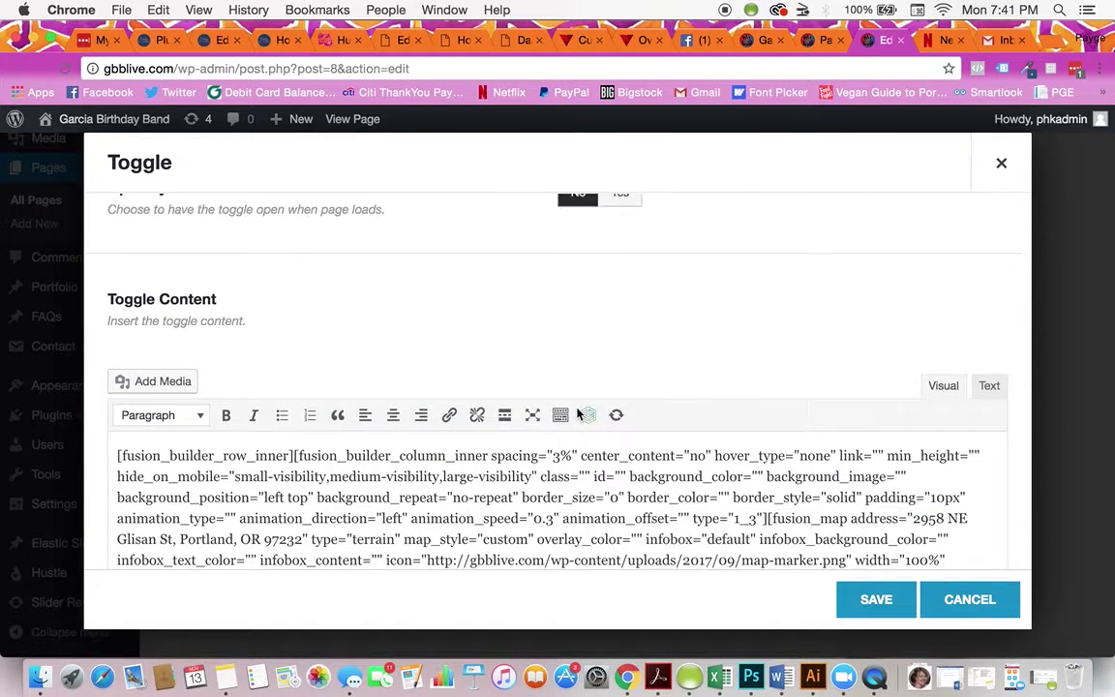
{"action": "scroll", "coordinate": [576, 411], "scroll_direction": "down", "scroll_amount": 3}
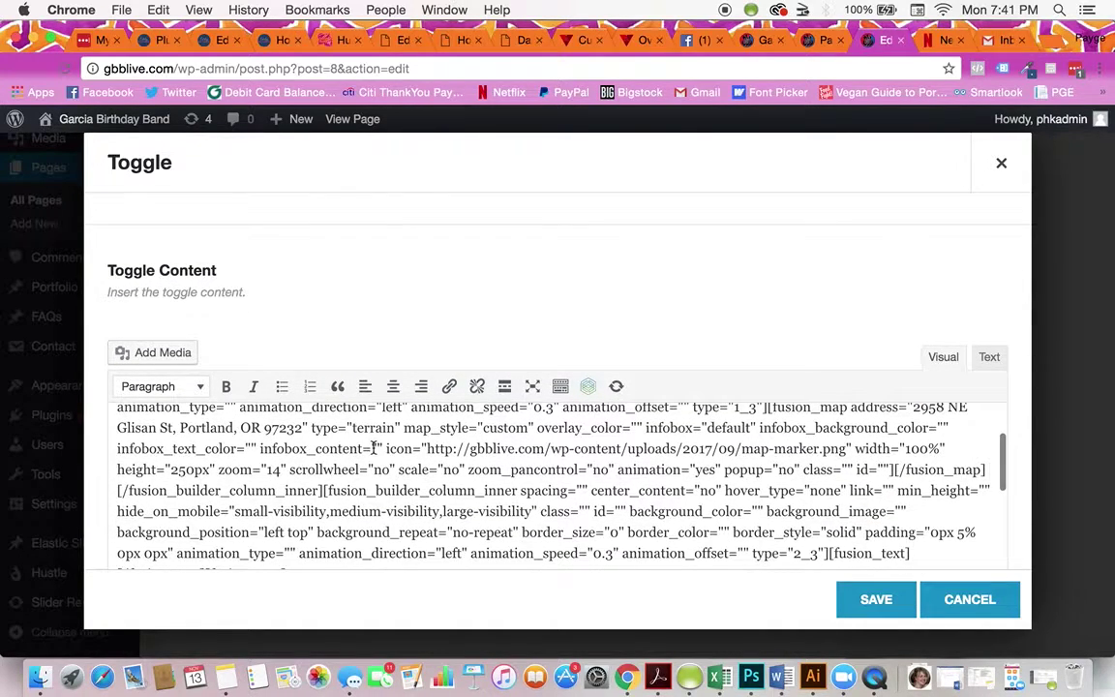
{"action": "scroll", "coordinate": [522, 504], "scroll_direction": "down", "scroll_amount": 5}
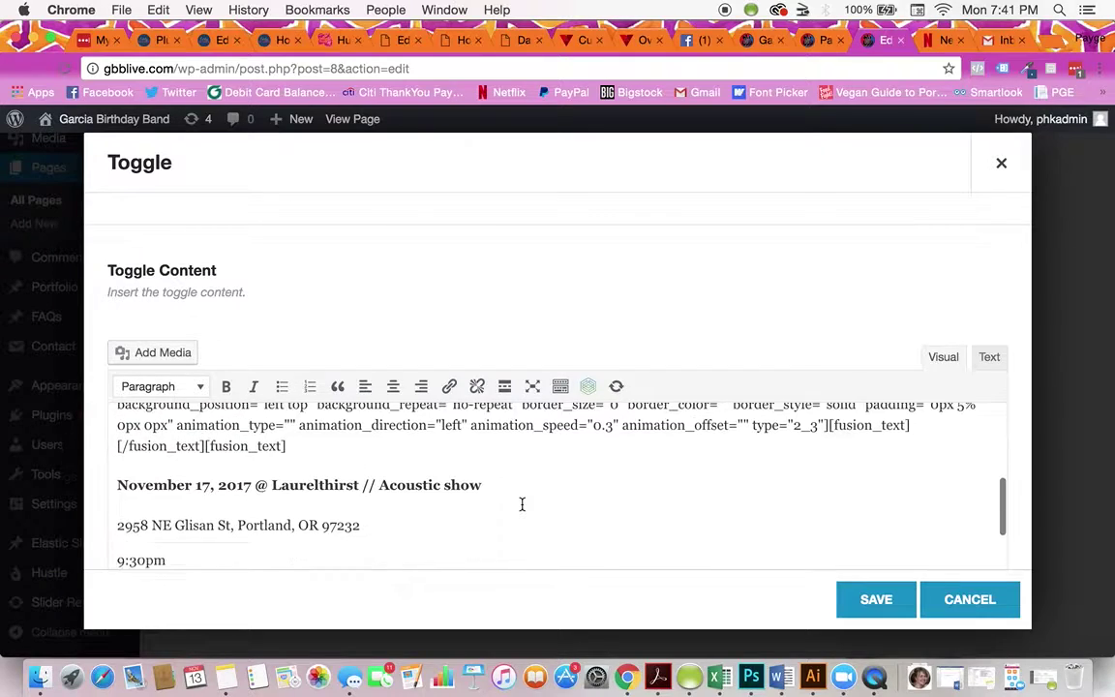
{"action": "scroll", "coordinate": [521, 504], "scroll_direction": "down", "scroll_amount": 3}
{"action": "scroll", "coordinate": [520, 505], "scroll_direction": "up", "scroll_amount": 6}
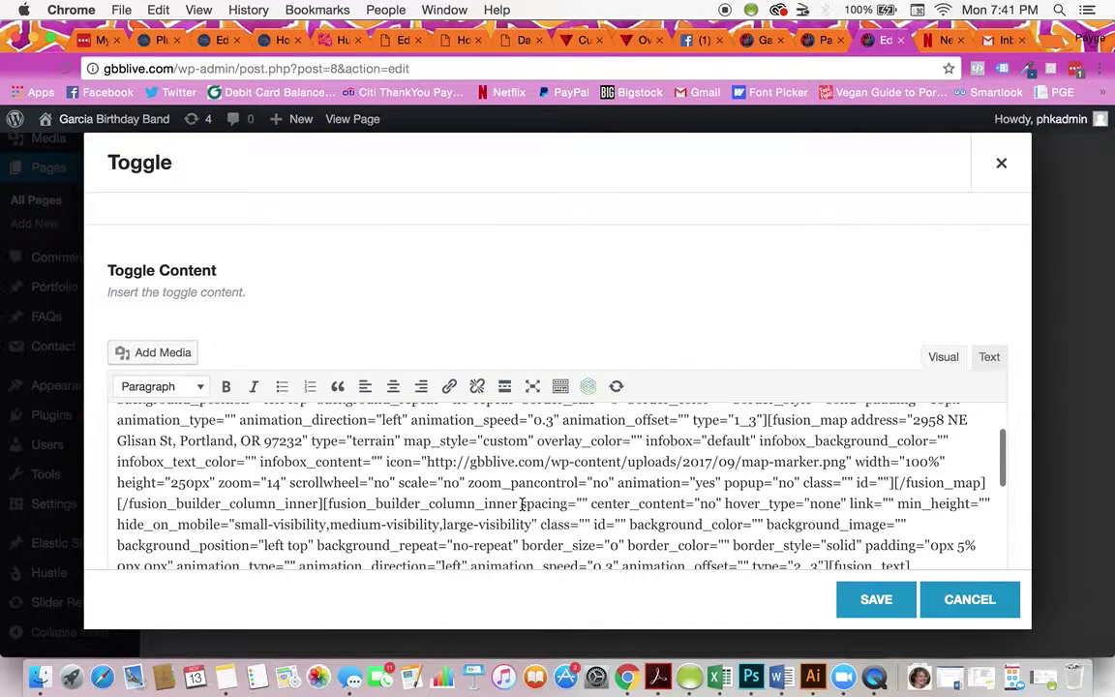
{"action": "scroll", "coordinate": [521, 505], "scroll_direction": "up", "scroll_amount": 5}
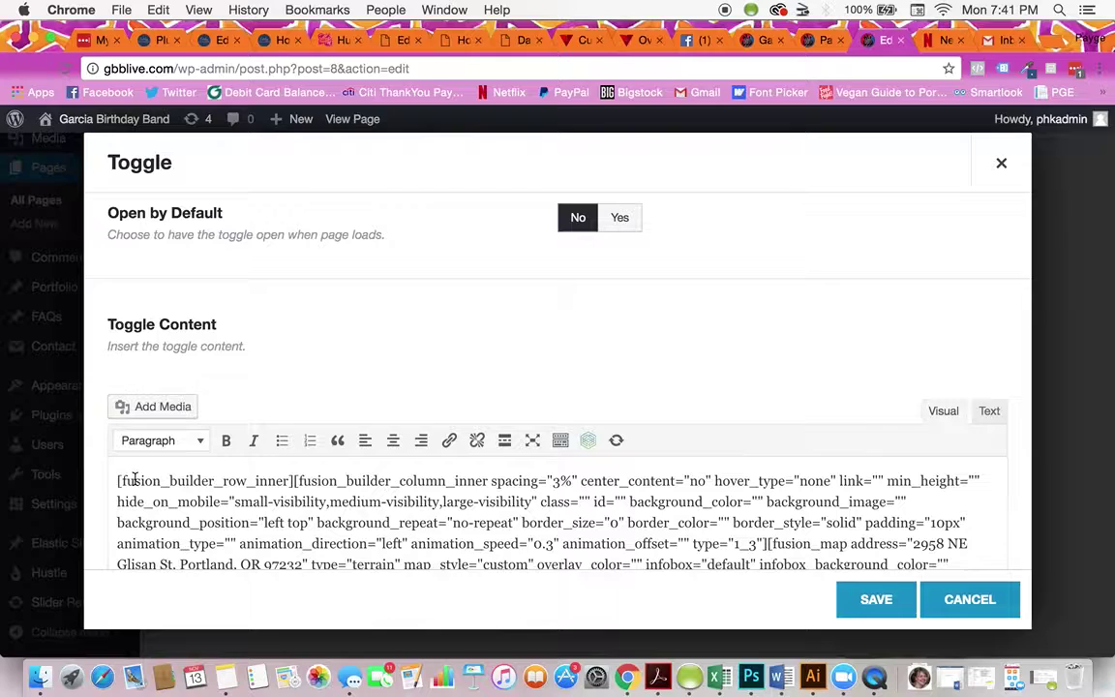
{"action": "left_click_drag", "start_coordinate": [117, 480], "coordinate": [331, 589]}
{"action": "left_click", "coordinate": [325, 510]}
{"action": "scroll", "coordinate": [323, 505], "scroll_direction": "down", "scroll_amount": 3}
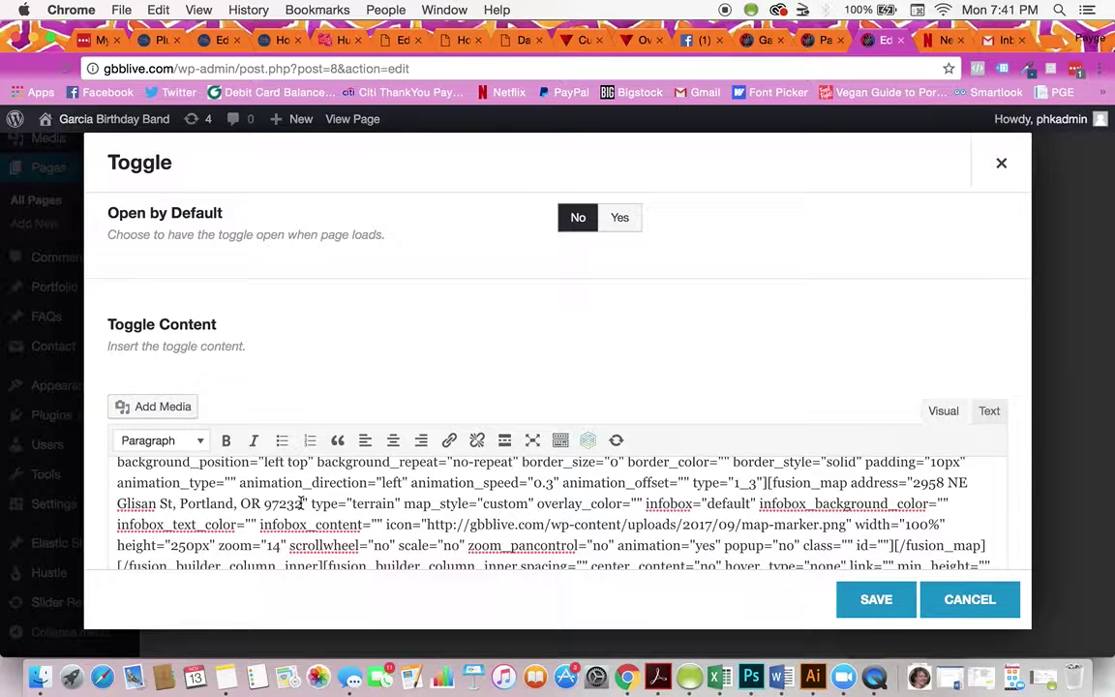
Step: Review the Laurelthirst content, selecting the venue address and the second [fusion_text] shortcode
{"action": "left_click_drag", "start_coordinate": [302, 503], "coordinate": [918, 540]}
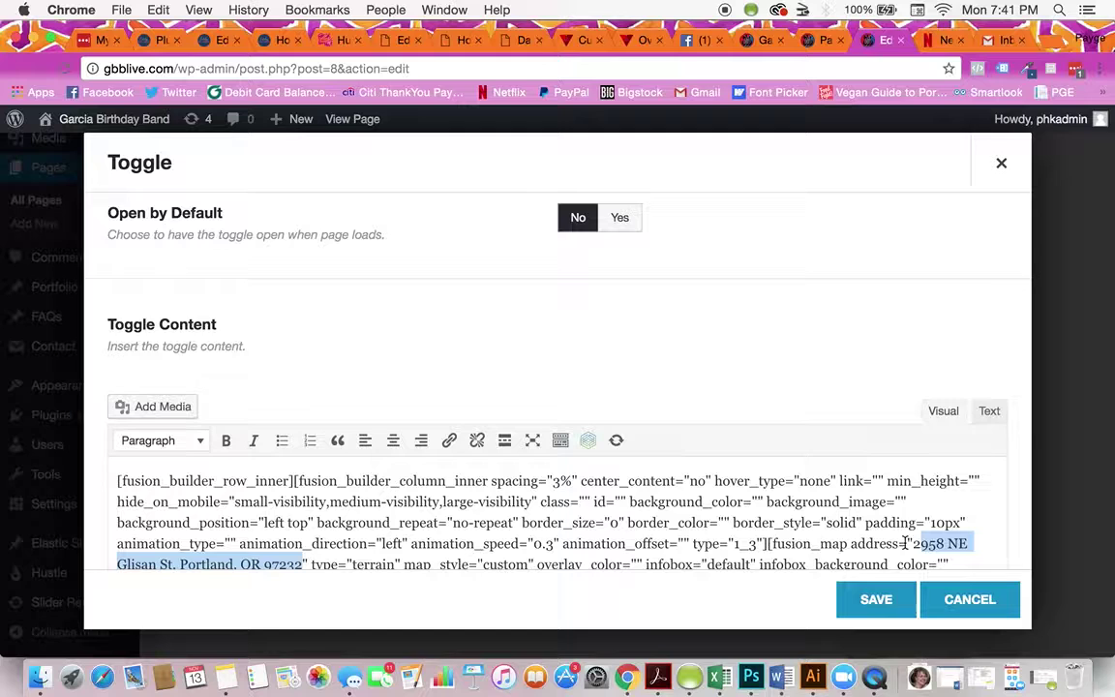
{"action": "scroll", "coordinate": [915, 537], "scroll_direction": "down", "scroll_amount": 2}
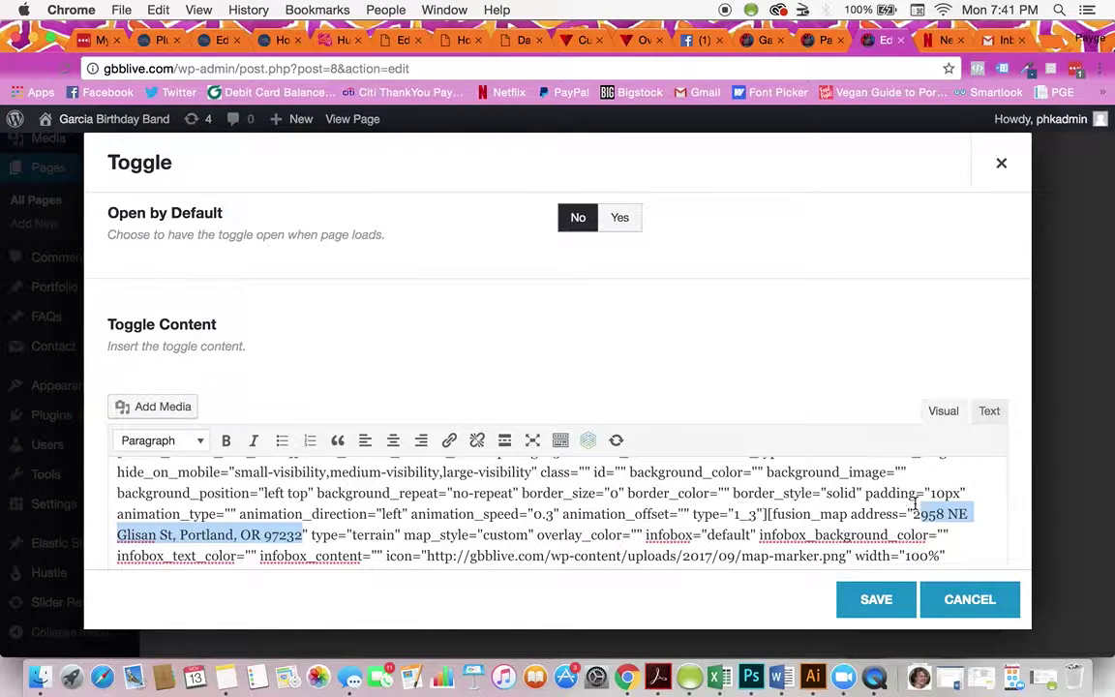
{"action": "left_click", "coordinate": [916, 510]}
{"action": "scroll", "coordinate": [822, 512], "scroll_direction": "down", "scroll_amount": 8}
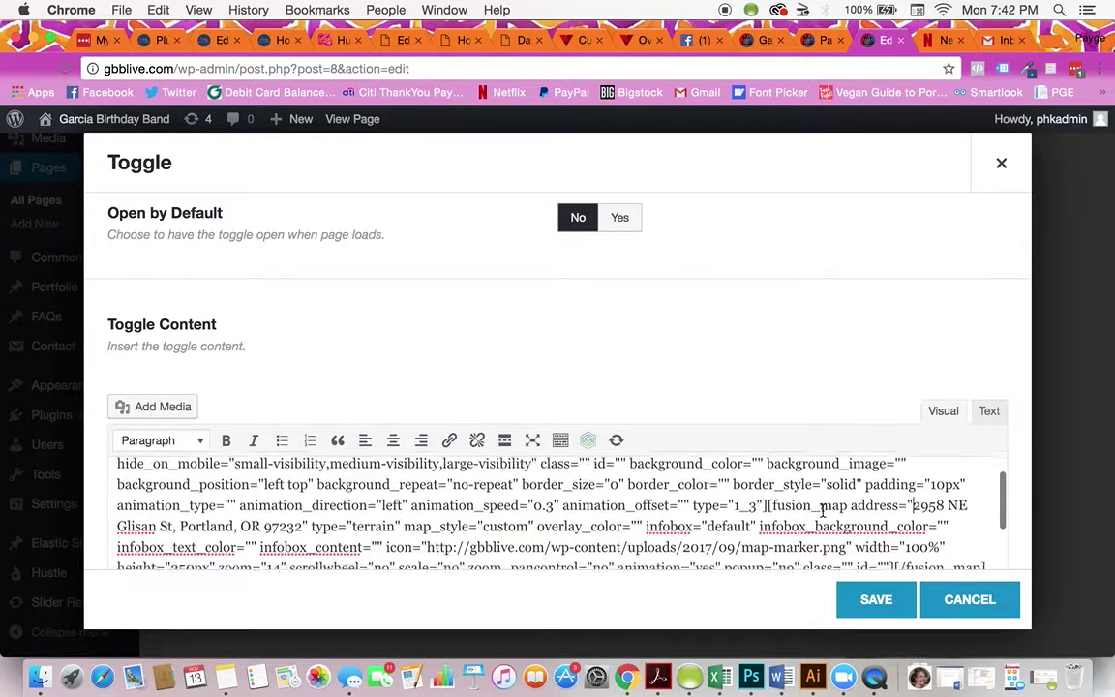
{"action": "scroll", "coordinate": [822, 512], "scroll_direction": "down", "scroll_amount": 5}
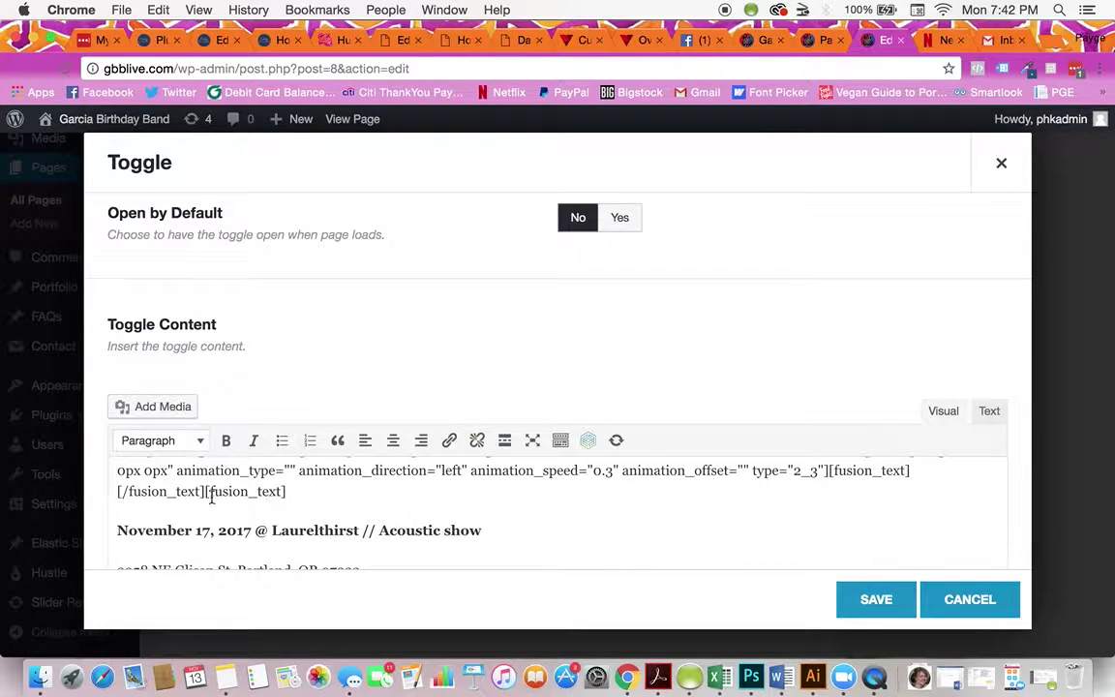
{"action": "left_click_drag", "start_coordinate": [205, 491], "coordinate": [291, 502]}
{"action": "left_click", "coordinate": [305, 505]}
Step: Select the whole closing shortcode line at the end of the toggle content
{"action": "scroll", "coordinate": [156, 519], "scroll_direction": "down", "scroll_amount": 5}
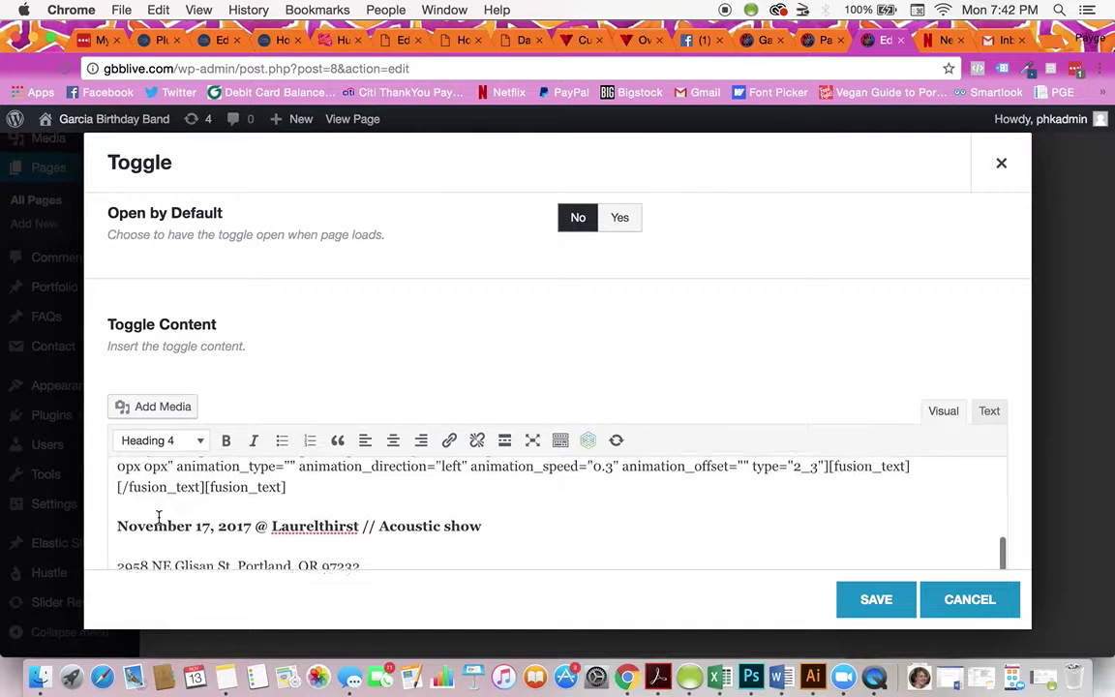
{"action": "scroll", "coordinate": [158, 518], "scroll_direction": "down", "scroll_amount": 5}
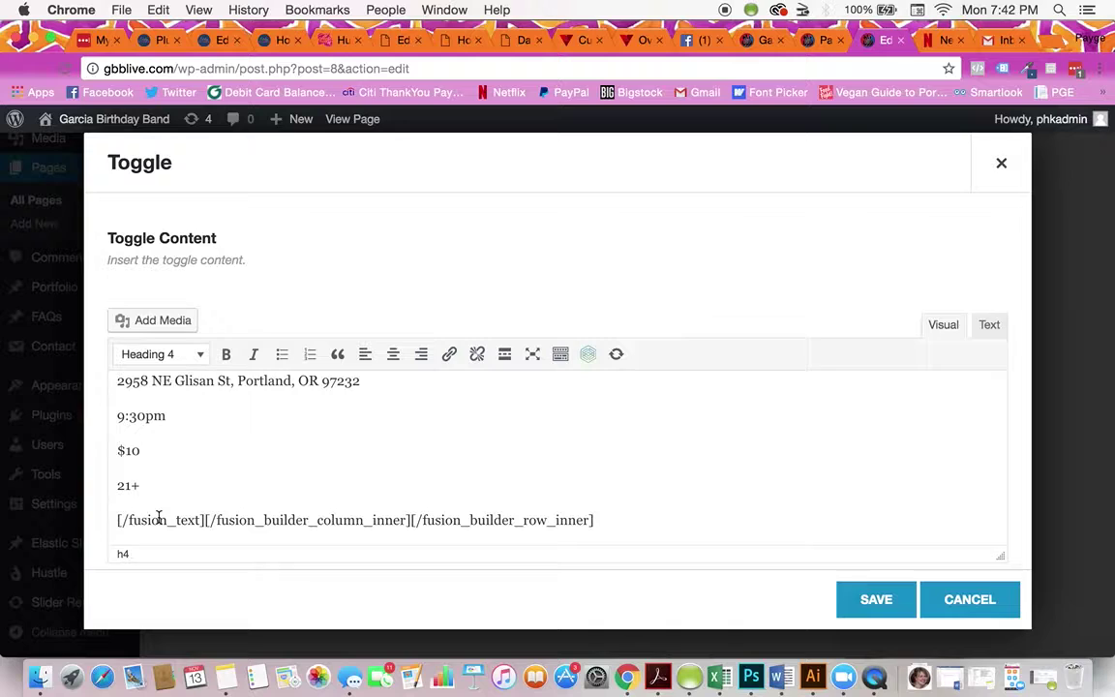
{"action": "left_click", "coordinate": [115, 510]}
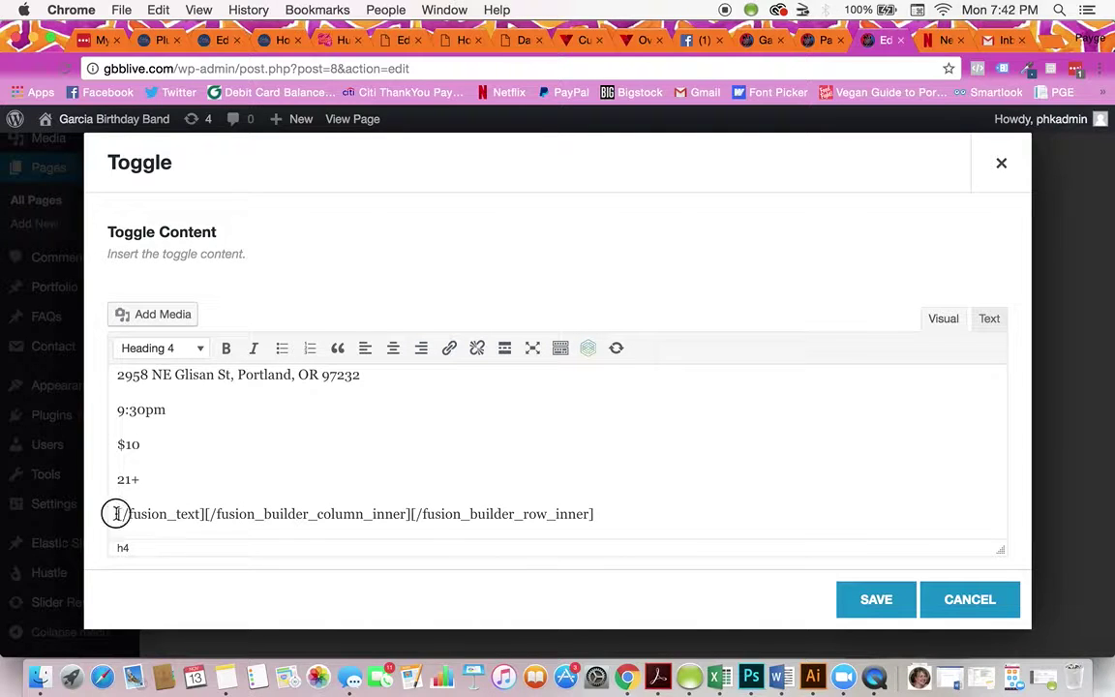
{"action": "left_click", "coordinate": [148, 515]}
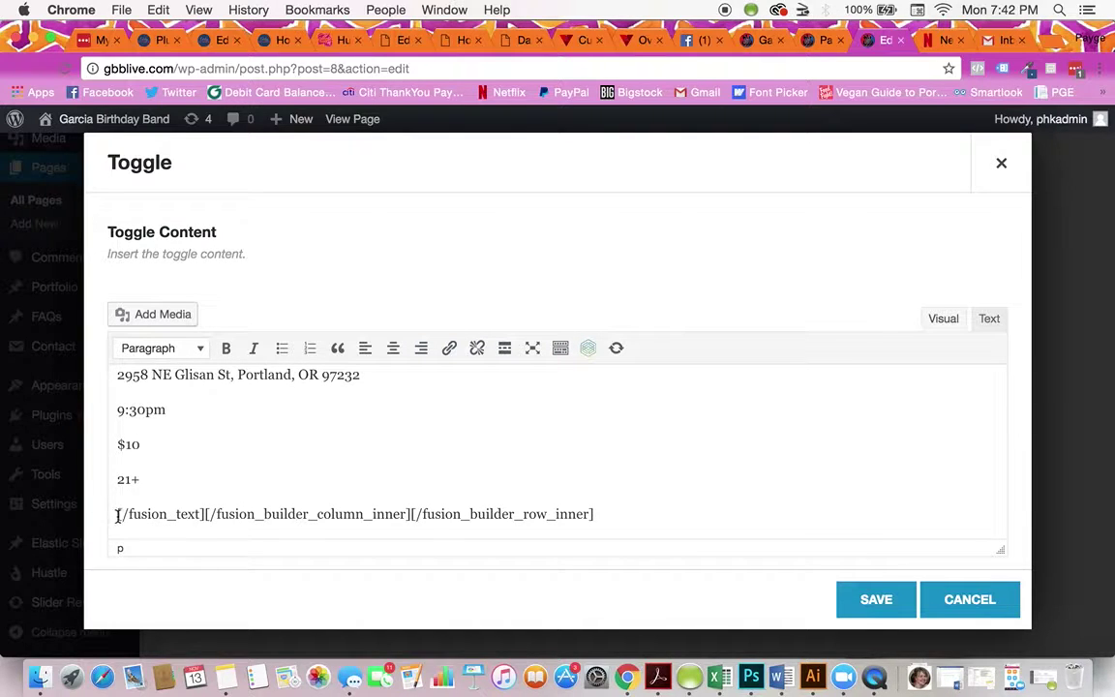
{"action": "left_click_drag", "start_coordinate": [117, 515], "coordinate": [595, 522]}
{"action": "left_click", "coordinate": [602, 522]}
Step: Save the Laurelthirst toggle and the Toggles element, then return to the Toggles element
{"action": "left_click", "coordinate": [852, 599]}
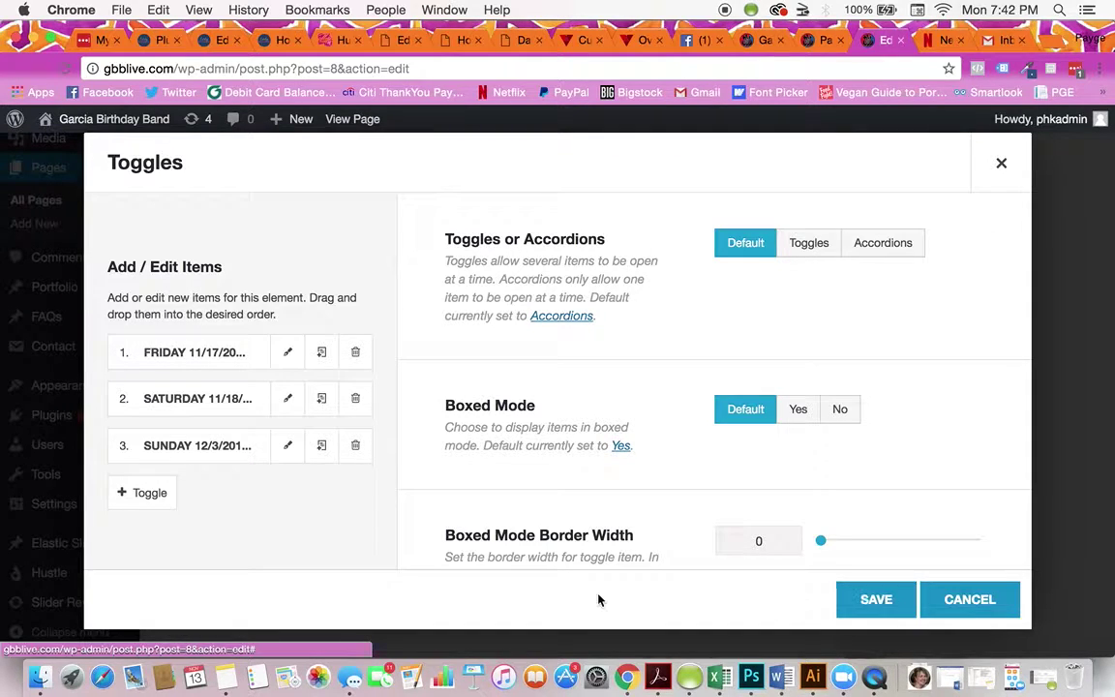
{"action": "left_click", "coordinate": [878, 601]}
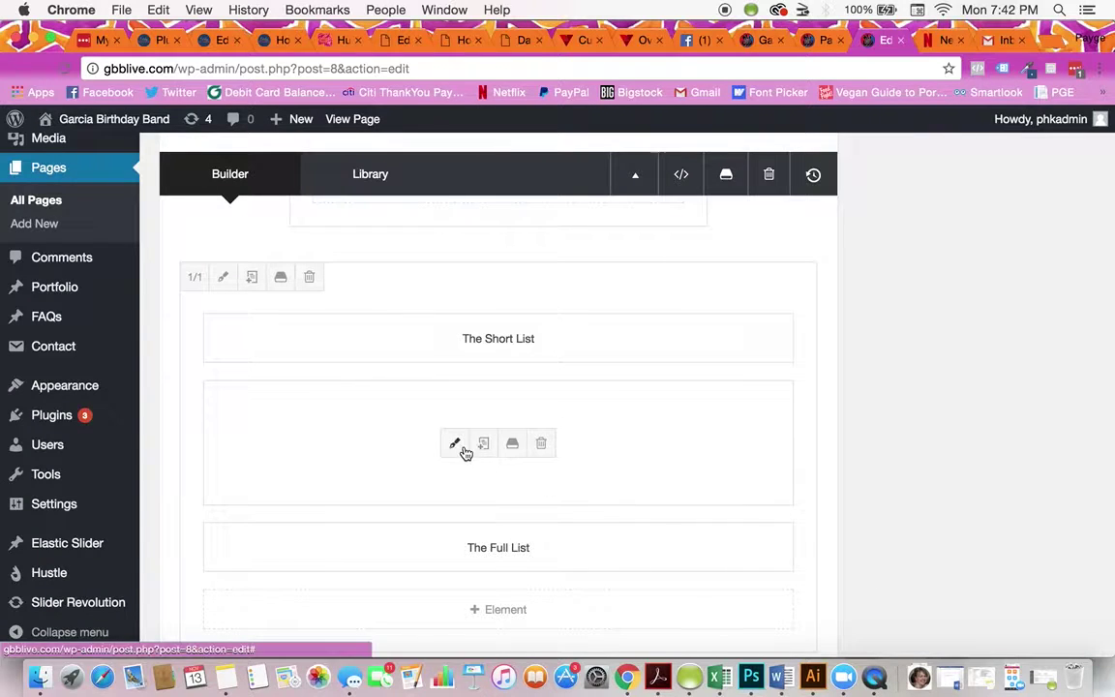
{"action": "scroll", "coordinate": [995, 446], "scroll_direction": "up", "scroll_amount": 10}
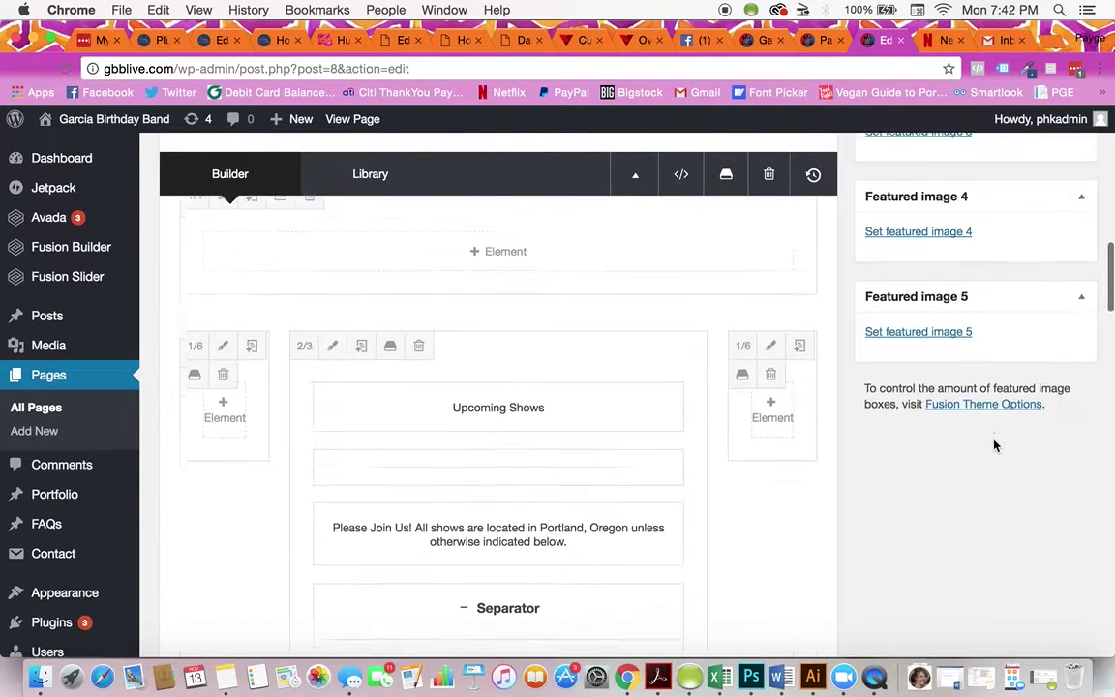
{"action": "scroll", "coordinate": [994, 445], "scroll_direction": "up", "scroll_amount": 5}
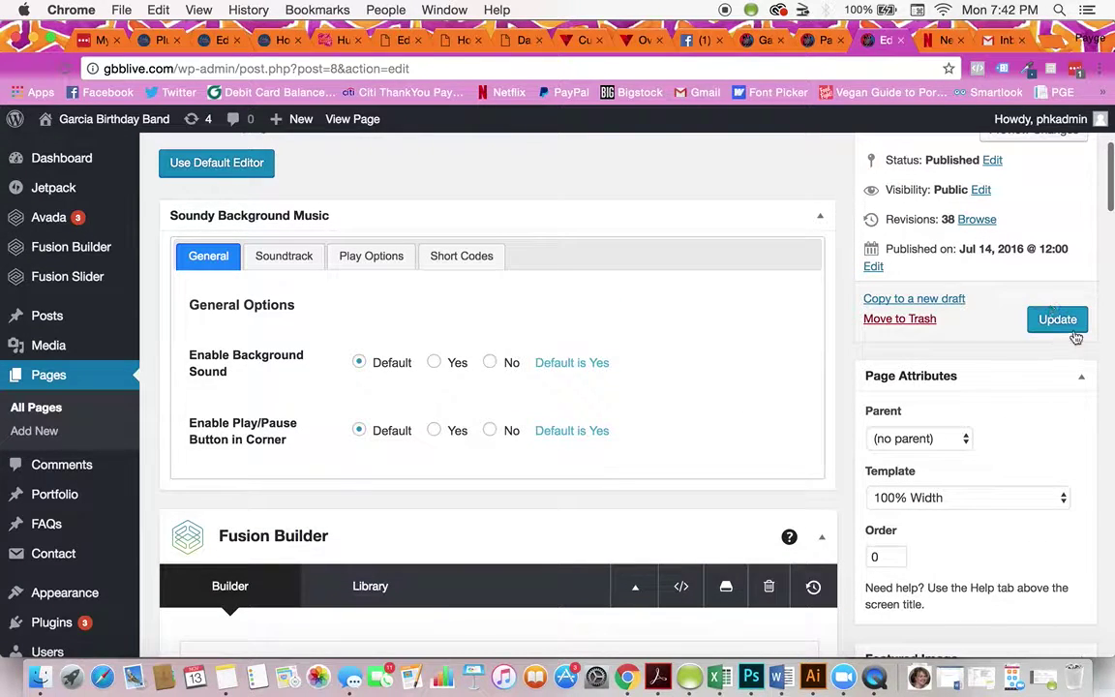
{"action": "scroll", "coordinate": [969, 362], "scroll_direction": "down", "scroll_amount": 1}
{"action": "scroll", "coordinate": [969, 362], "scroll_direction": "down", "scroll_amount": 8}
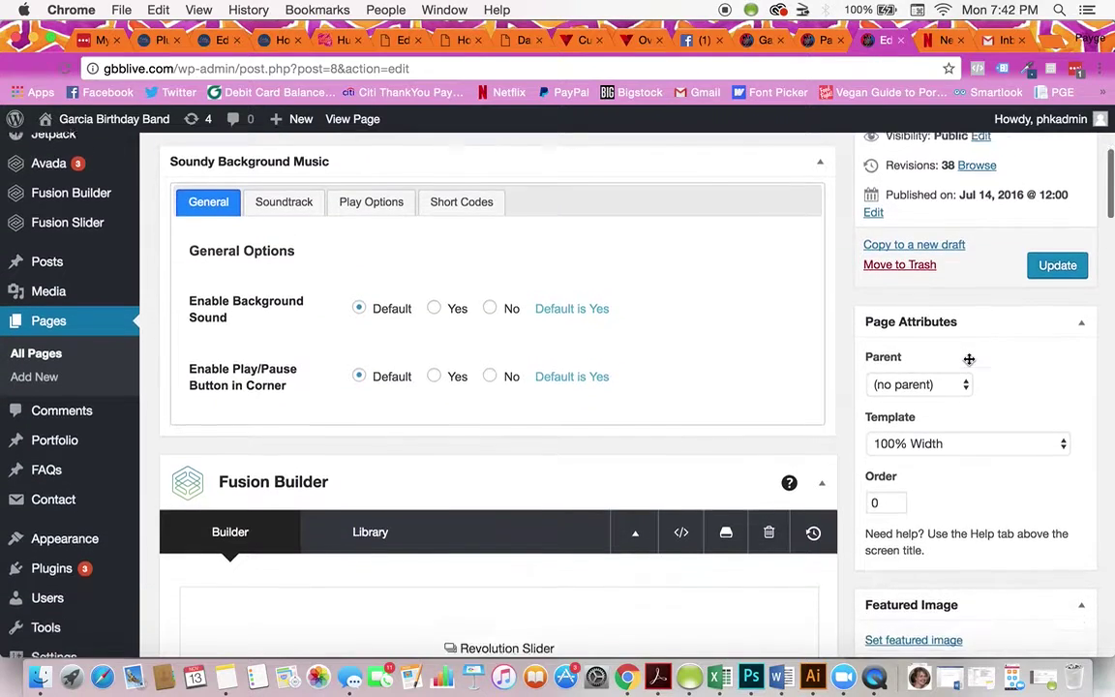
{"action": "scroll", "coordinate": [969, 364], "scroll_direction": "down", "scroll_amount": 10}
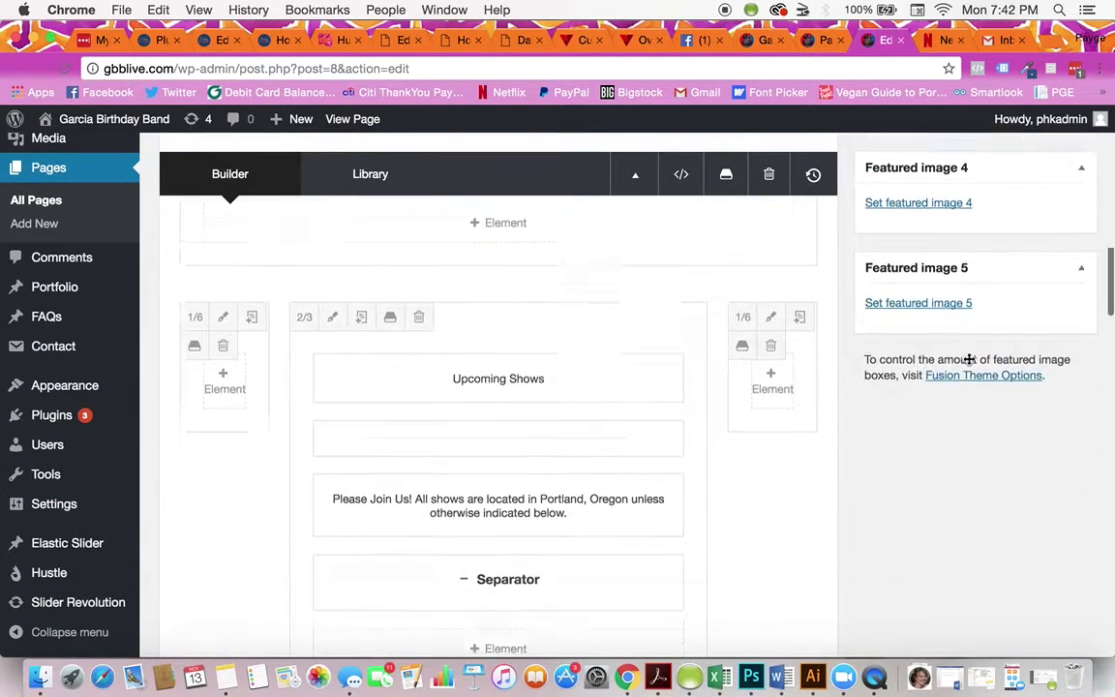
{"action": "scroll", "coordinate": [969, 364], "scroll_direction": "down", "scroll_amount": 4}
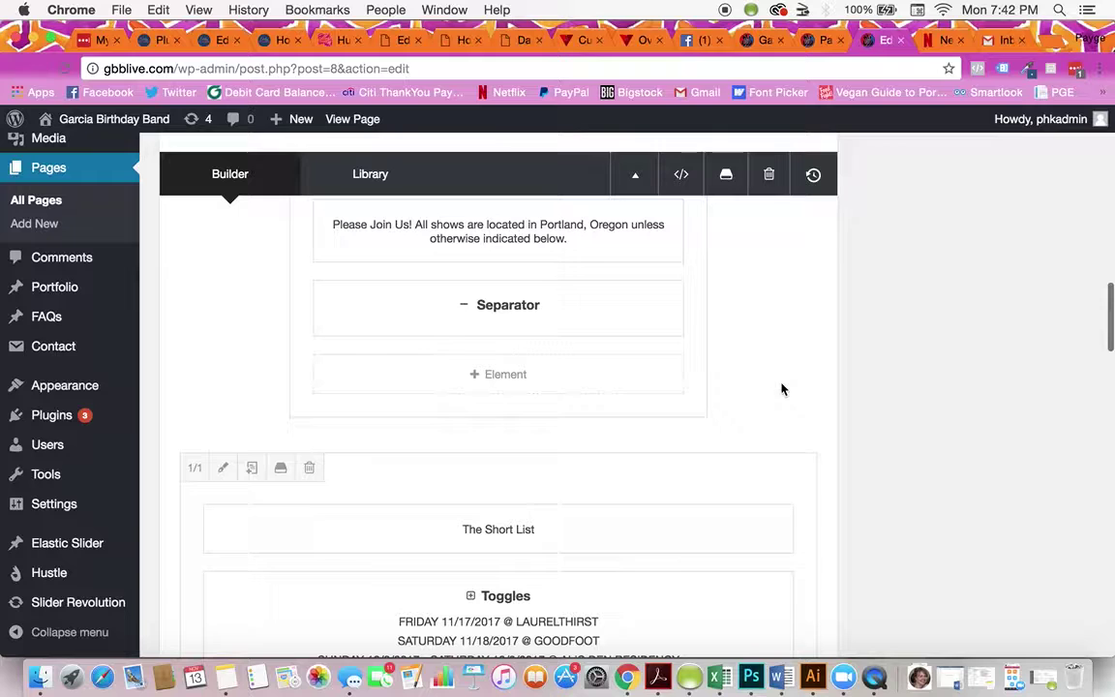
{"action": "scroll", "coordinate": [559, 470], "scroll_direction": "down", "scroll_amount": 3}
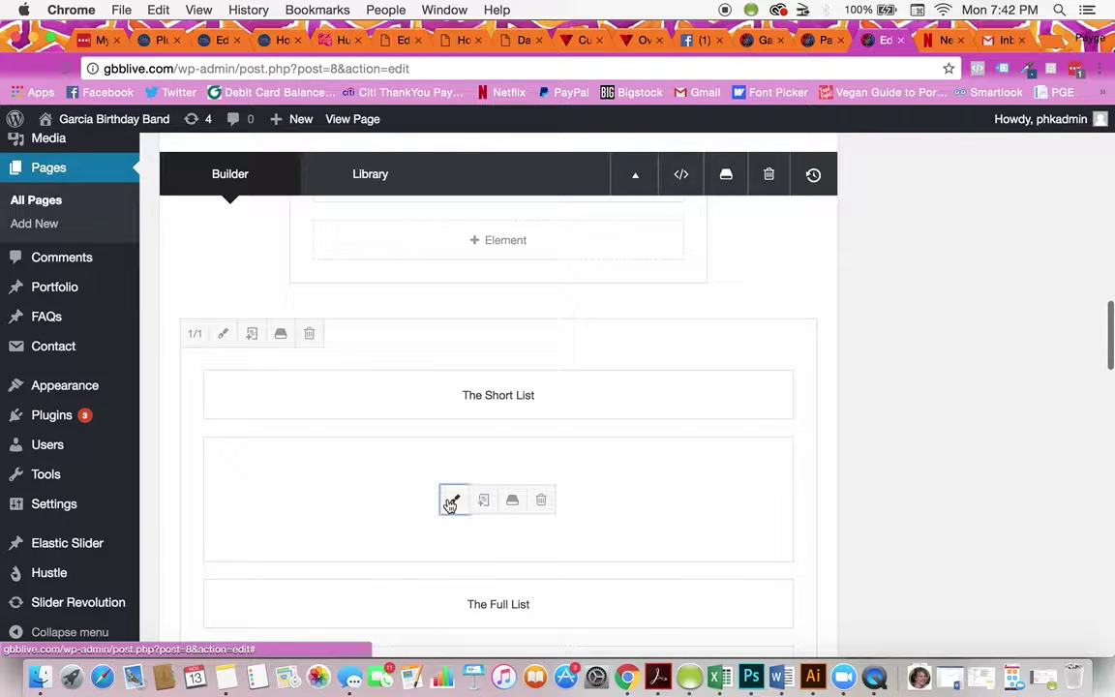
Step: Reopen the Toggles element, clone the Sunday 12/3 entry, then delete the duplicate
{"action": "left_click", "coordinate": [451, 503]}
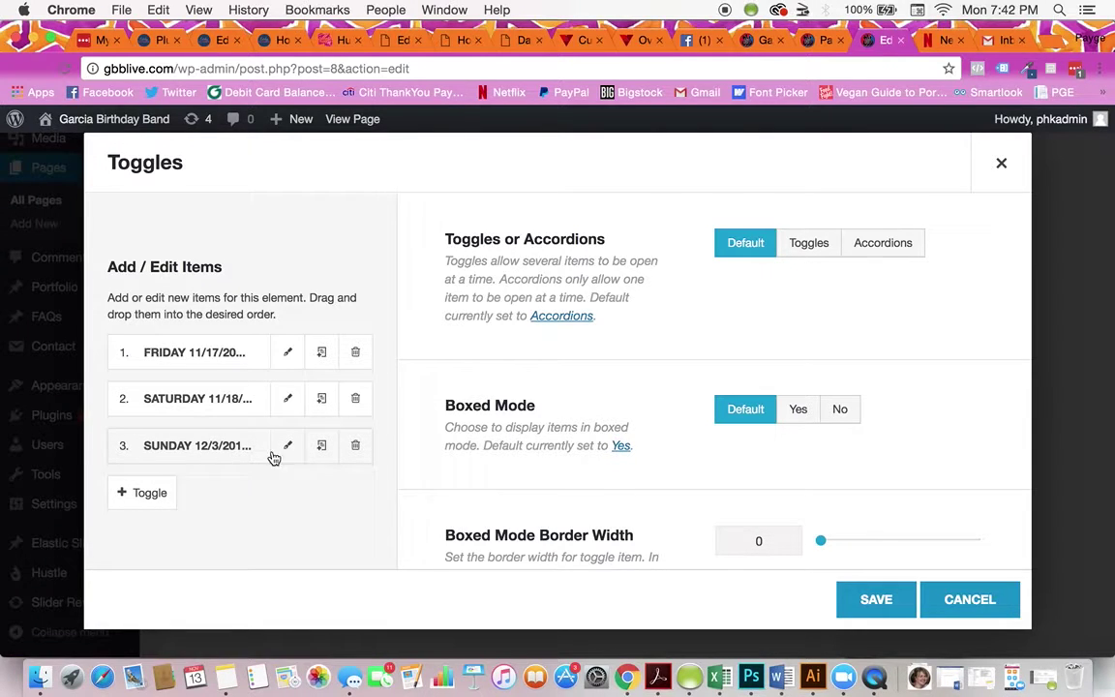
{"action": "left_click", "coordinate": [323, 445]}
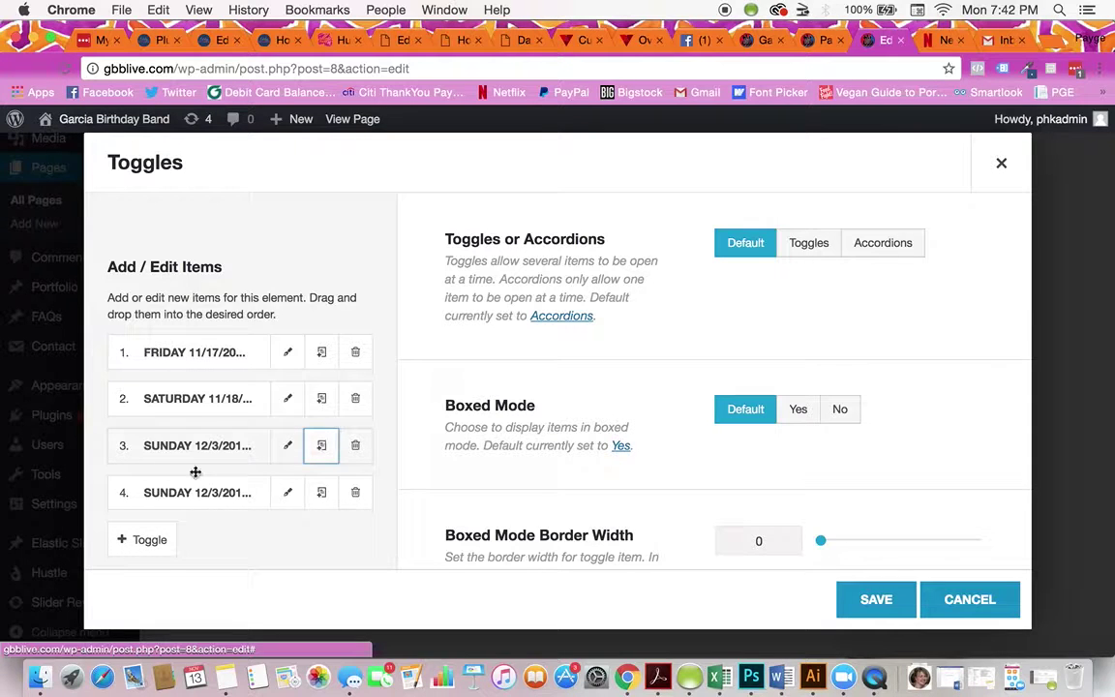
{"action": "left_click", "coordinate": [356, 495]}
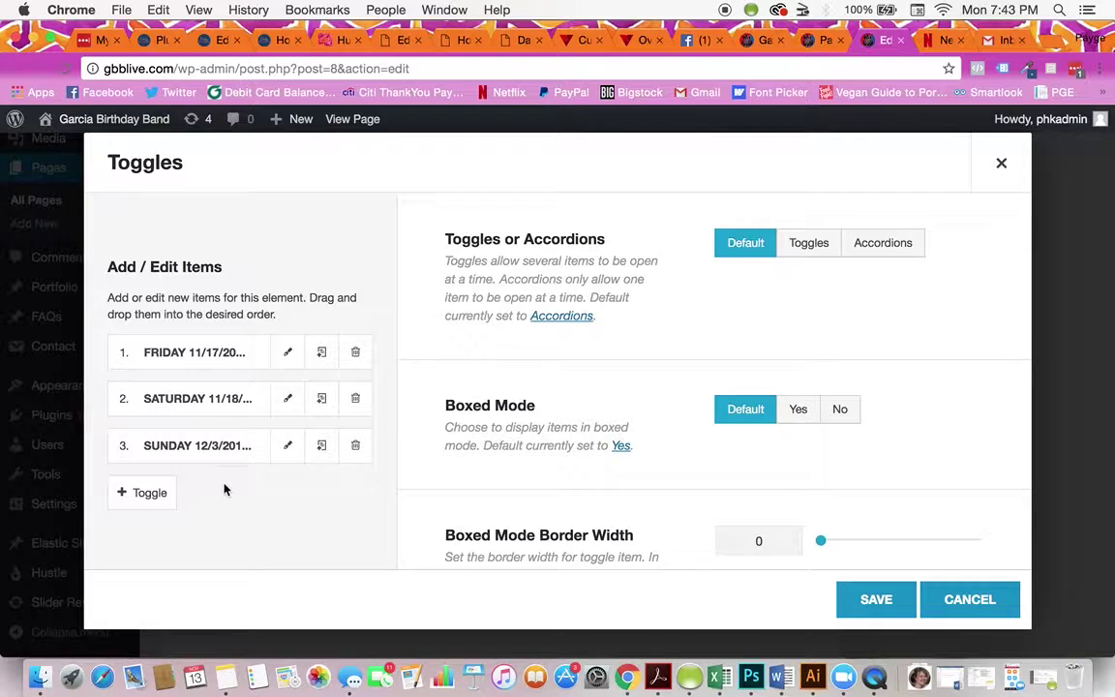
Step: Open the Friday 11/17 toggle, then open the Live Dates page editor in a new tab
{"action": "left_click", "coordinate": [287, 353]}
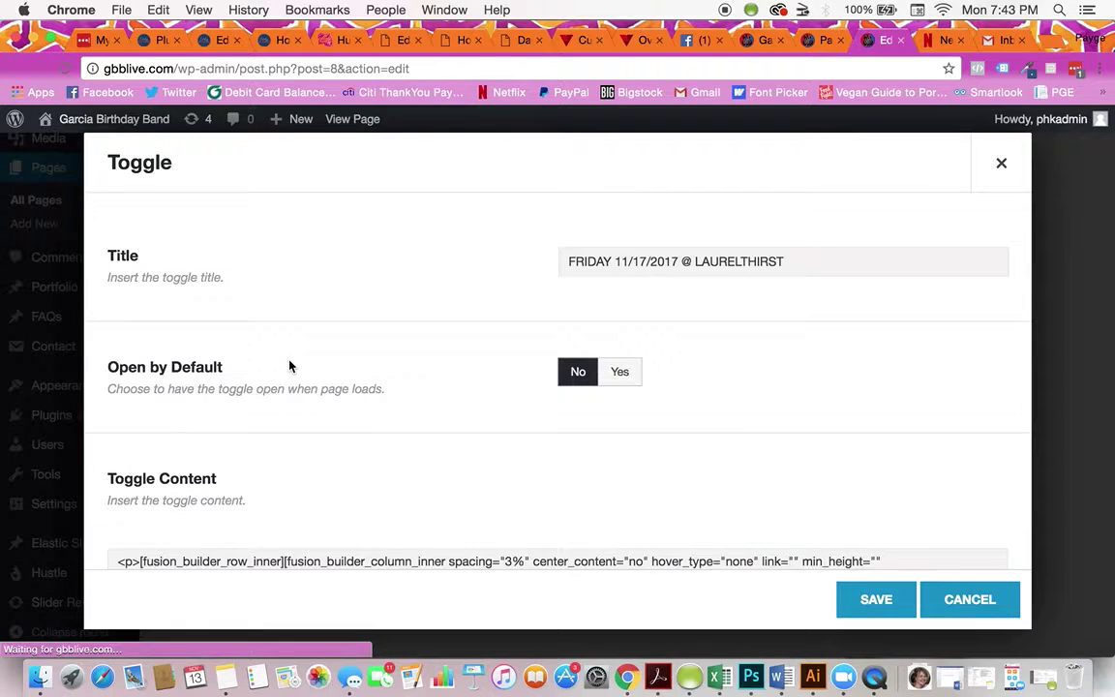
{"action": "left_click", "coordinate": [821, 41]}
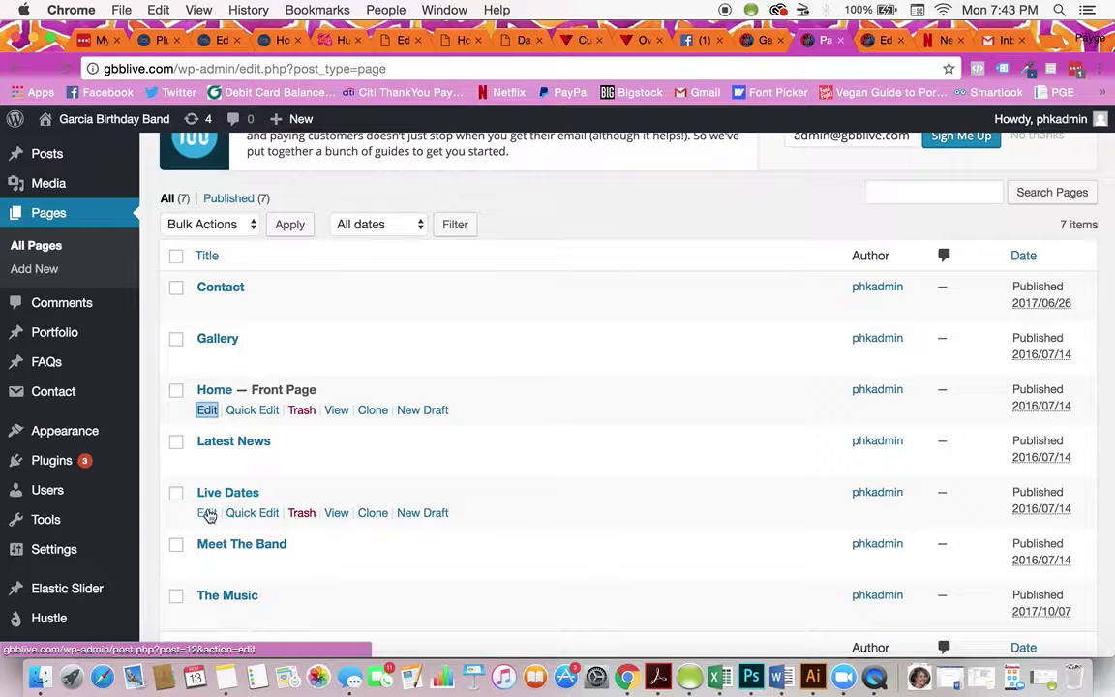
{"action": "right_click", "coordinate": [207, 513]}
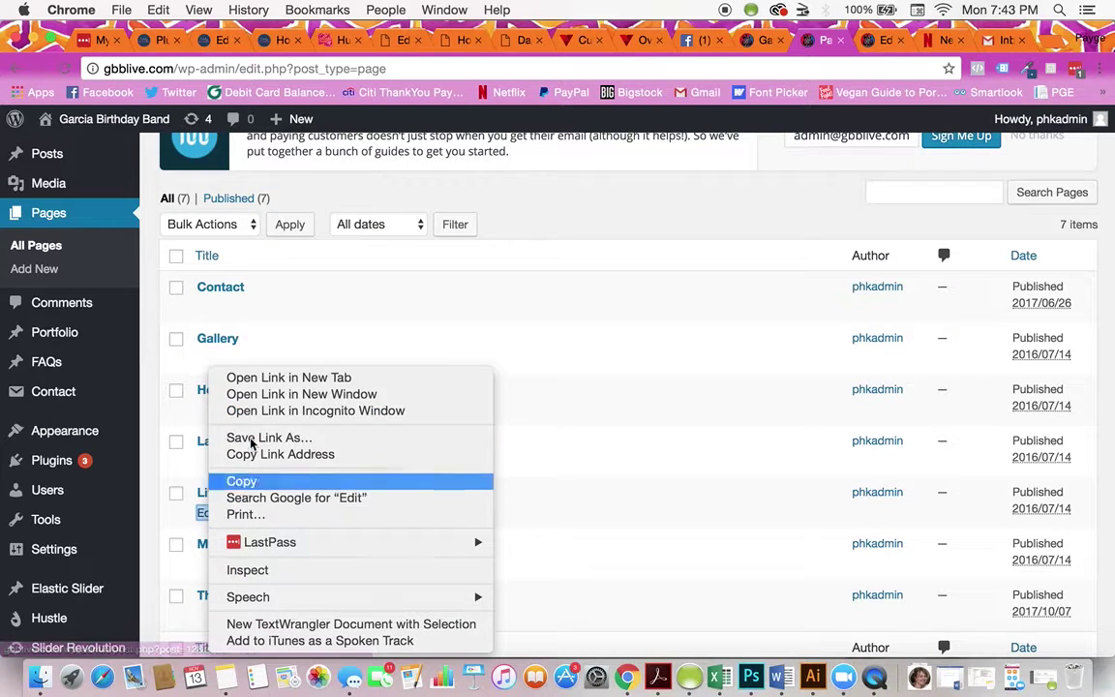
{"action": "left_click", "coordinate": [283, 376]}
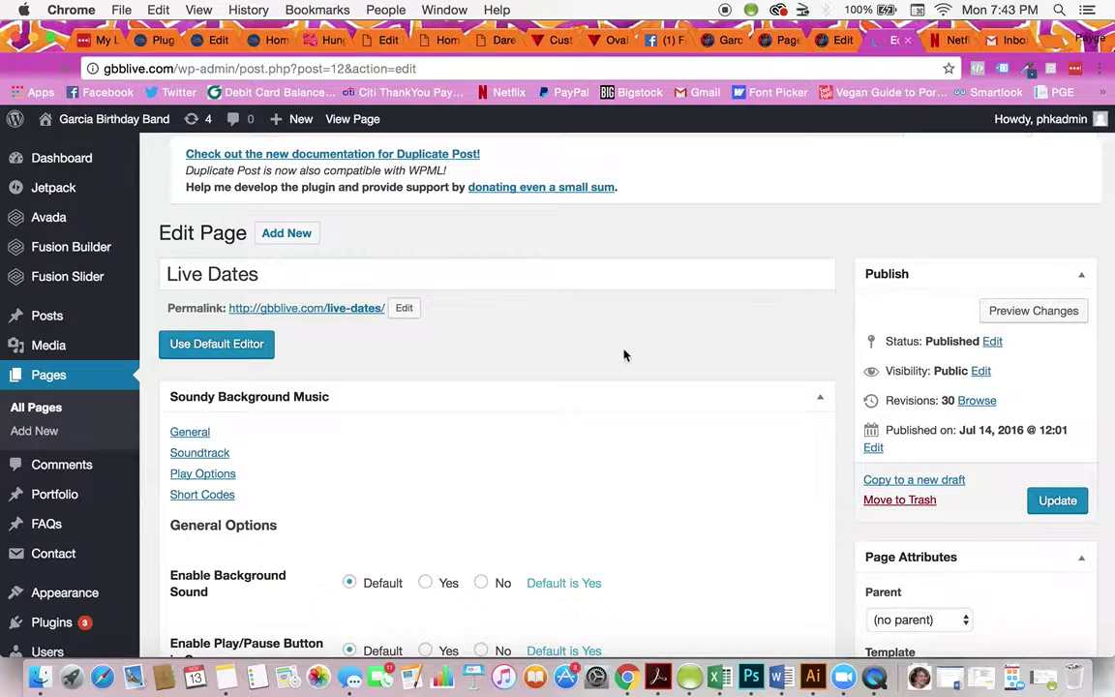
Step: Scroll the Live Dates builder to Upcoming Shows and its Toggles list of three dates
{"action": "scroll", "coordinate": [623, 356], "scroll_direction": "down", "scroll_amount": 5}
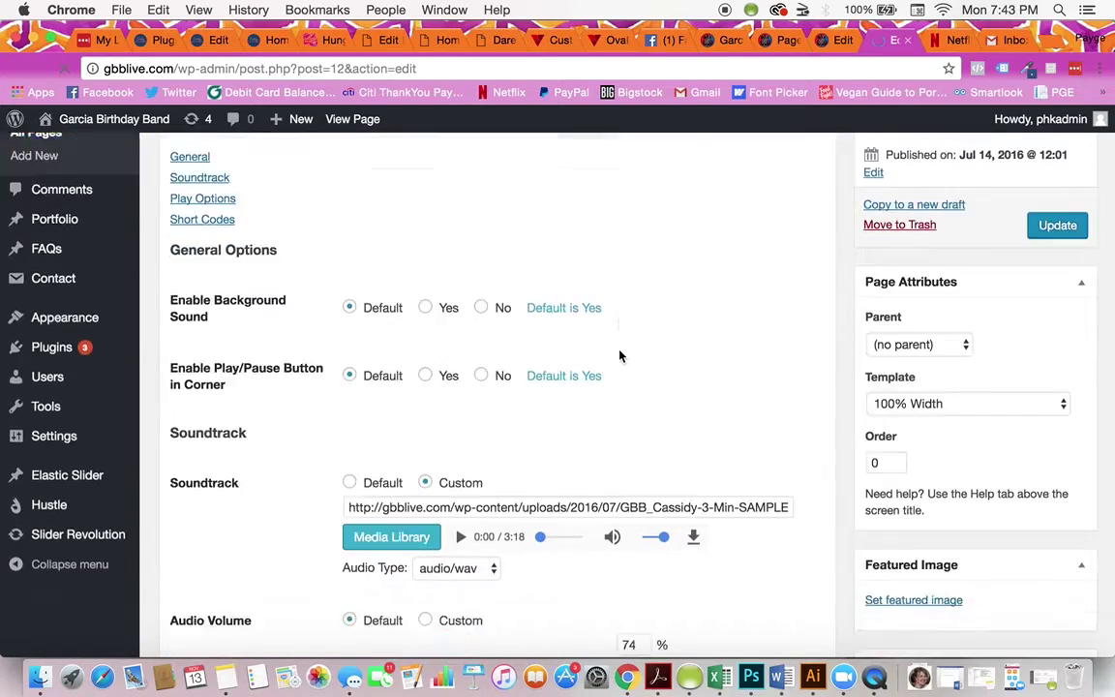
{"action": "scroll", "coordinate": [621, 356], "scroll_direction": "down", "scroll_amount": 10}
{"action": "scroll", "coordinate": [620, 356], "scroll_direction": "up", "scroll_amount": 15}
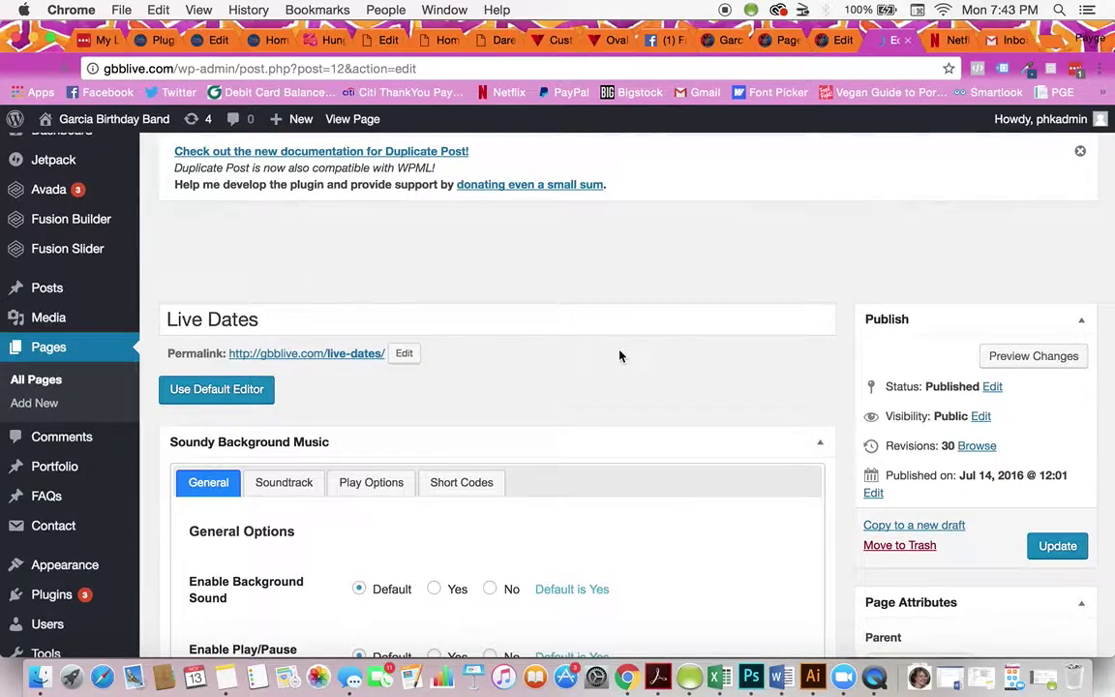
{"action": "scroll", "coordinate": [620, 357], "scroll_direction": "down", "scroll_amount": 1}
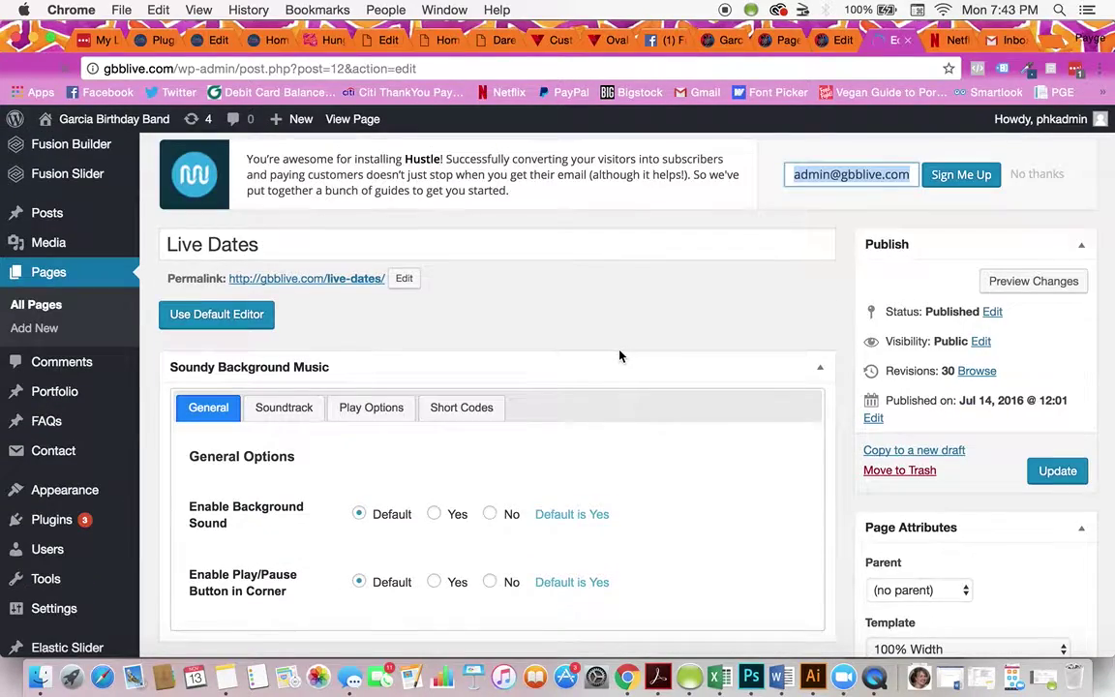
{"action": "scroll", "coordinate": [614, 426], "scroll_direction": "down", "scroll_amount": 8}
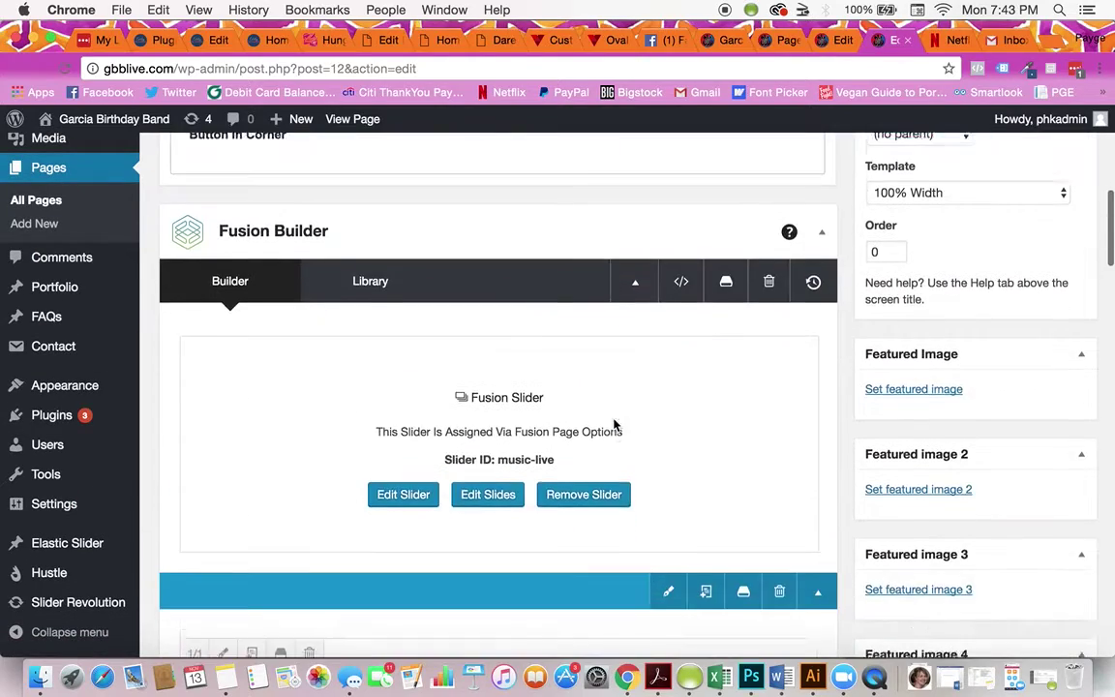
{"action": "scroll", "coordinate": [614, 426], "scroll_direction": "down", "scroll_amount": 10}
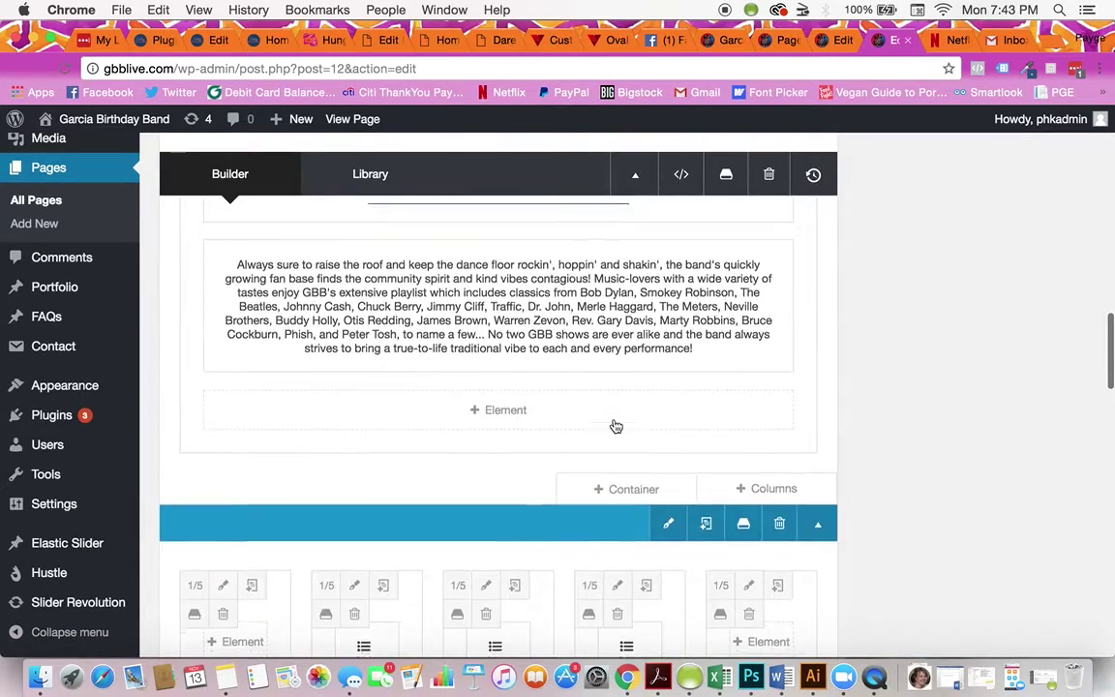
{"action": "scroll", "coordinate": [615, 426], "scroll_direction": "down", "scroll_amount": 10}
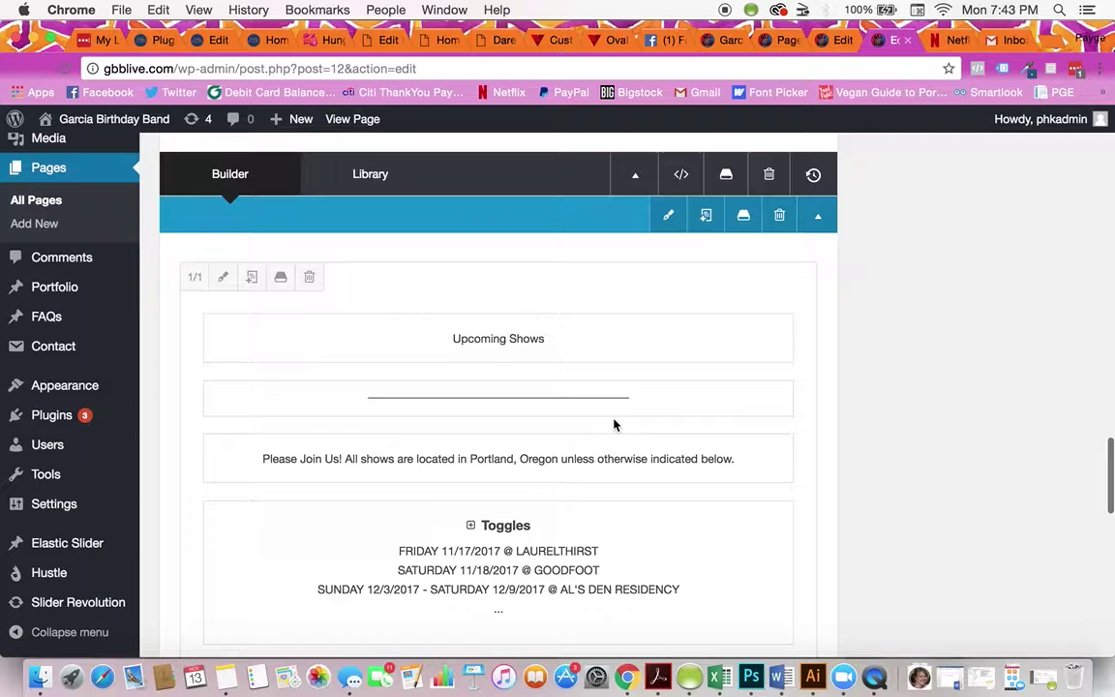
{"action": "scroll", "coordinate": [614, 424], "scroll_direction": "down", "scroll_amount": 2}
{"action": "mouse_move", "coordinate": [463, 473]}
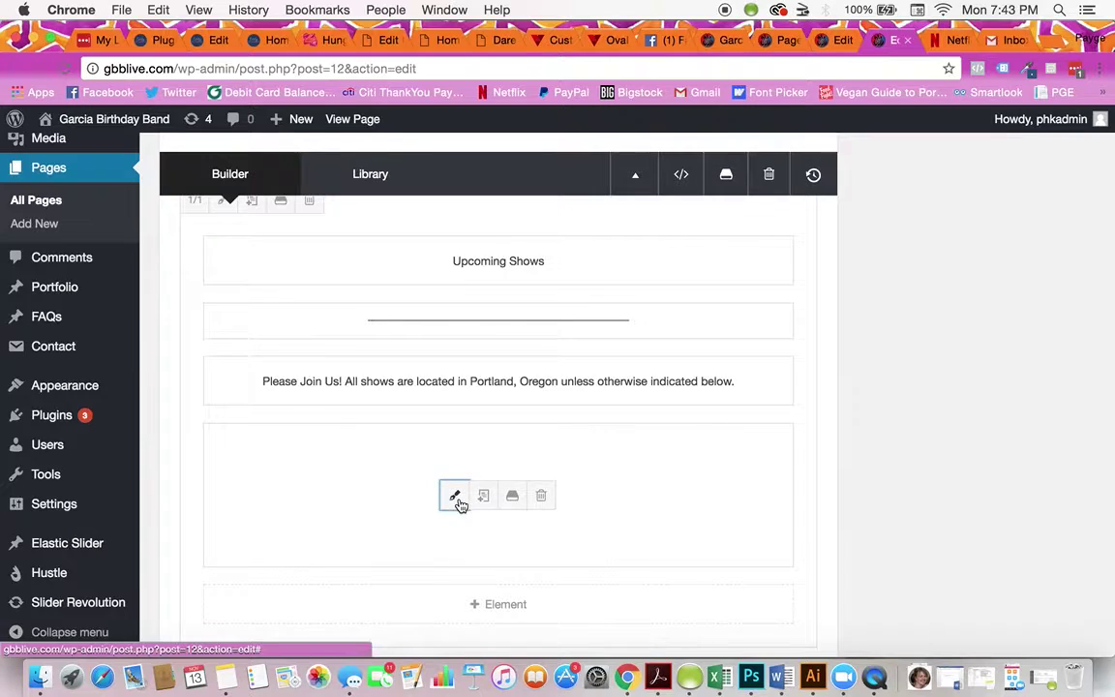
Step: On Live Dates, open the FRIDAY 11/17/2017 toggle and select its entire content shortcode
{"action": "left_click", "coordinate": [455, 497]}
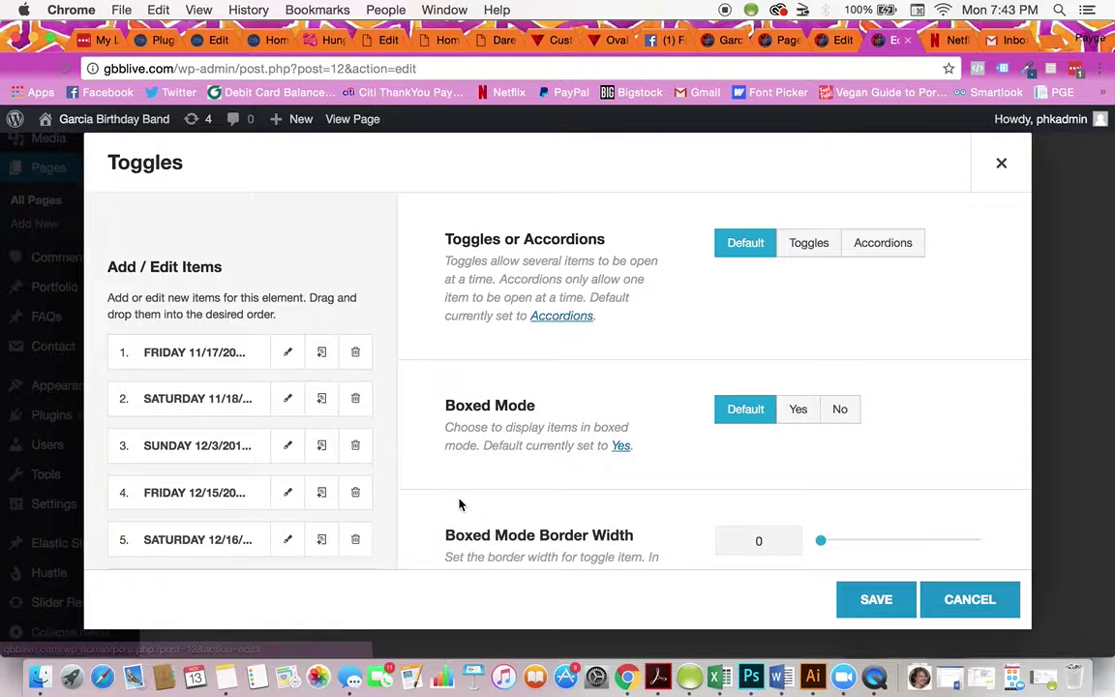
{"action": "left_click", "coordinate": [289, 354]}
{"action": "scroll", "coordinate": [409, 363], "scroll_direction": "down", "scroll_amount": 3}
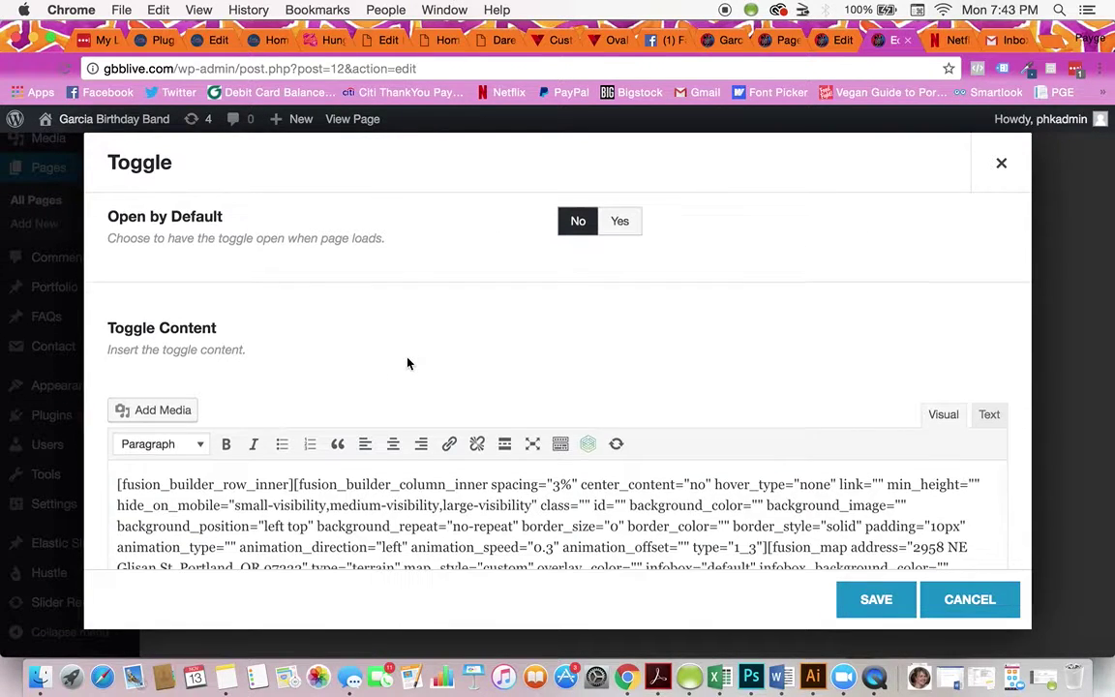
{"action": "scroll", "coordinate": [407, 363], "scroll_direction": "down", "scroll_amount": 2}
{"action": "left_click", "coordinate": [114, 402]}
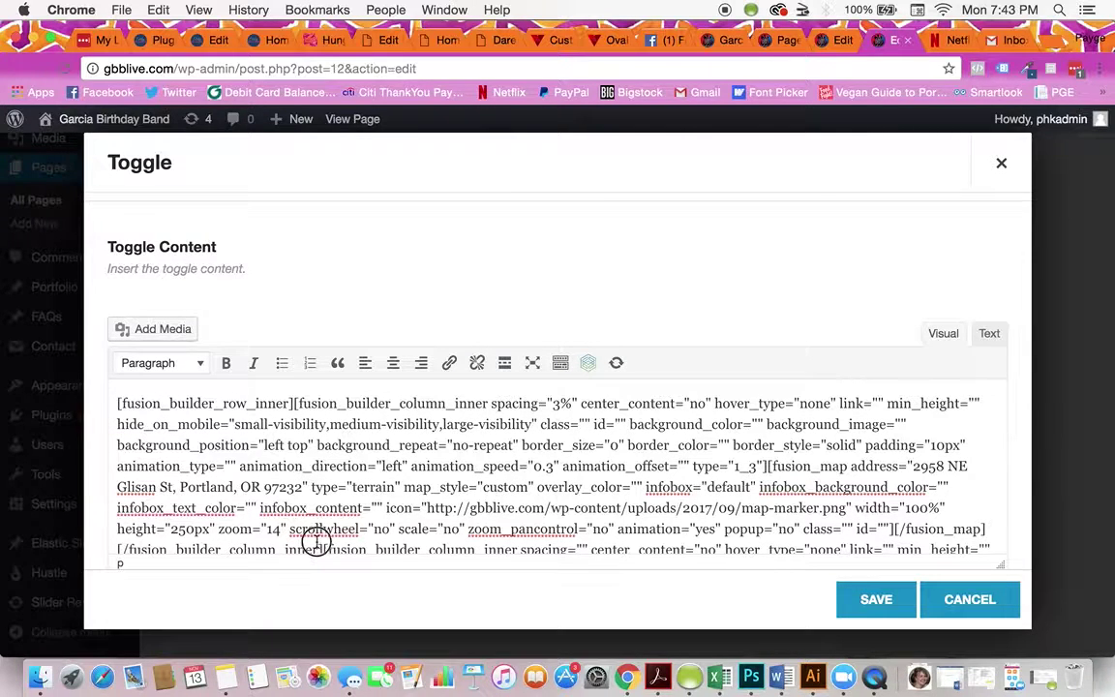
{"action": "scroll", "coordinate": [302, 445], "scroll_direction": "down", "scroll_amount": 10}
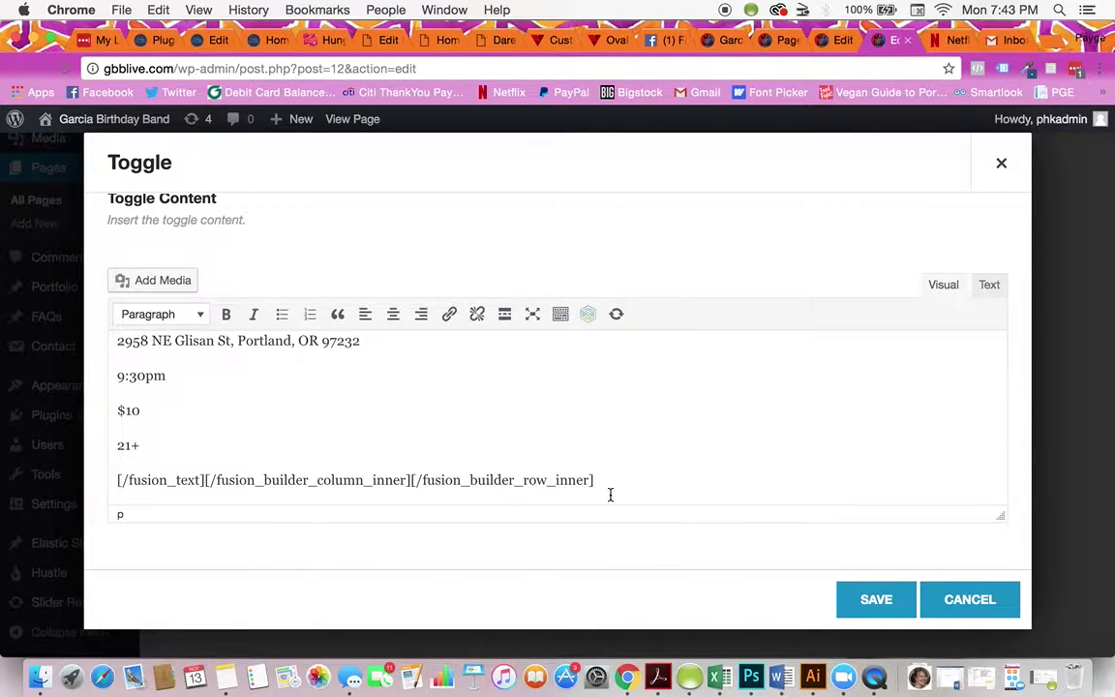
{"action": "left_click_drag", "start_coordinate": [488, 458], "coordinate": [135, 304]}
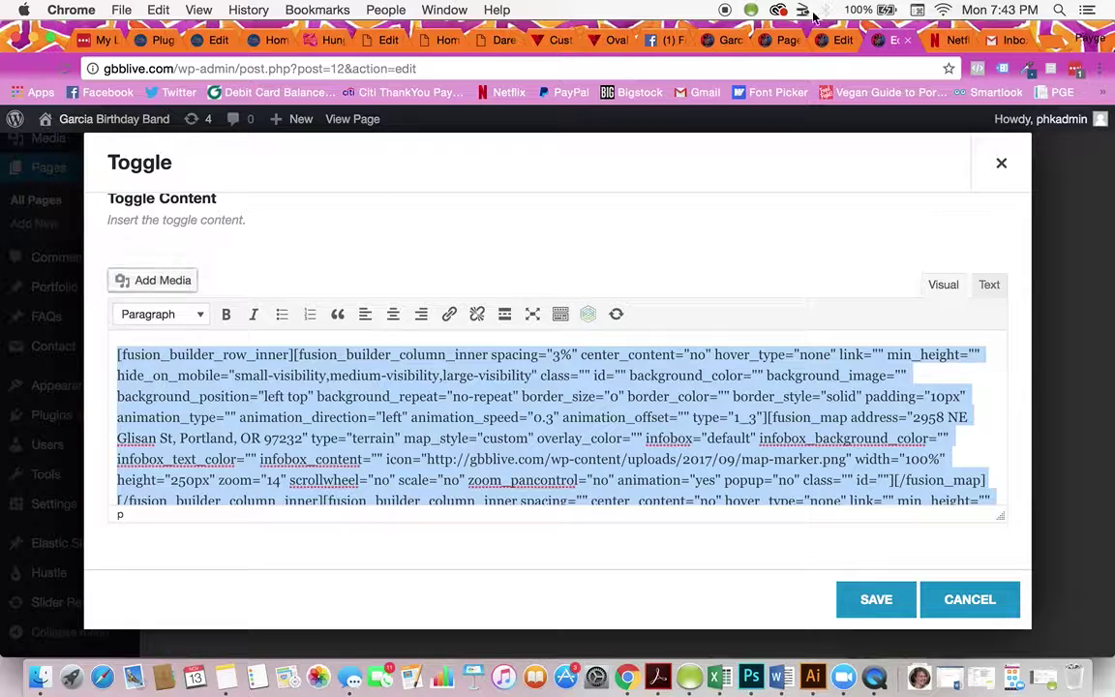
Step: On the Home page, replace the Friday 11/17 toggle content with the copied Laurelthirst shortcode
{"action": "left_click", "coordinate": [829, 44]}
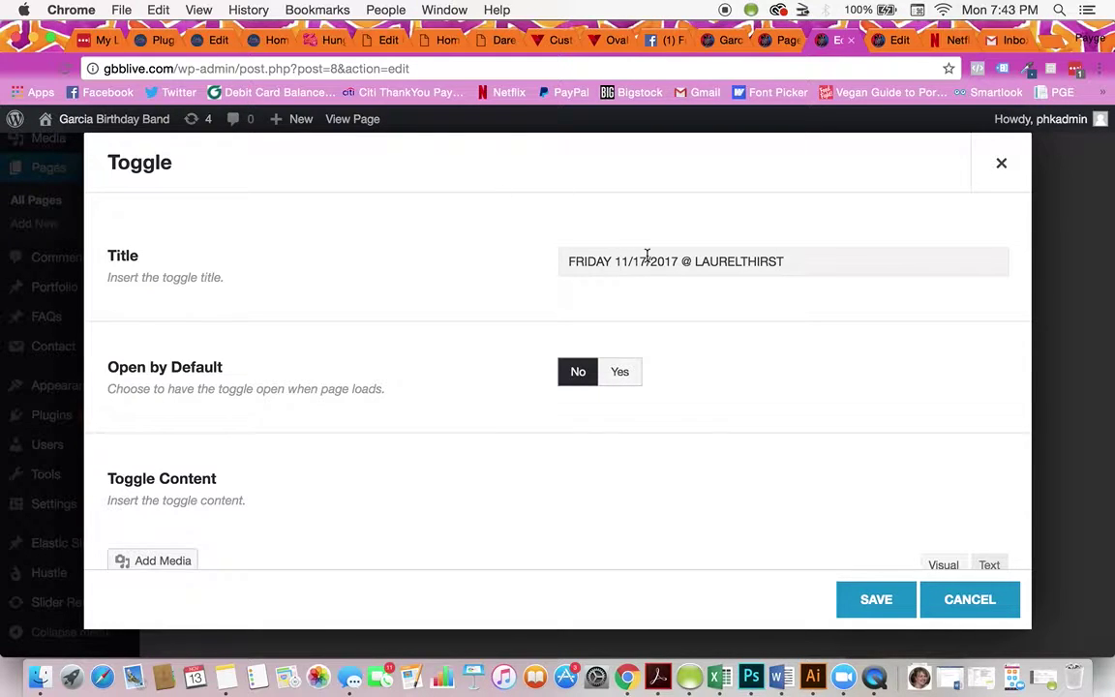
{"action": "scroll", "coordinate": [612, 283], "scroll_direction": "down", "scroll_amount": 5}
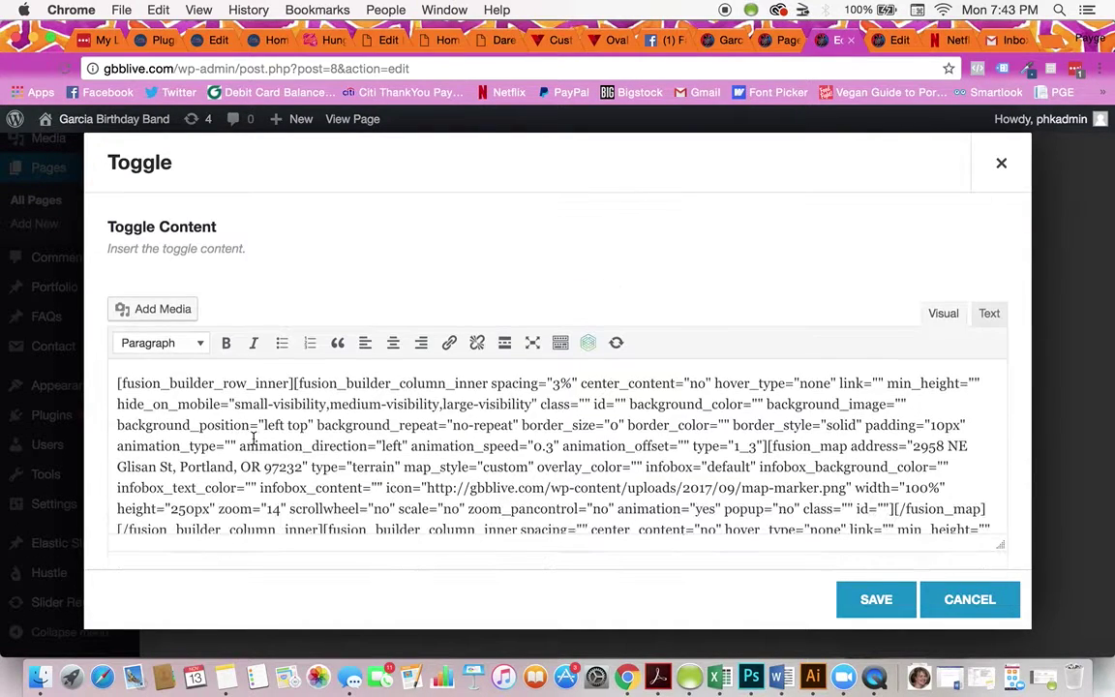
{"action": "left_click_drag", "start_coordinate": [114, 384], "coordinate": [344, 600]}
{"action": "key", "text": "Right"}
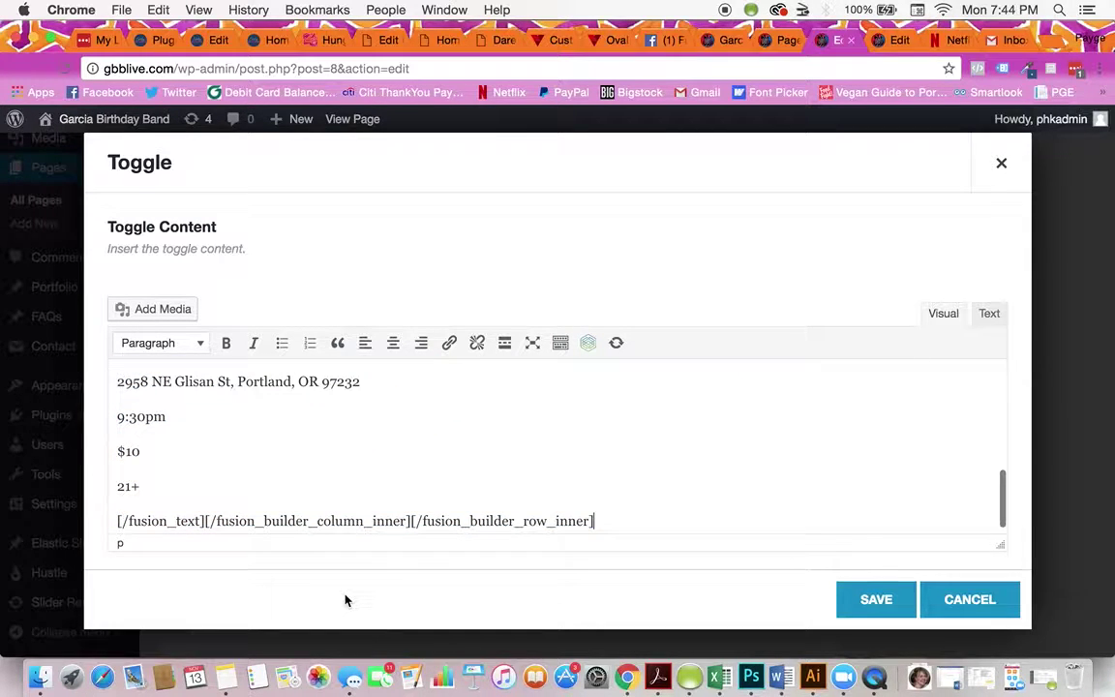
Step: Save the FRIDAY 11/17/2017 toggle and the Toggles element
{"action": "scroll", "coordinate": [381, 463], "scroll_direction": "up", "scroll_amount": 4}
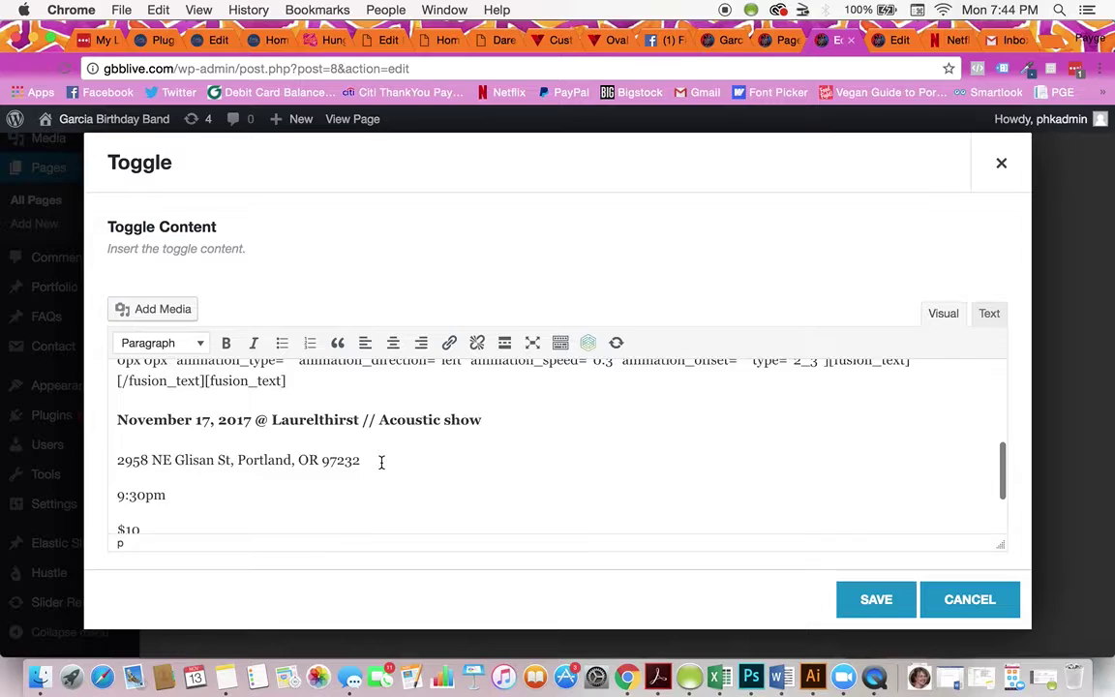
{"action": "scroll", "coordinate": [380, 463], "scroll_direction": "up", "scroll_amount": 5}
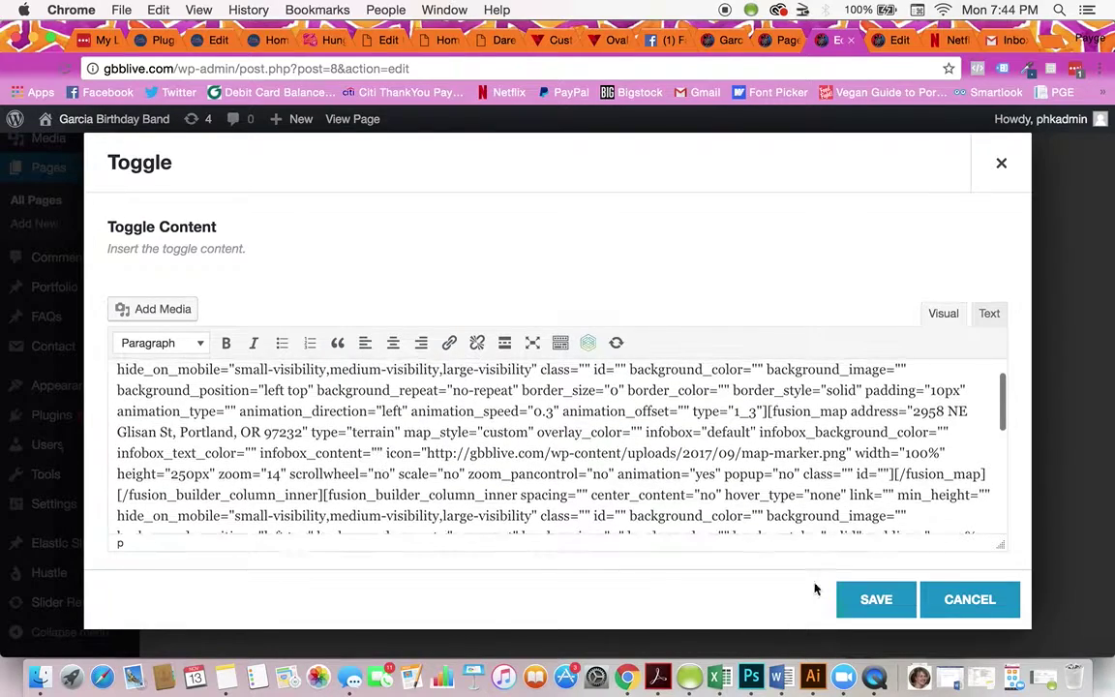
{"action": "left_click", "coordinate": [871, 599]}
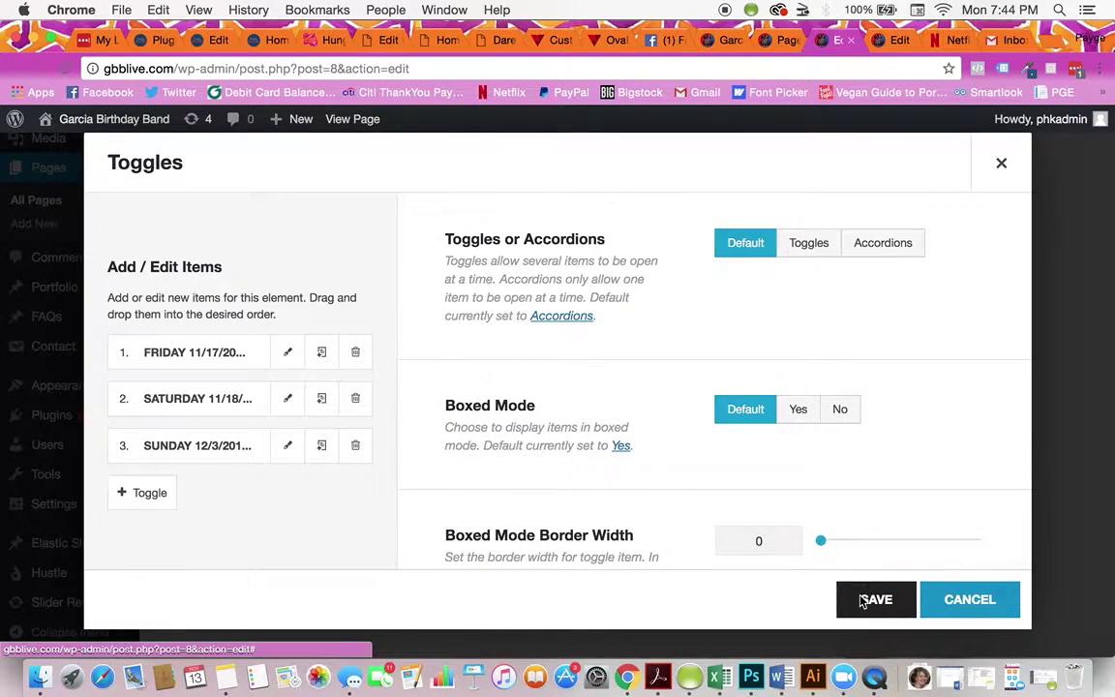
{"action": "left_click", "coordinate": [864, 600]}
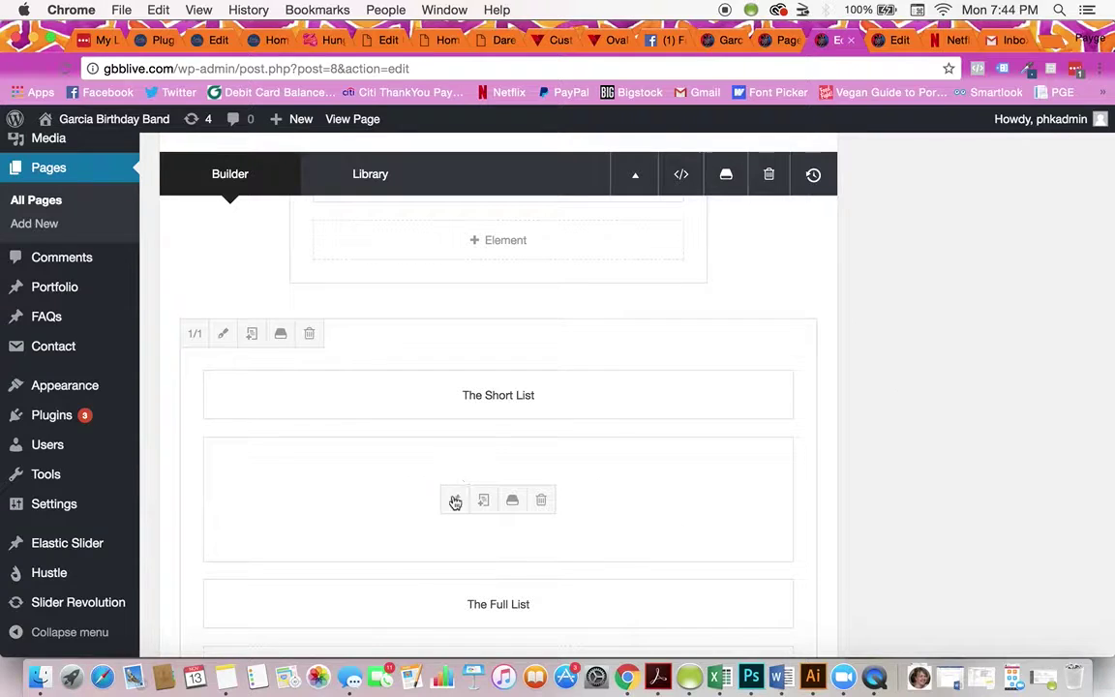
Step: Check the home page's FRIDAY 11/17/2017 @ LAURELTHIRST toggle title, closing both dialogs without changes
{"action": "left_click", "coordinate": [453, 499]}
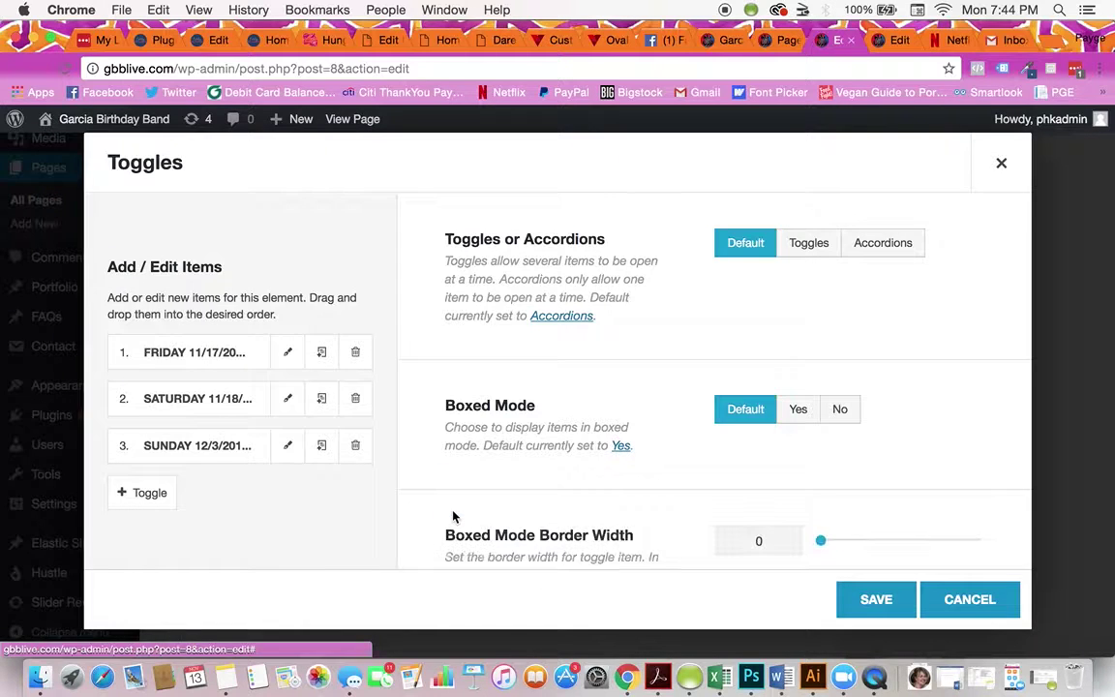
{"action": "left_click", "coordinate": [288, 352]}
{"action": "left_click_drag", "start_coordinate": [794, 257], "coordinate": [580, 252]}
{"action": "left_click", "coordinate": [937, 600]}
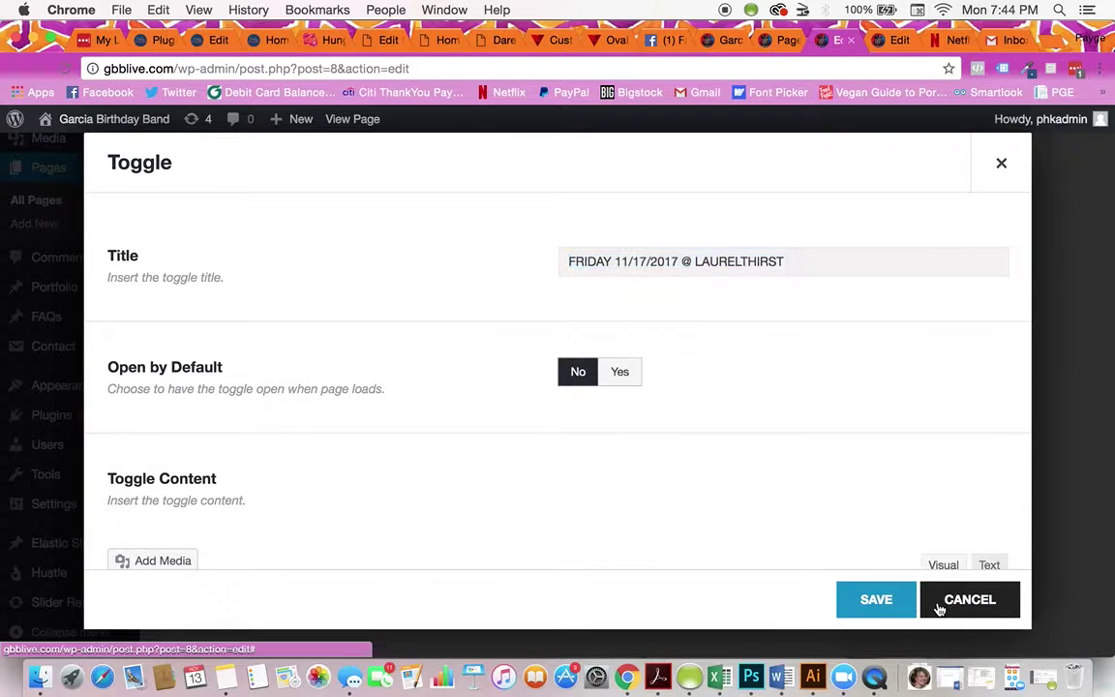
{"action": "left_click", "coordinate": [956, 618]}
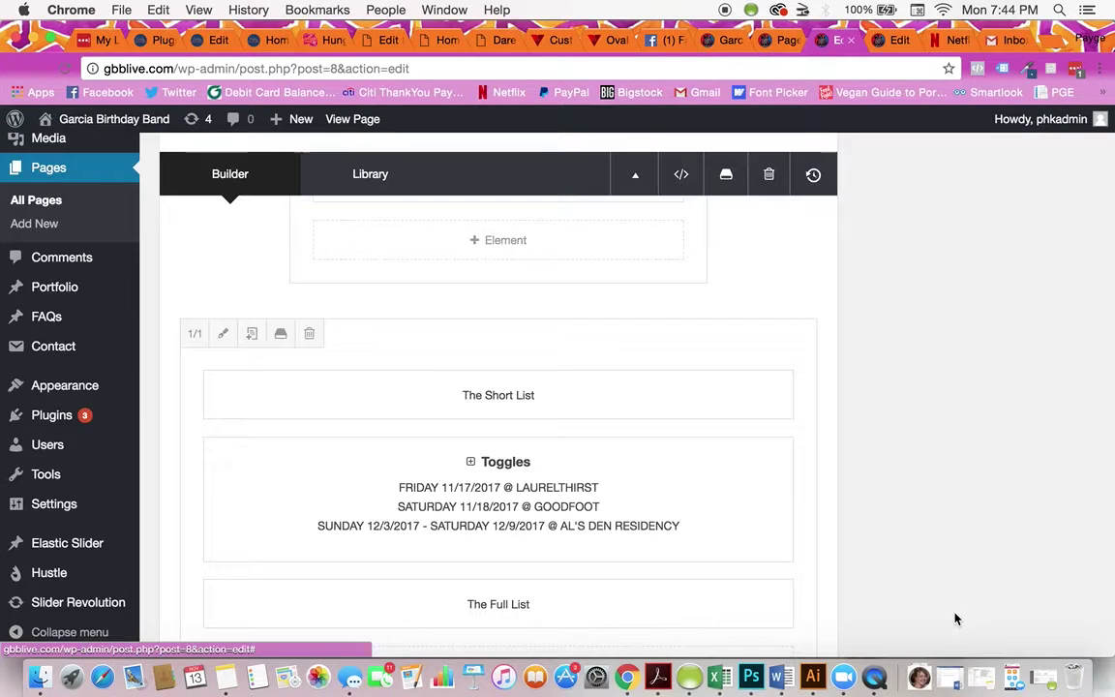
Step: Update the home page, then return to the Live Dates page tab
{"action": "scroll", "coordinate": [977, 515], "scroll_direction": "up", "scroll_amount": 10}
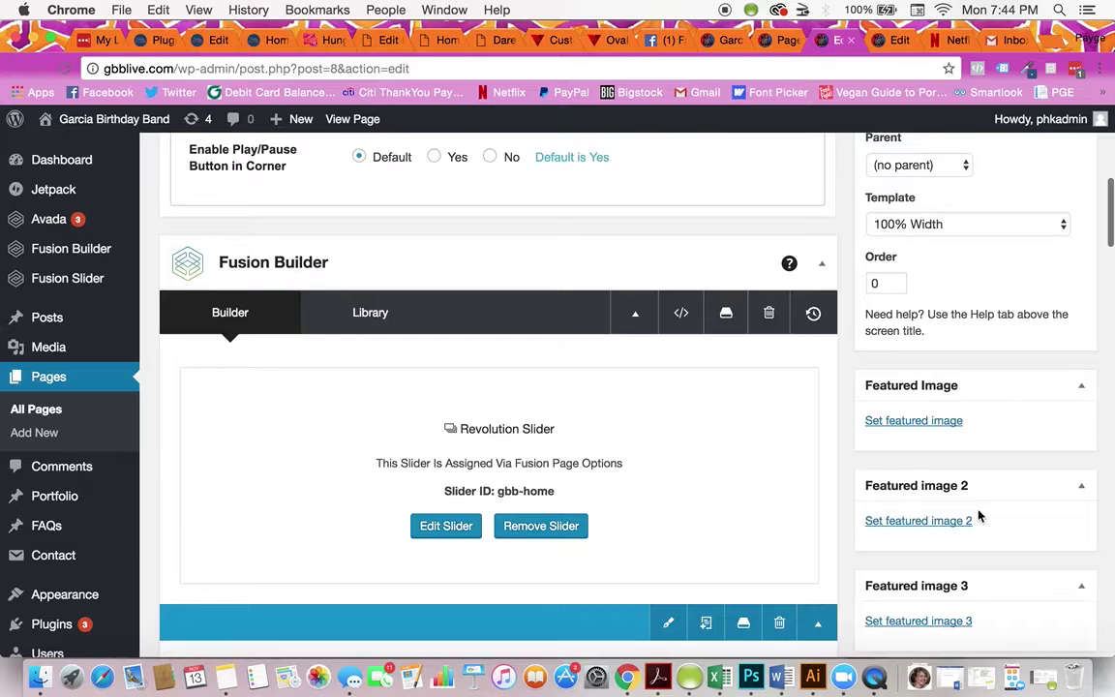
{"action": "scroll", "coordinate": [977, 515], "scroll_direction": "up", "scroll_amount": 5}
{"action": "left_click", "coordinate": [1058, 303]}
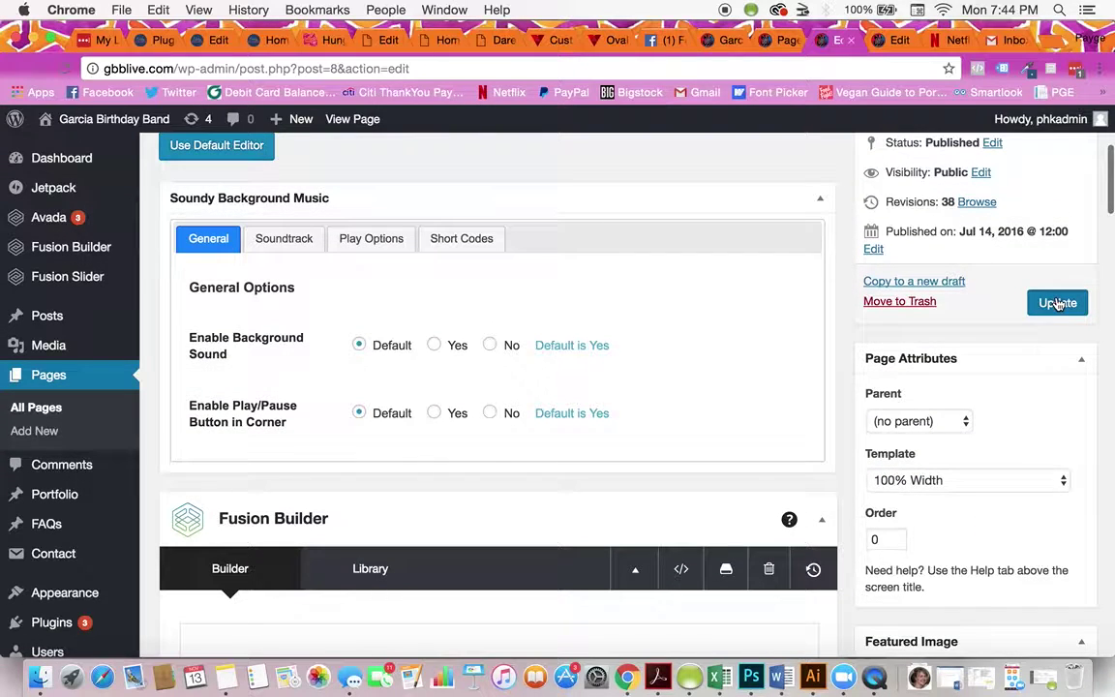
{"action": "left_click", "coordinate": [892, 42]}
Step: Close the toggle dialogs, then reopen Live Dates Toggles and save its nine items ending MORE TO COME!
{"action": "left_click", "coordinate": [997, 163]}
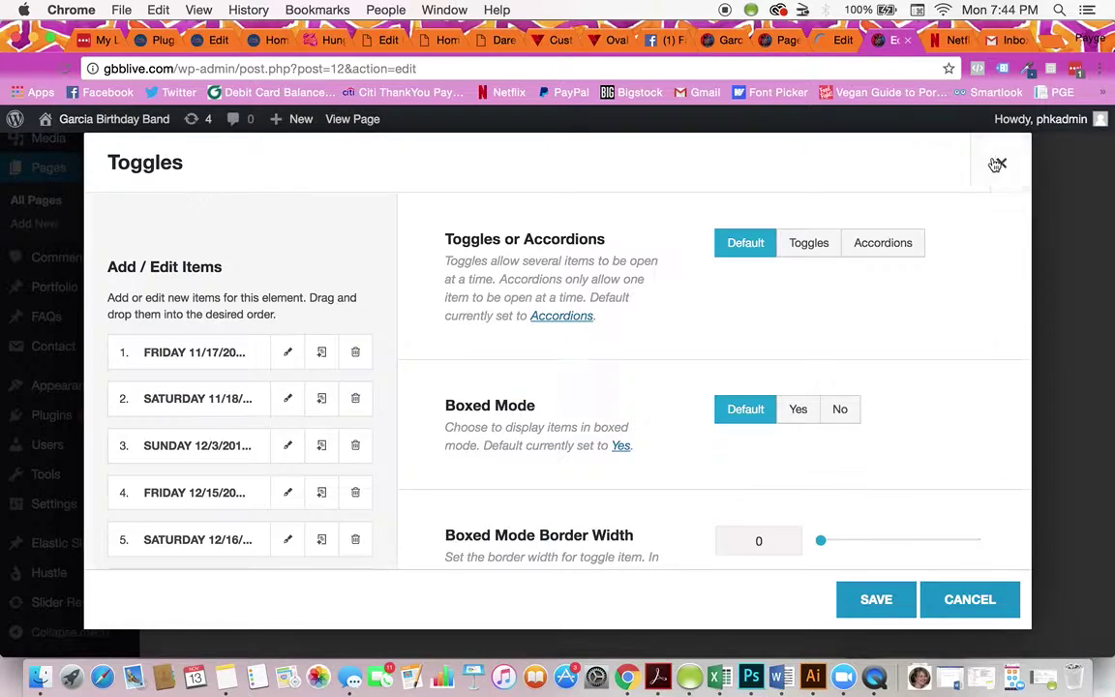
{"action": "left_click", "coordinate": [1000, 165]}
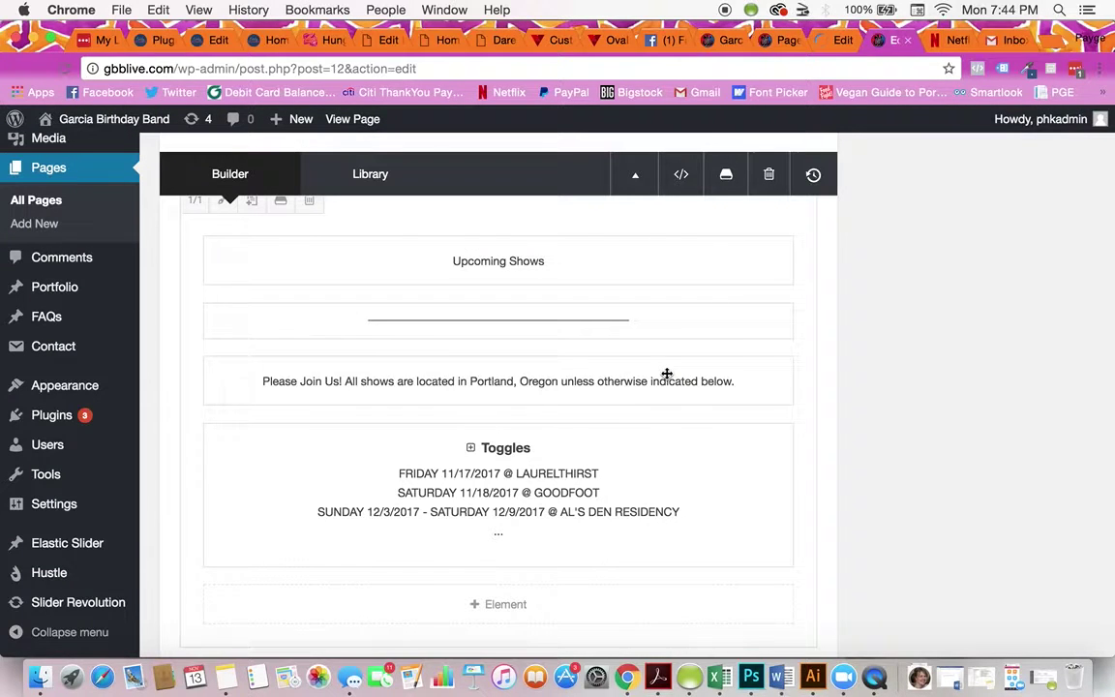
{"action": "mouse_move", "coordinate": [518, 234]}
{"action": "mouse_move", "coordinate": [779, 458]}
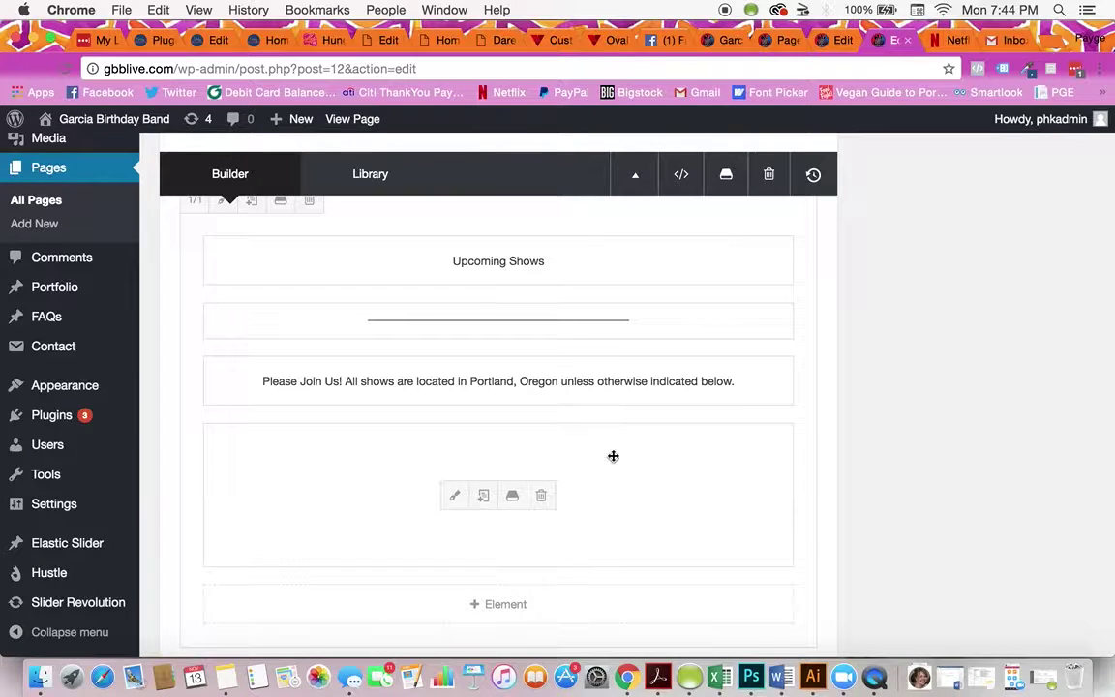
{"action": "left_click", "coordinate": [454, 497]}
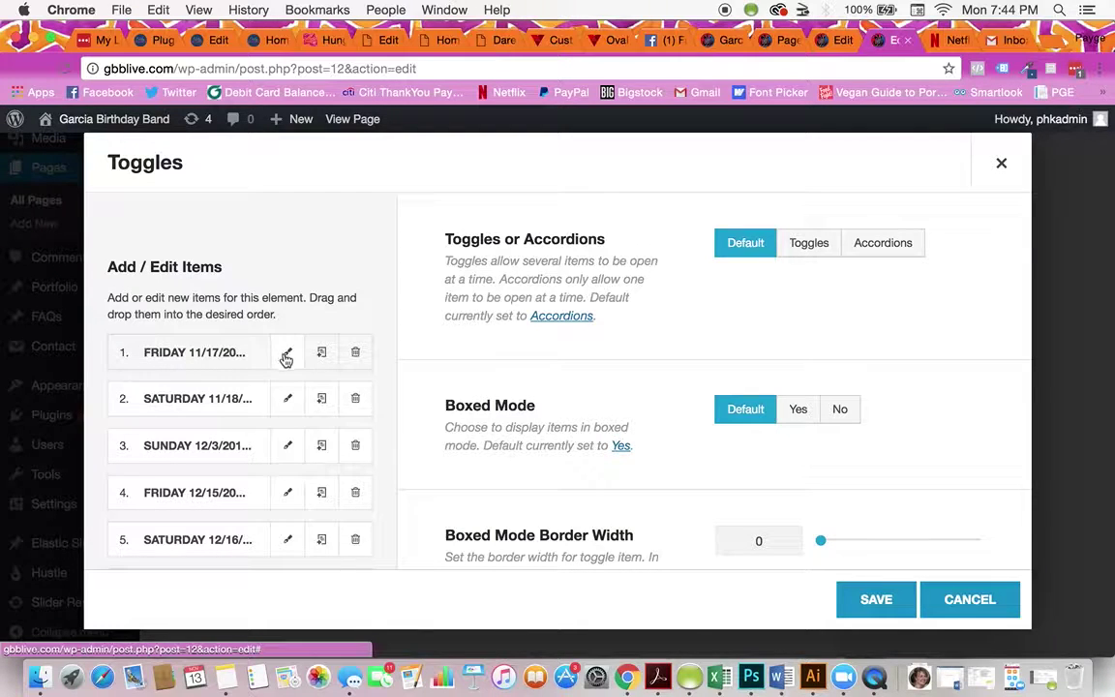
{"action": "scroll", "coordinate": [287, 360], "scroll_direction": "down", "scroll_amount": 8}
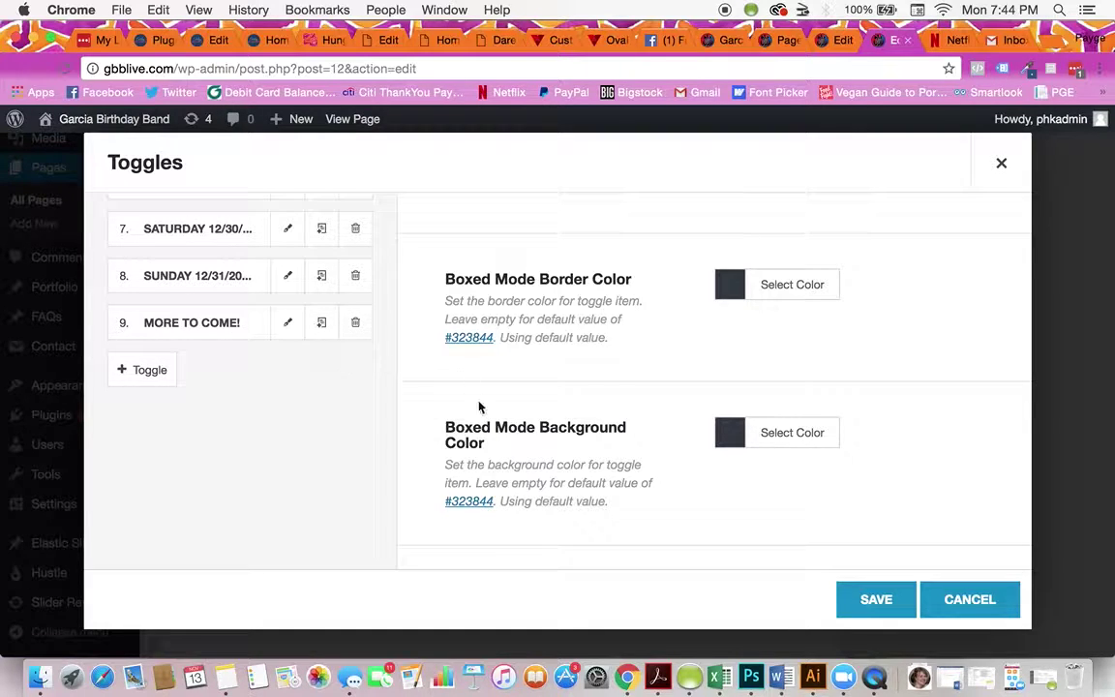
{"action": "left_click", "coordinate": [910, 599]}
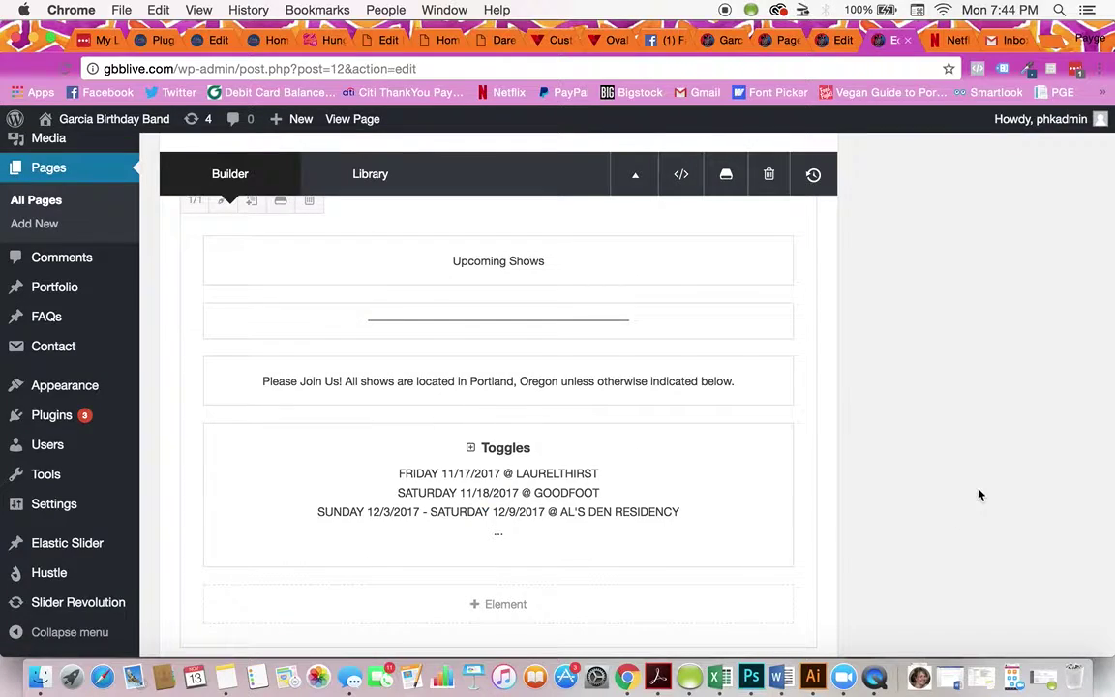
{"action": "scroll", "coordinate": [978, 493], "scroll_direction": "up", "scroll_amount": 4}
{"action": "scroll", "coordinate": [978, 495], "scroll_direction": "up", "scroll_amount": 10}
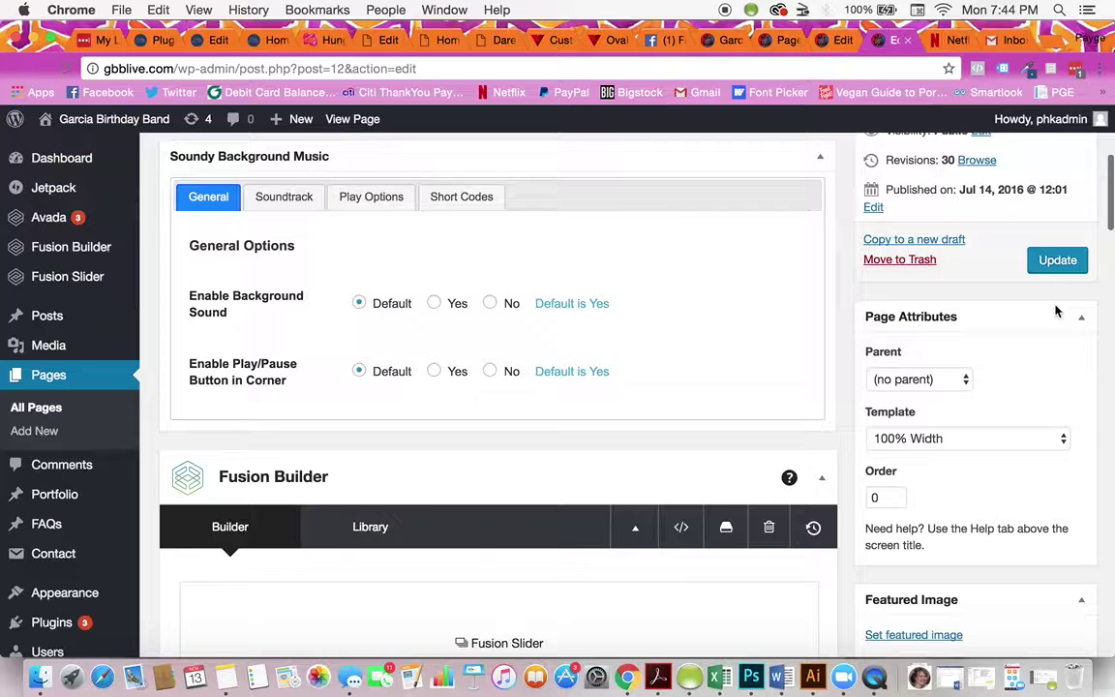
Step: Update the Live Dates page
{"action": "left_click", "coordinate": [1035, 271]}
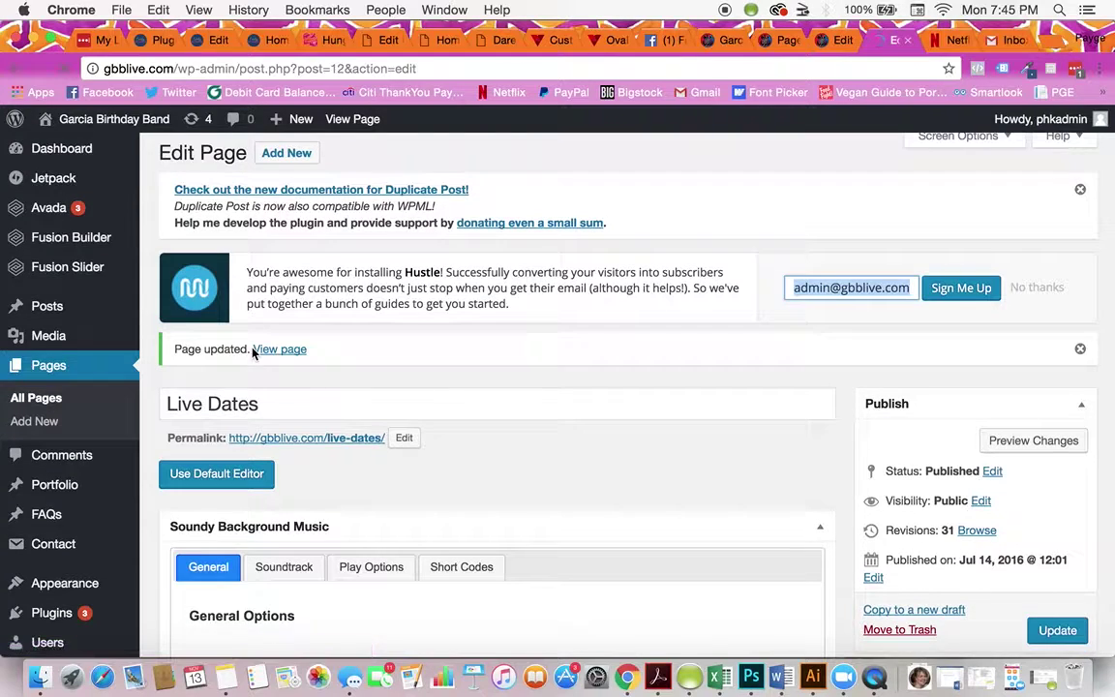
{"action": "scroll", "coordinate": [255, 351], "scroll_direction": "down", "scroll_amount": 3}
{"action": "scroll", "coordinate": [255, 354], "scroll_direction": "down", "scroll_amount": 1}
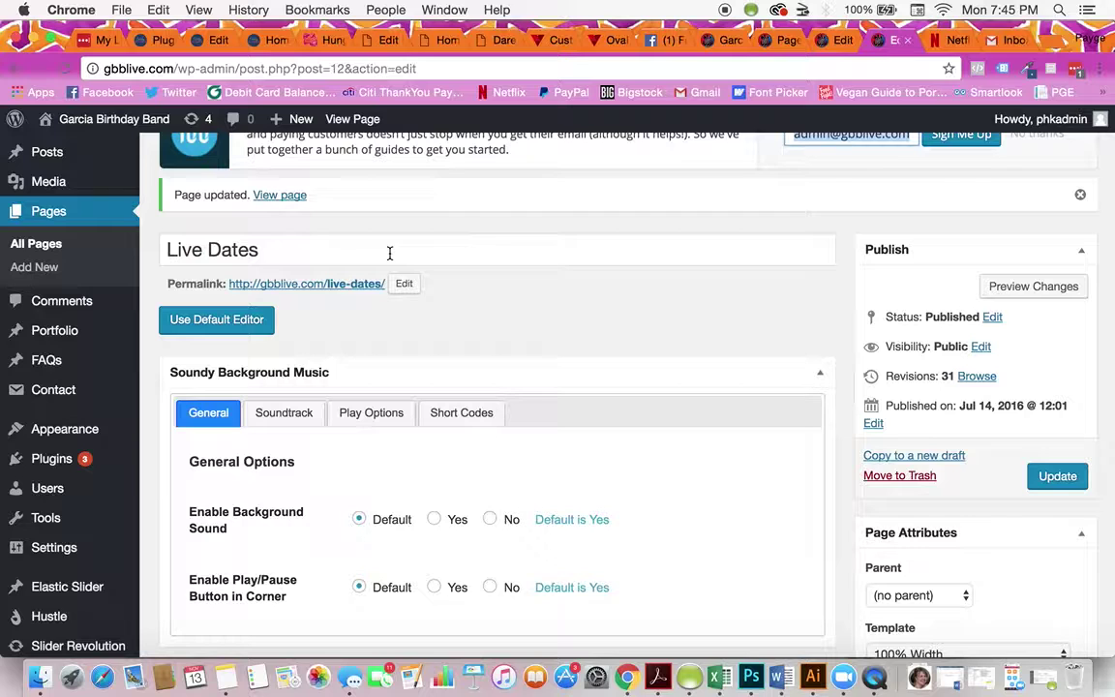
Step: Close the Live Dates and Home editing tabs, returning to the seven-page All Pages list
{"action": "left_click", "coordinate": [908, 43]}
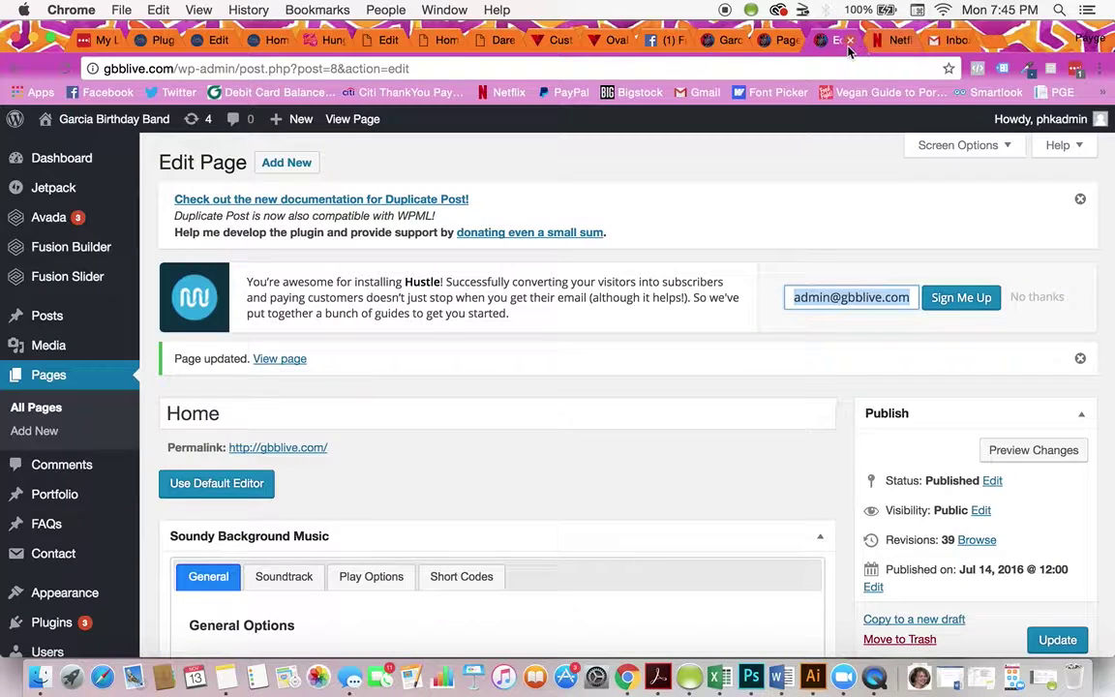
{"action": "left_click", "coordinate": [849, 41]}
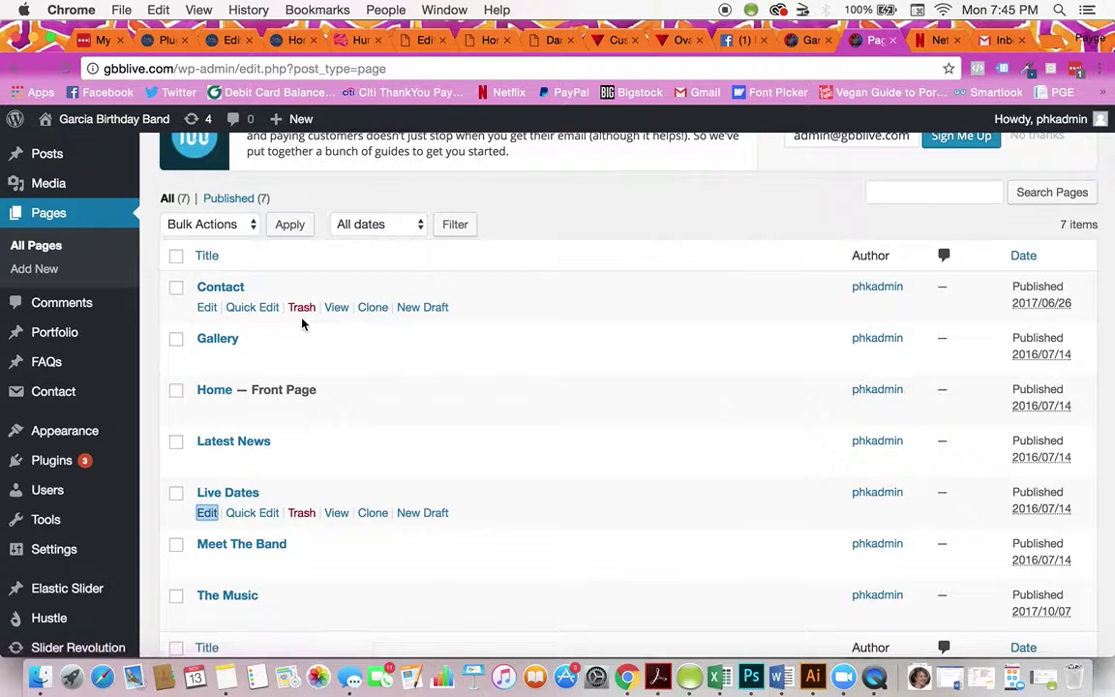
{"action": "scroll", "coordinate": [304, 320], "scroll_direction": "down", "scroll_amount": 2}
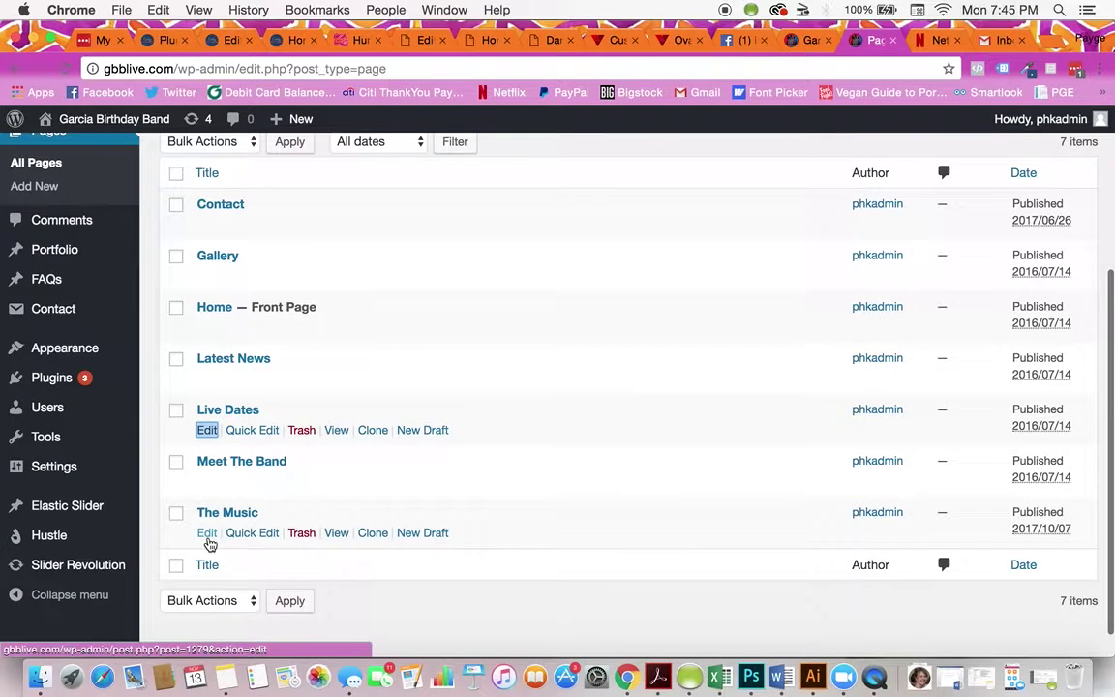
{"action": "scroll", "coordinate": [138, 368], "scroll_direction": "up", "scroll_amount": 1}
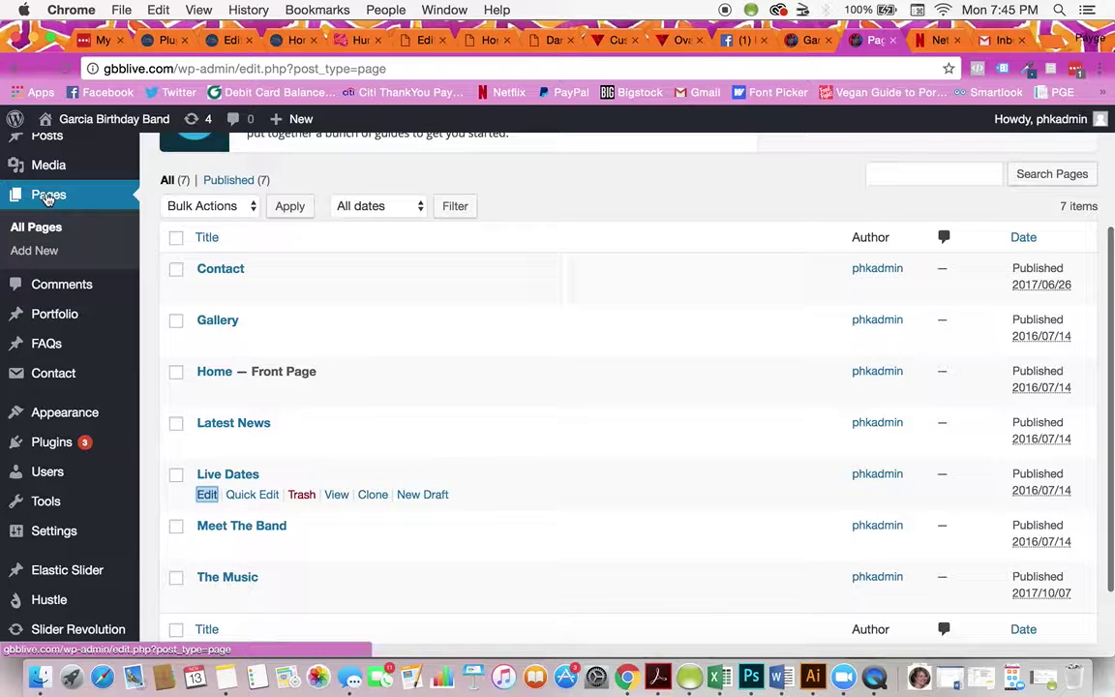
Step: Edit The Music page and scroll the builder down to the Setlists modal and VIEW SETLISTS button
{"action": "left_click", "coordinate": [208, 598]}
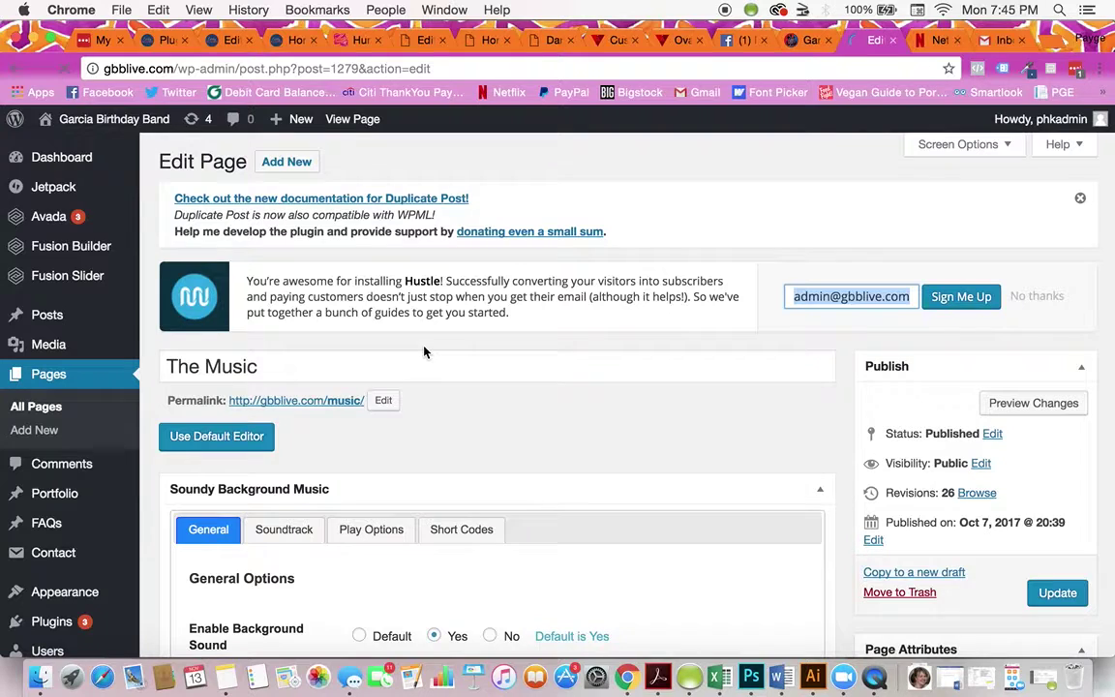
{"action": "scroll", "coordinate": [442, 457], "scroll_direction": "down", "scroll_amount": 1}
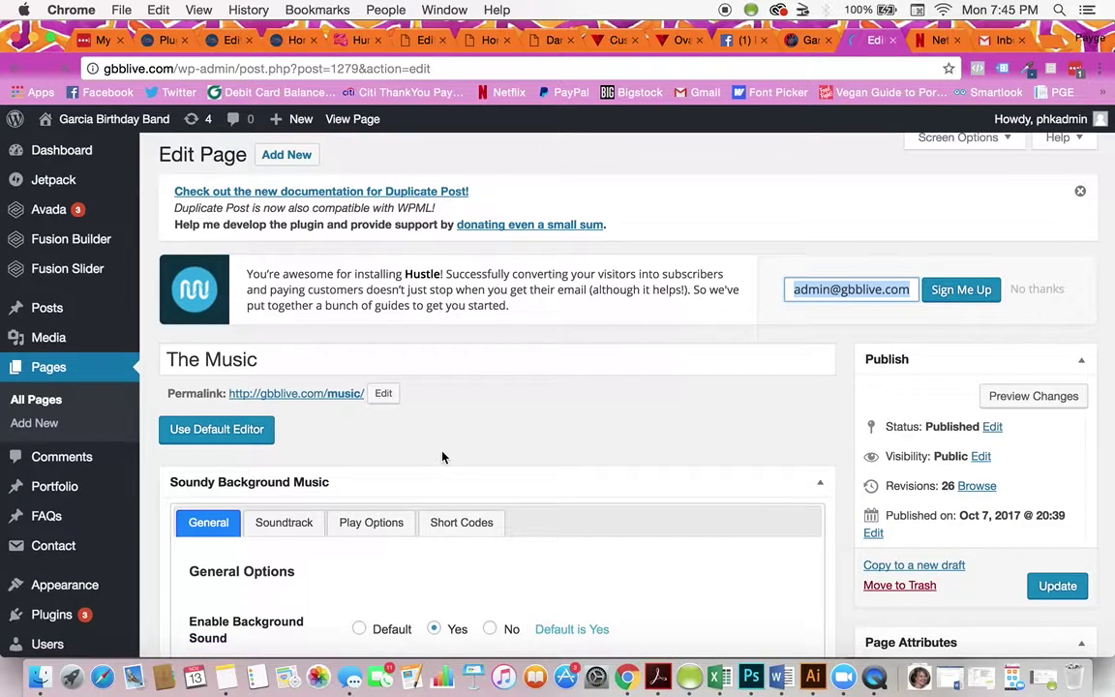
{"action": "scroll", "coordinate": [443, 460], "scroll_direction": "down", "scroll_amount": 5}
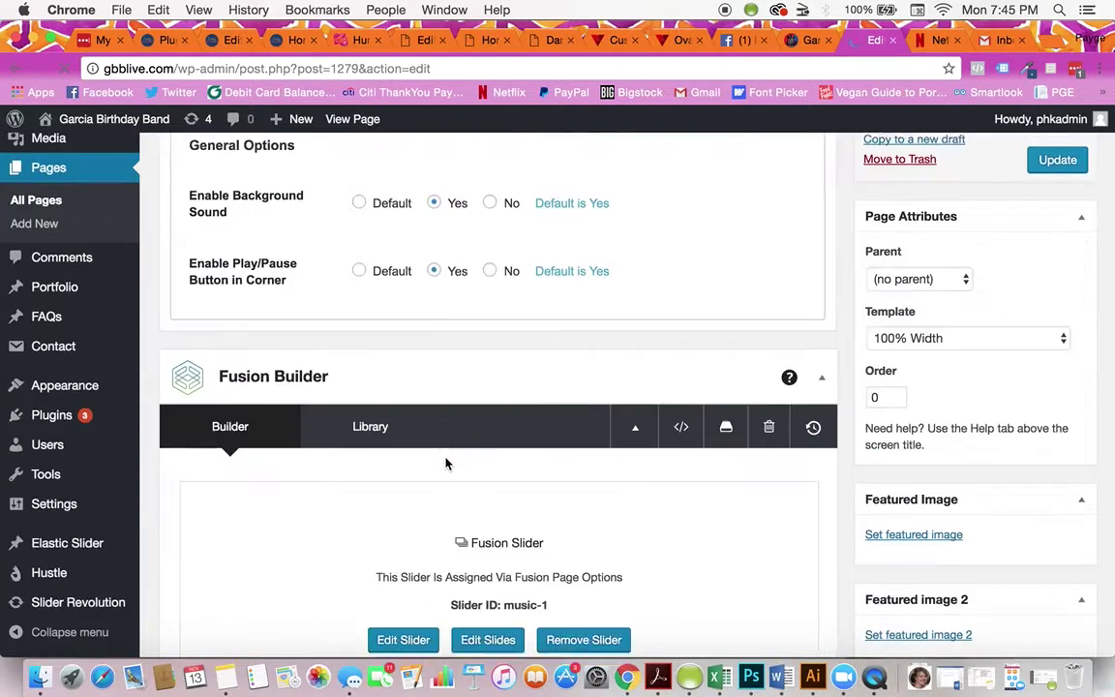
{"action": "scroll", "coordinate": [446, 462], "scroll_direction": "down", "scroll_amount": 12}
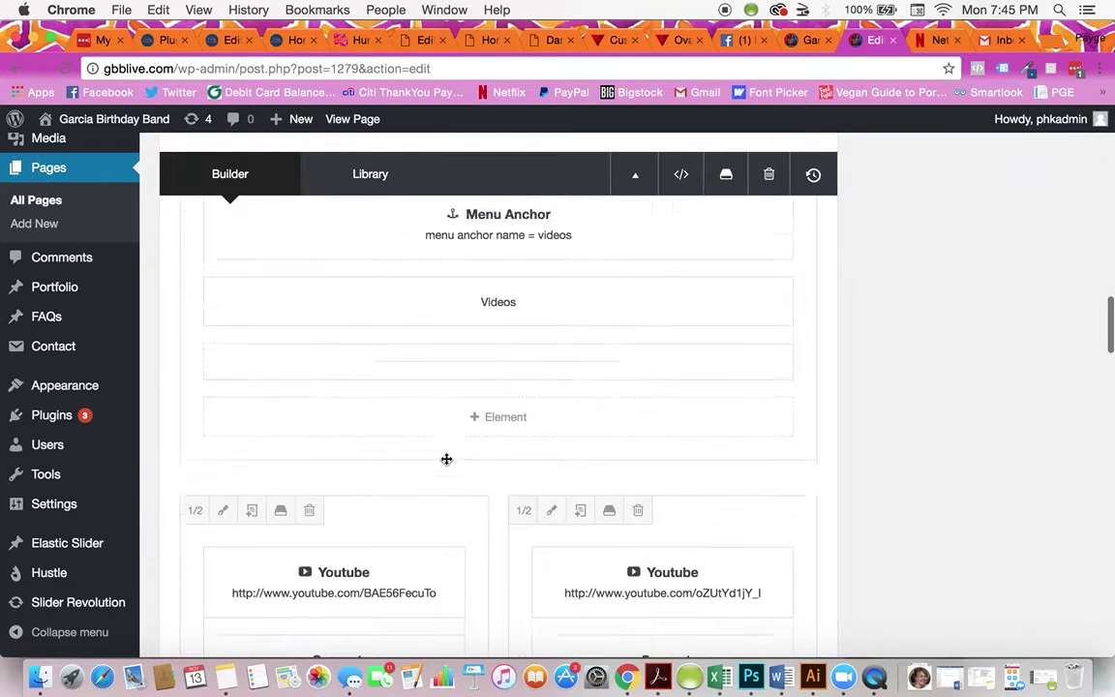
{"action": "scroll", "coordinate": [446, 460], "scroll_direction": "down", "scroll_amount": 10}
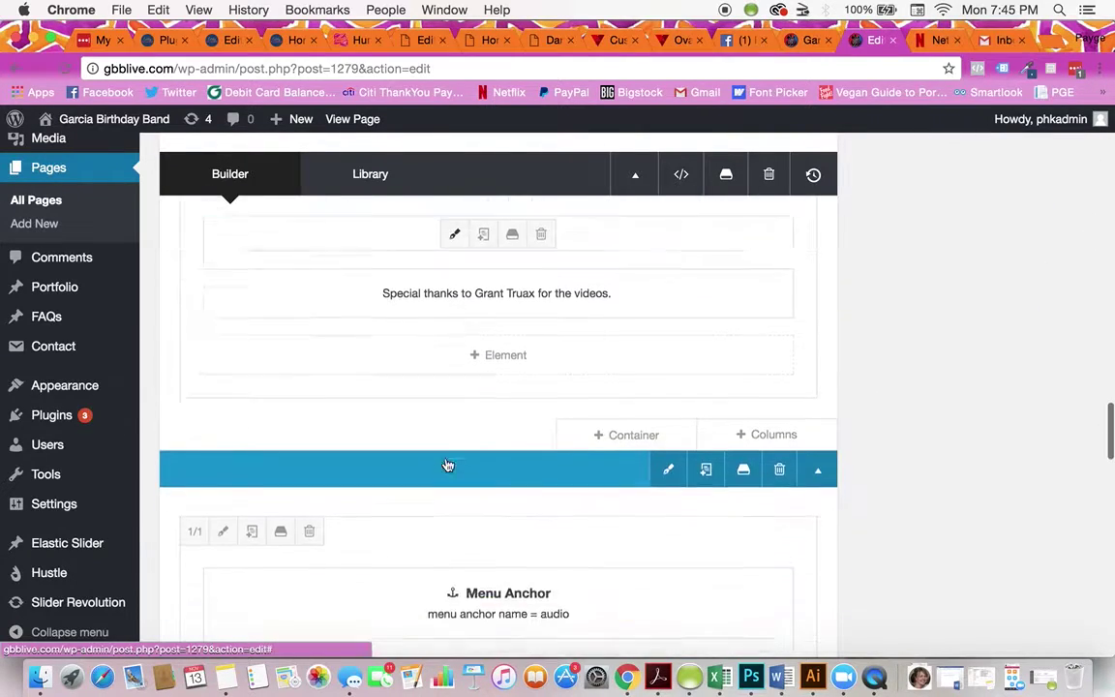
{"action": "scroll", "coordinate": [446, 464], "scroll_direction": "down", "scroll_amount": 8}
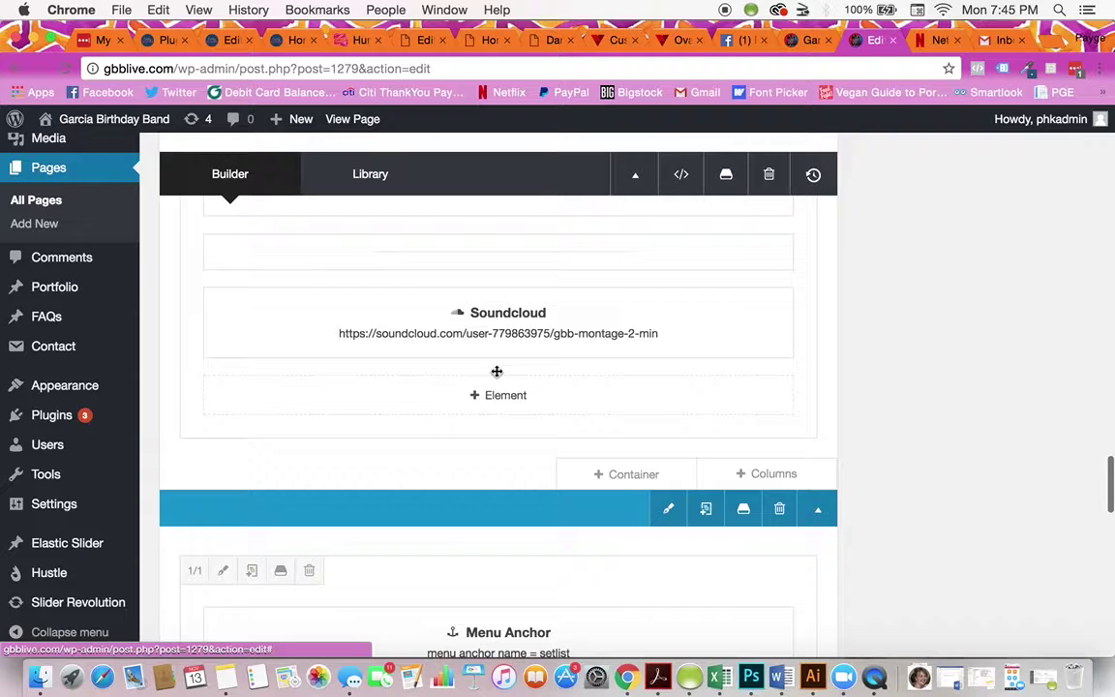
{"action": "scroll", "coordinate": [505, 415], "scroll_direction": "down", "scroll_amount": 5}
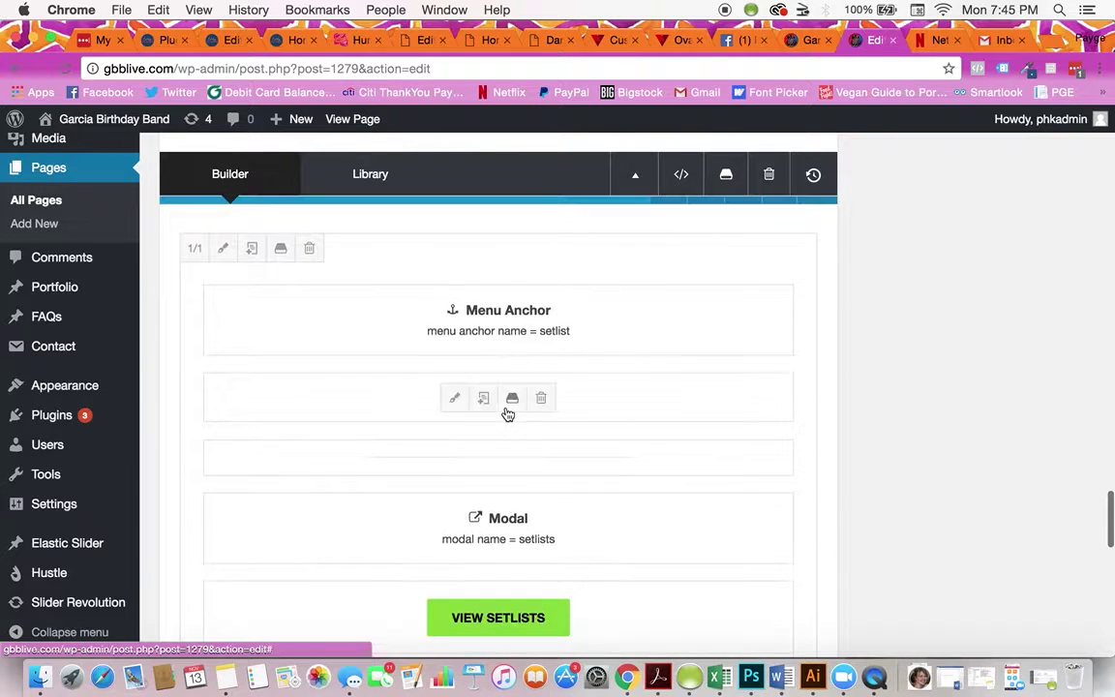
{"action": "scroll", "coordinate": [508, 414], "scroll_direction": "down", "scroll_amount": 2}
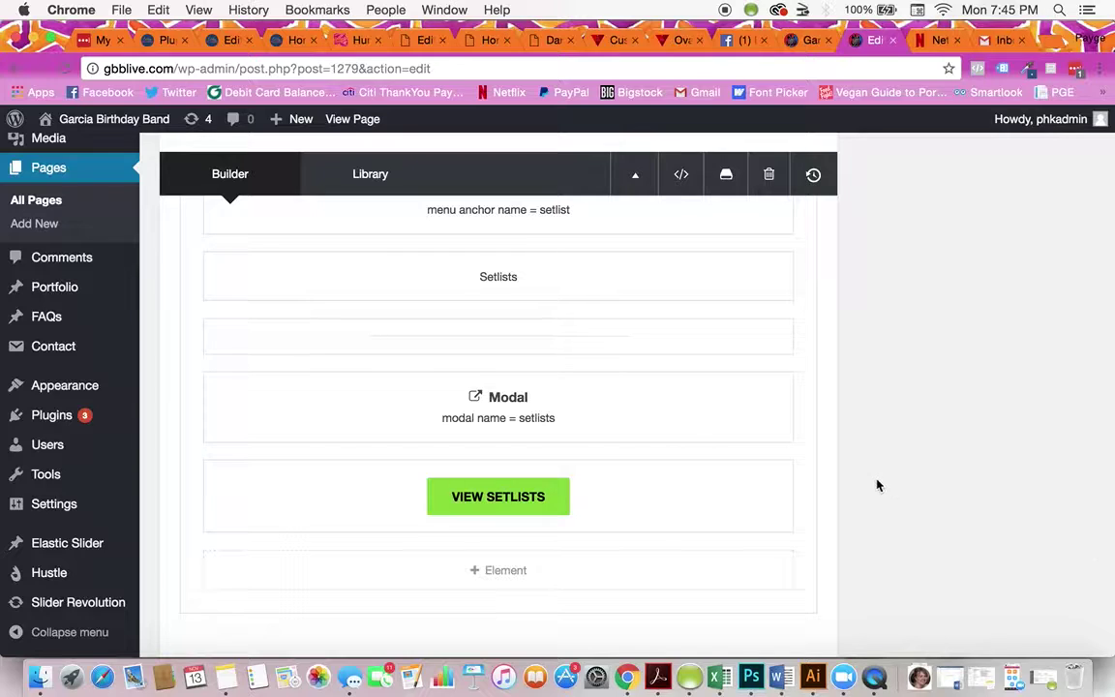
{"action": "mouse_move", "coordinate": [769, 485]}
{"action": "mouse_move", "coordinate": [806, 501]}
{"action": "mouse_move", "coordinate": [578, 380]}
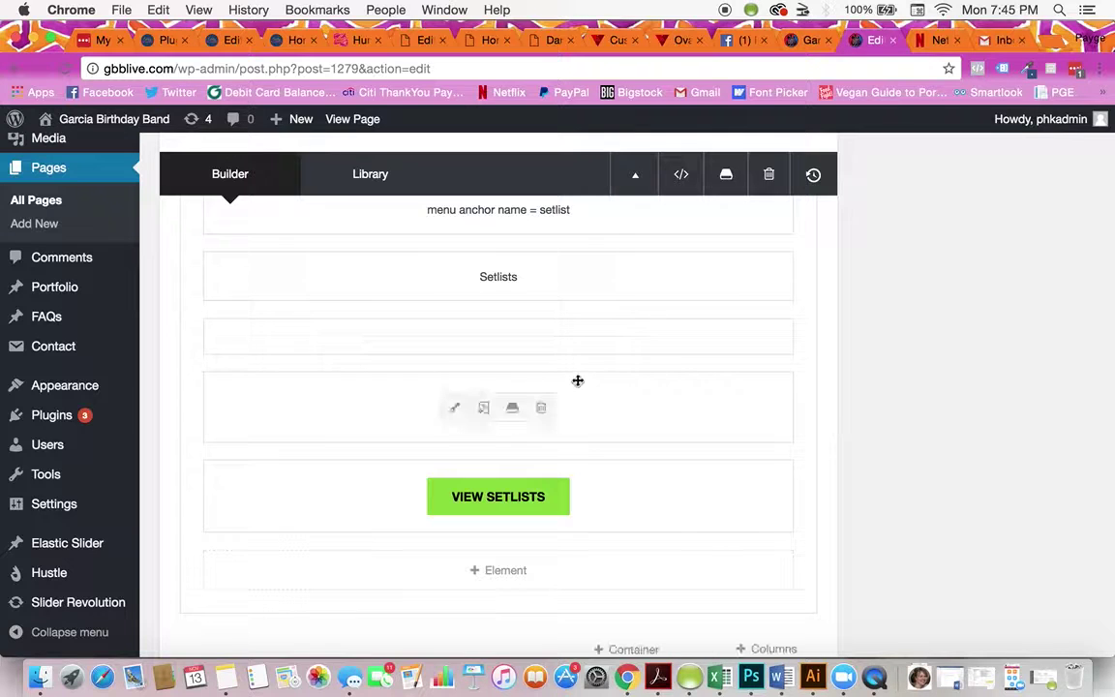
Step: Open the setlists Modal's settings, check its name and Setlists heading, and scroll to its contents
{"action": "left_click", "coordinate": [458, 407]}
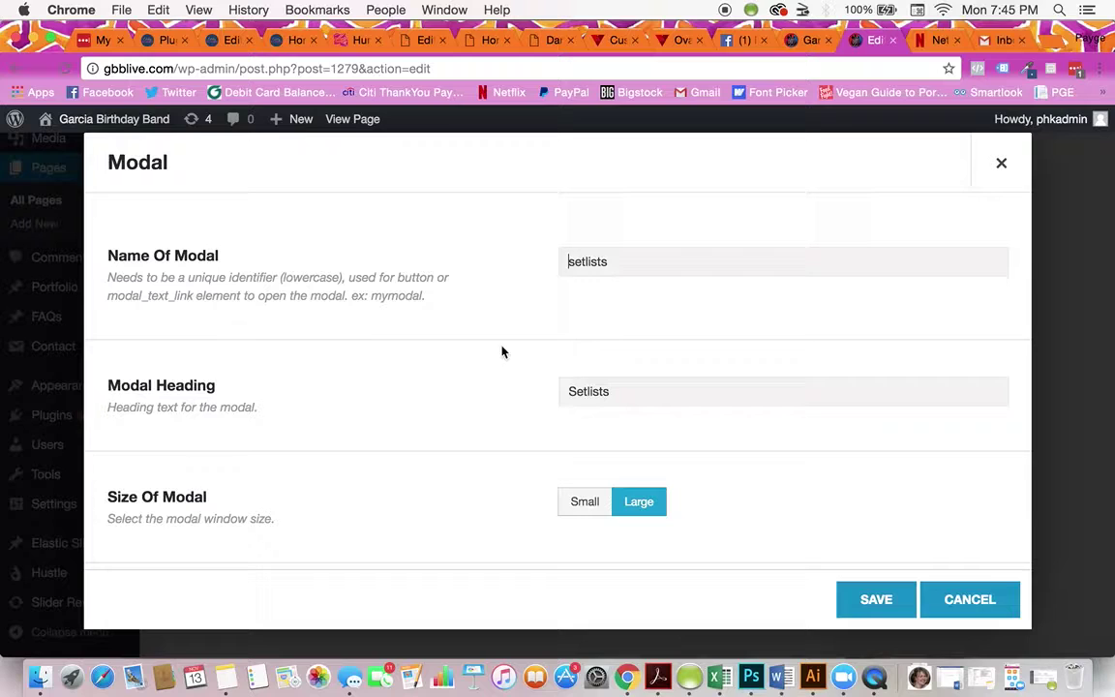
{"action": "left_click_drag", "start_coordinate": [570, 262], "coordinate": [615, 265]}
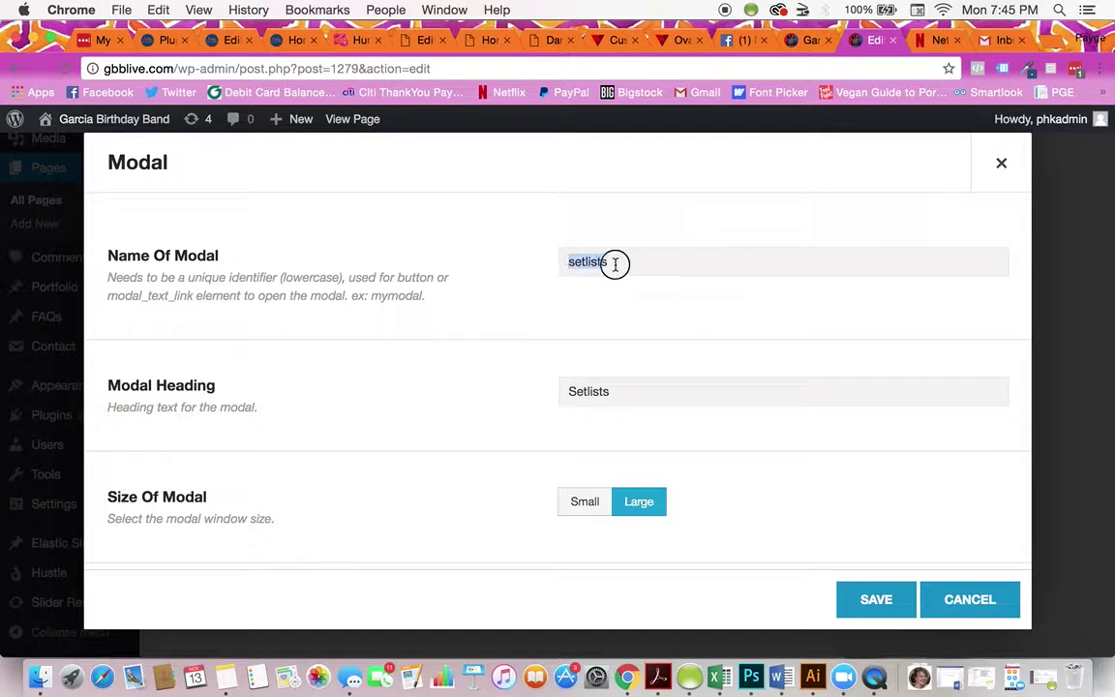
{"action": "left_click", "coordinate": [620, 390]}
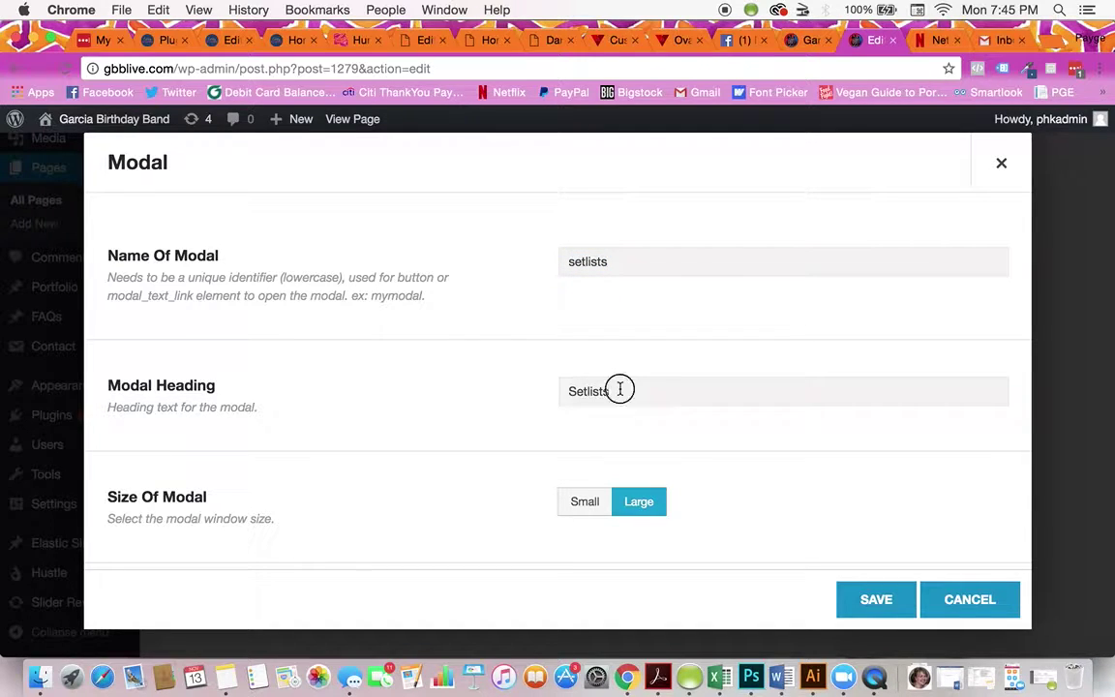
{"action": "left_click_drag", "start_coordinate": [621, 390], "coordinate": [563, 389]}
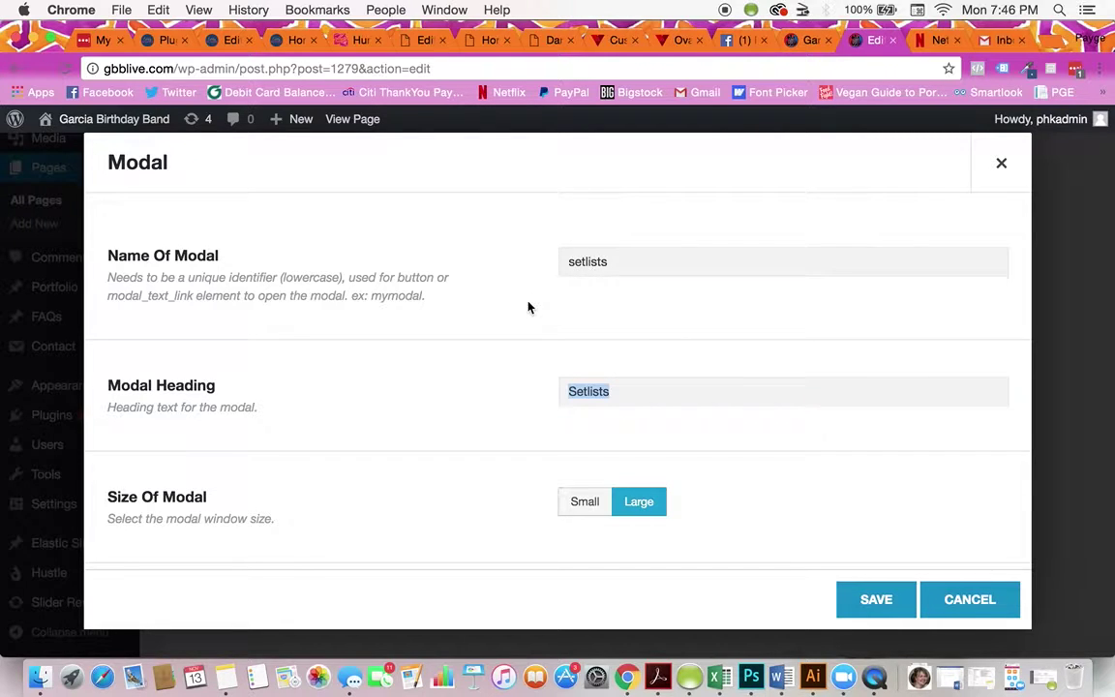
{"action": "scroll", "coordinate": [528, 305], "scroll_direction": "down", "scroll_amount": 2}
{"action": "left_click", "coordinate": [623, 322]}
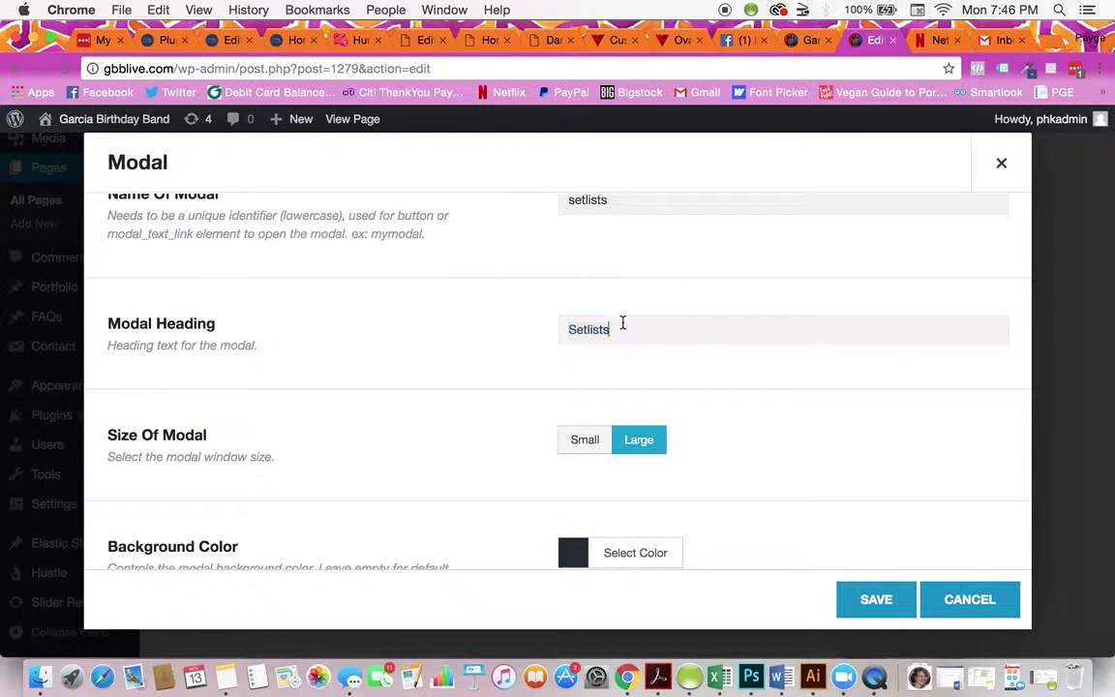
{"action": "scroll", "coordinate": [522, 335], "scroll_direction": "down", "scroll_amount": 5}
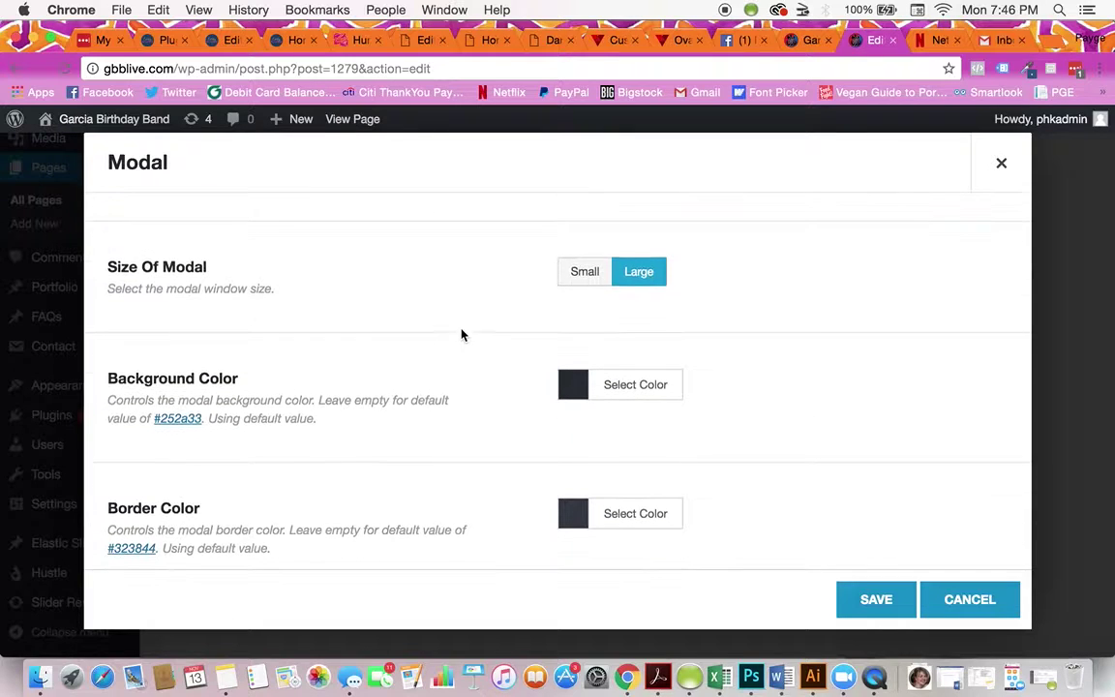
{"action": "scroll", "coordinate": [419, 351], "scroll_direction": "down", "scroll_amount": 8}
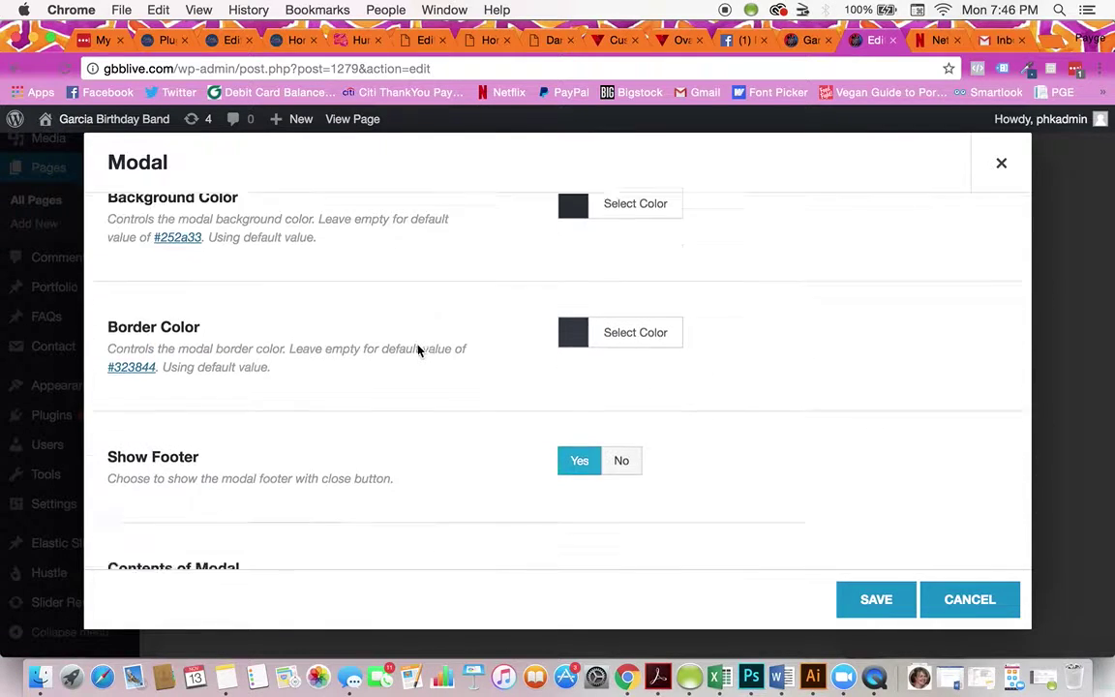
{"action": "scroll", "coordinate": [418, 351], "scroll_direction": "down", "scroll_amount": 8}
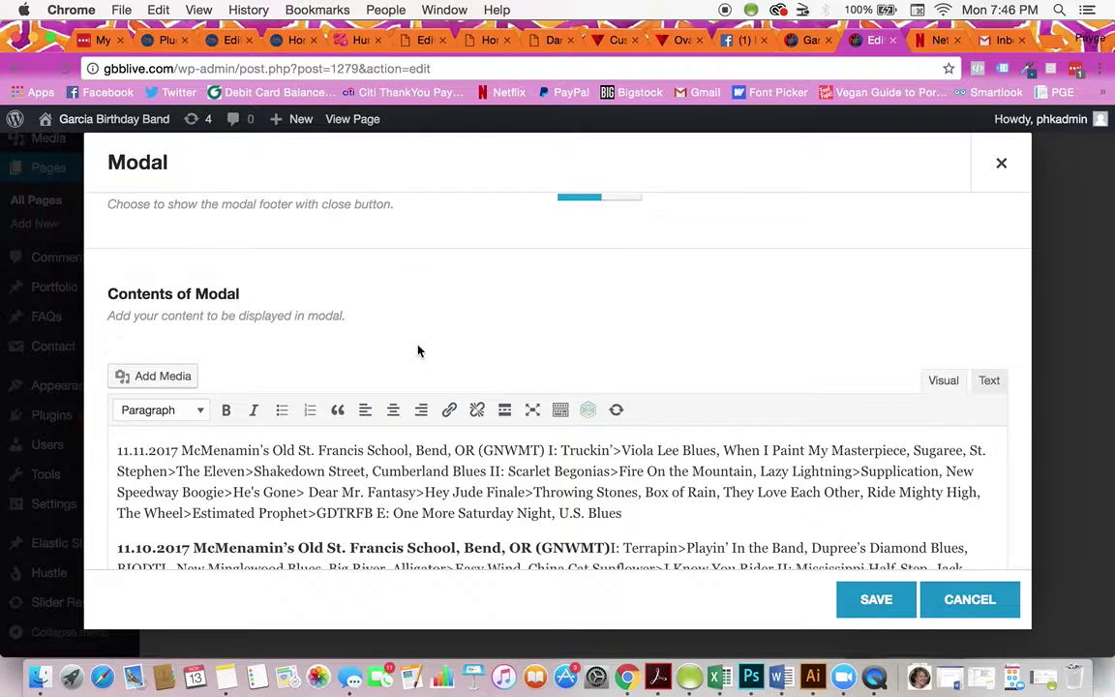
Step: Add blank lines after the 11.11.2017 setlist, around 11.9.2017, and before 11.5.2017
{"action": "scroll", "coordinate": [423, 289], "scroll_direction": "down", "scroll_amount": 2}
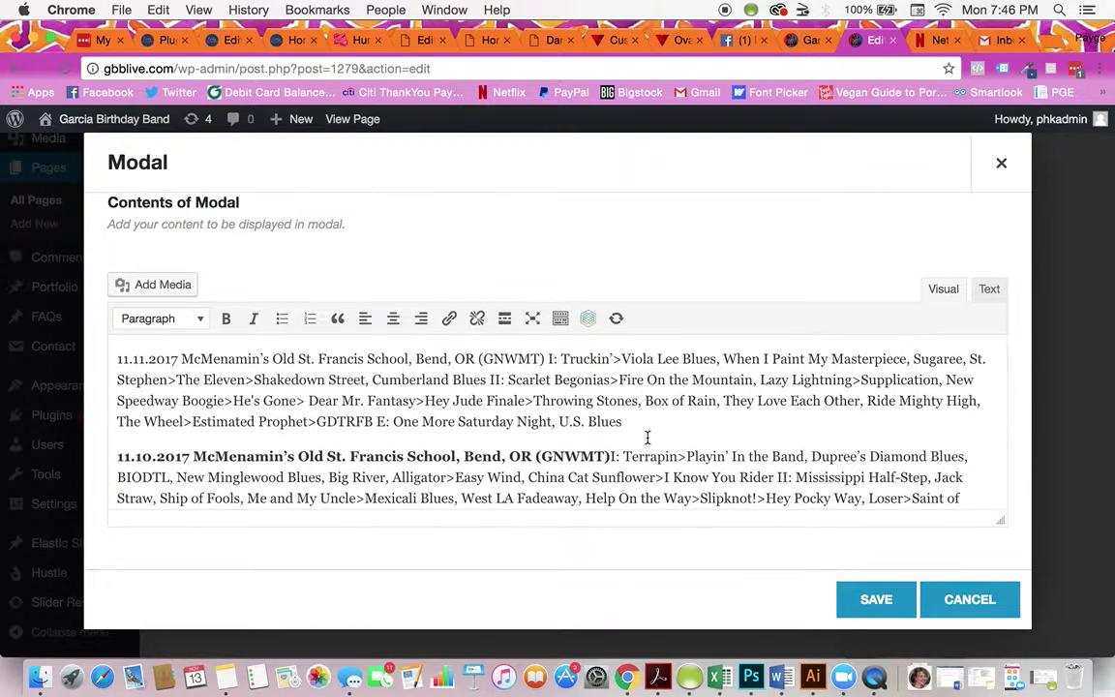
{"action": "left_click", "coordinate": [637, 423]}
{"action": "key", "text": "Return"}
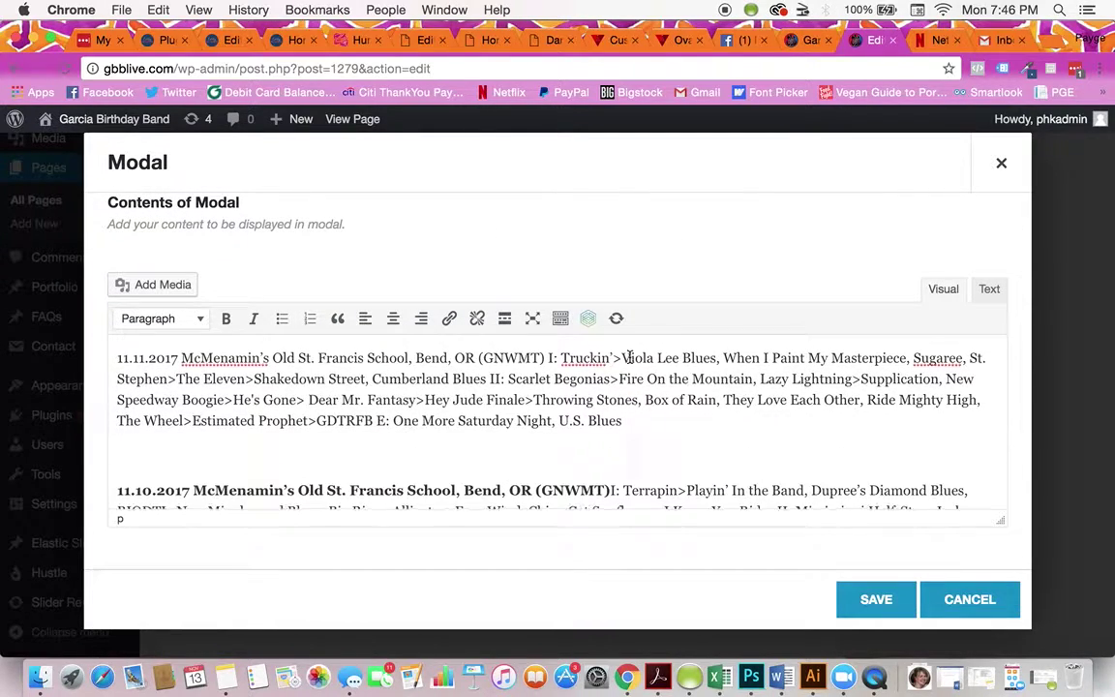
{"action": "scroll", "coordinate": [629, 357], "scroll_direction": "down", "scroll_amount": 2}
{"action": "scroll", "coordinate": [476, 378], "scroll_direction": "down", "scroll_amount": 2}
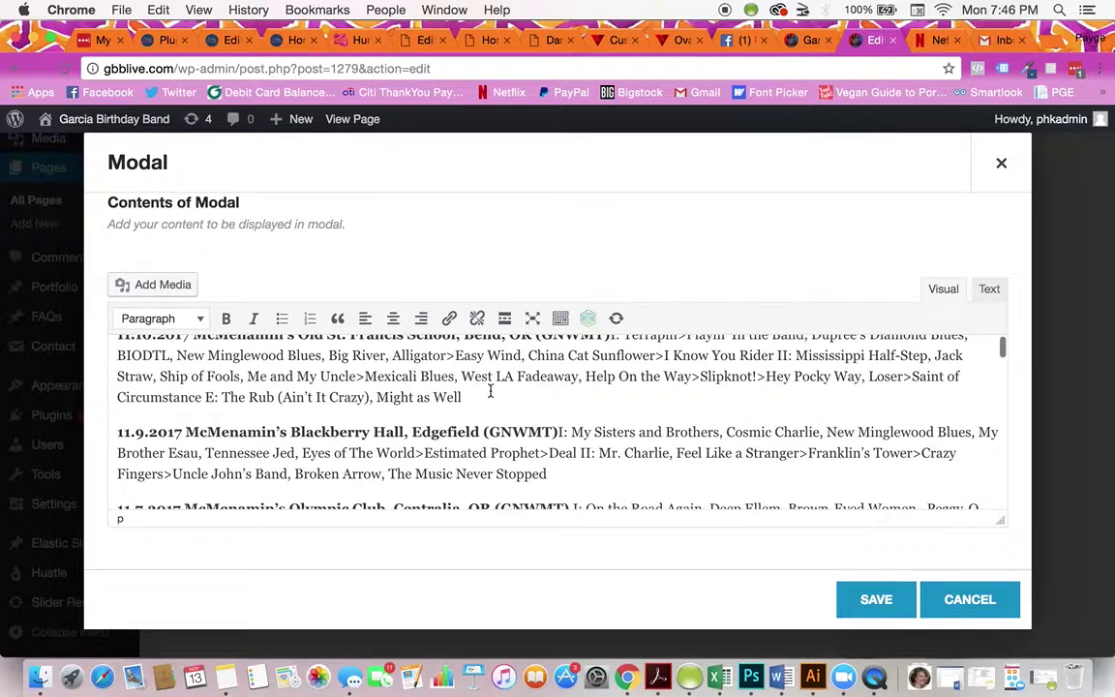
{"action": "left_click", "coordinate": [465, 393]}
{"action": "key", "text": "Return"}
{"action": "scroll", "coordinate": [491, 383], "scroll_direction": "down", "scroll_amount": 2}
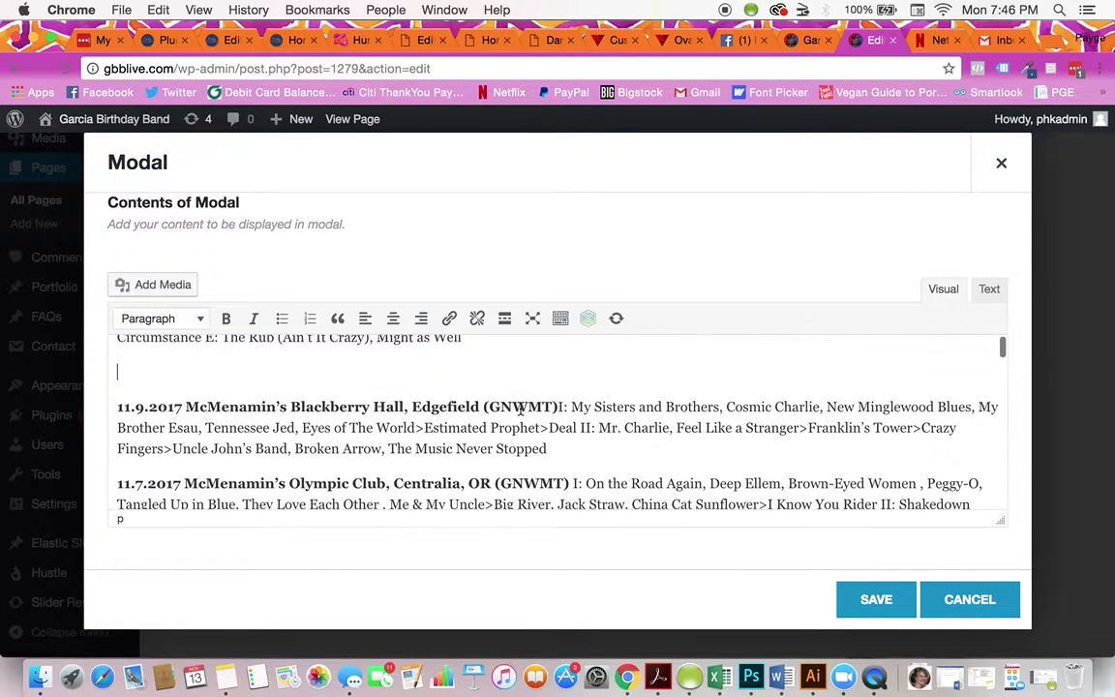
{"action": "left_click", "coordinate": [552, 449]}
{"action": "key", "text": "Return"}
{"action": "scroll", "coordinate": [739, 467], "scroll_direction": "down", "scroll_amount": 3}
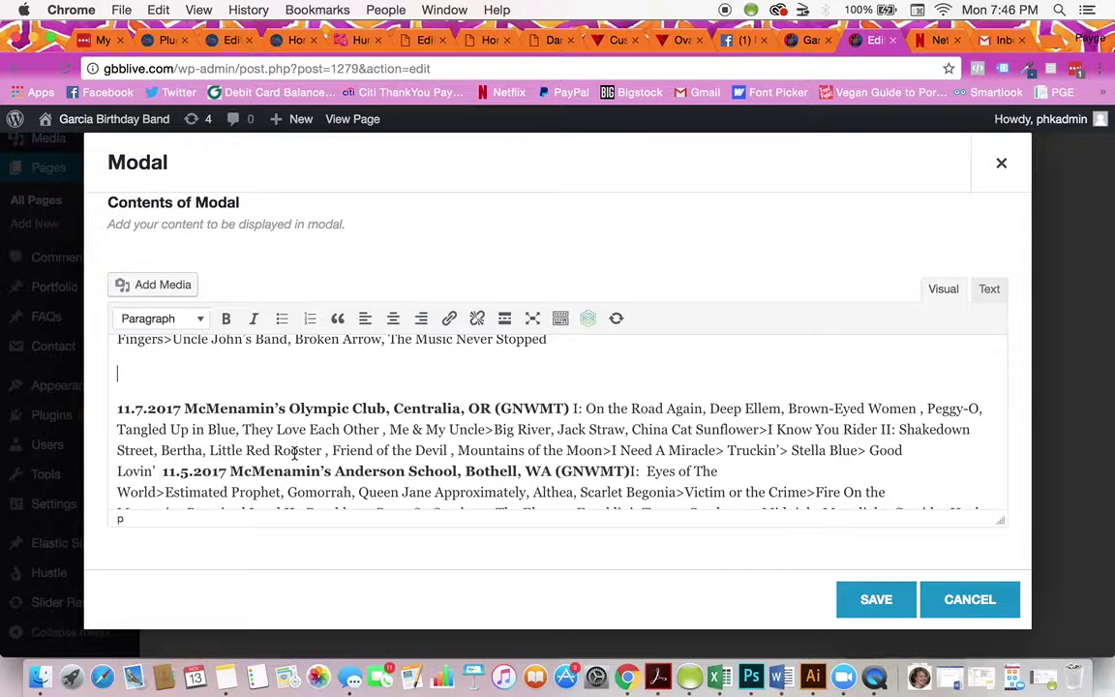
{"action": "left_click", "coordinate": [168, 468]}
{"action": "key", "text": "Return"}
{"action": "key", "text": "Return"}
Step: Add blank lines above the 11.4.2017, 11.3.2017 and 10.28.2017 setlist entries
{"action": "scroll", "coordinate": [189, 452], "scroll_direction": "down", "scroll_amount": 5}
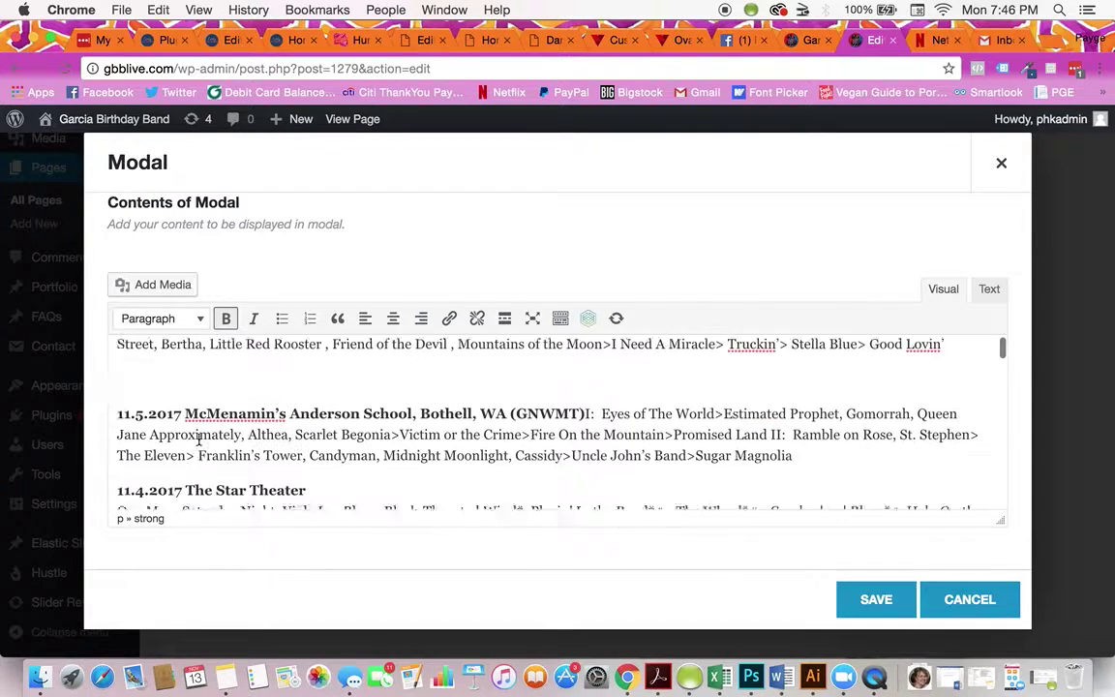
{"action": "left_click", "coordinate": [190, 407]}
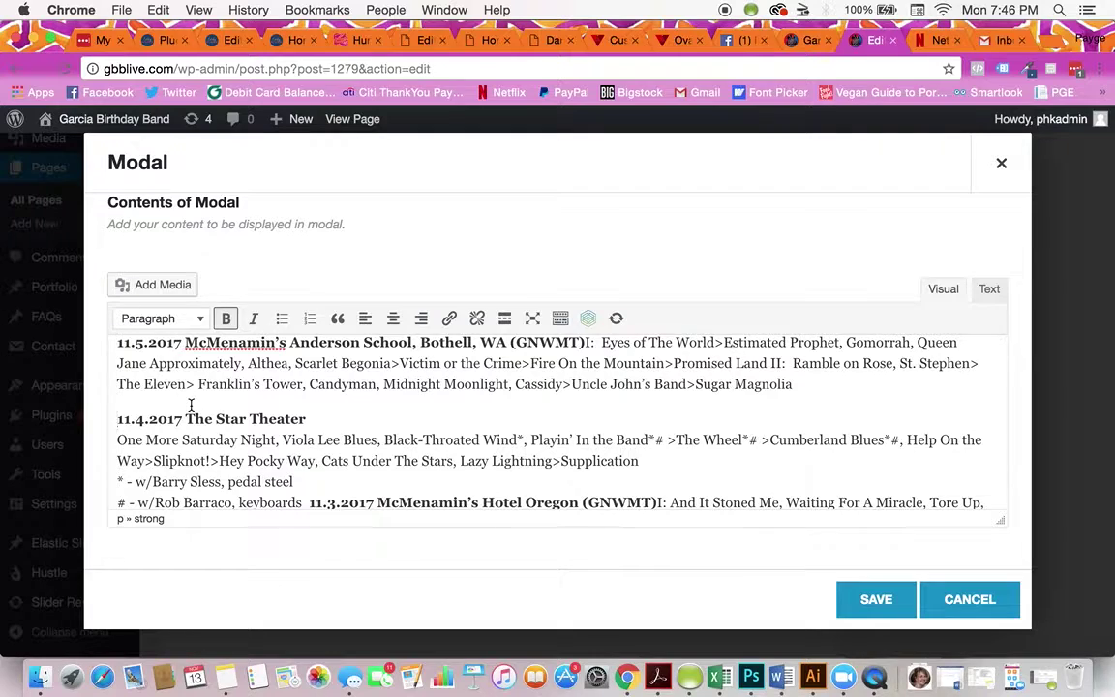
{"action": "key", "text": "Return"}
{"action": "scroll", "coordinate": [219, 393], "scroll_direction": "down", "scroll_amount": 5}
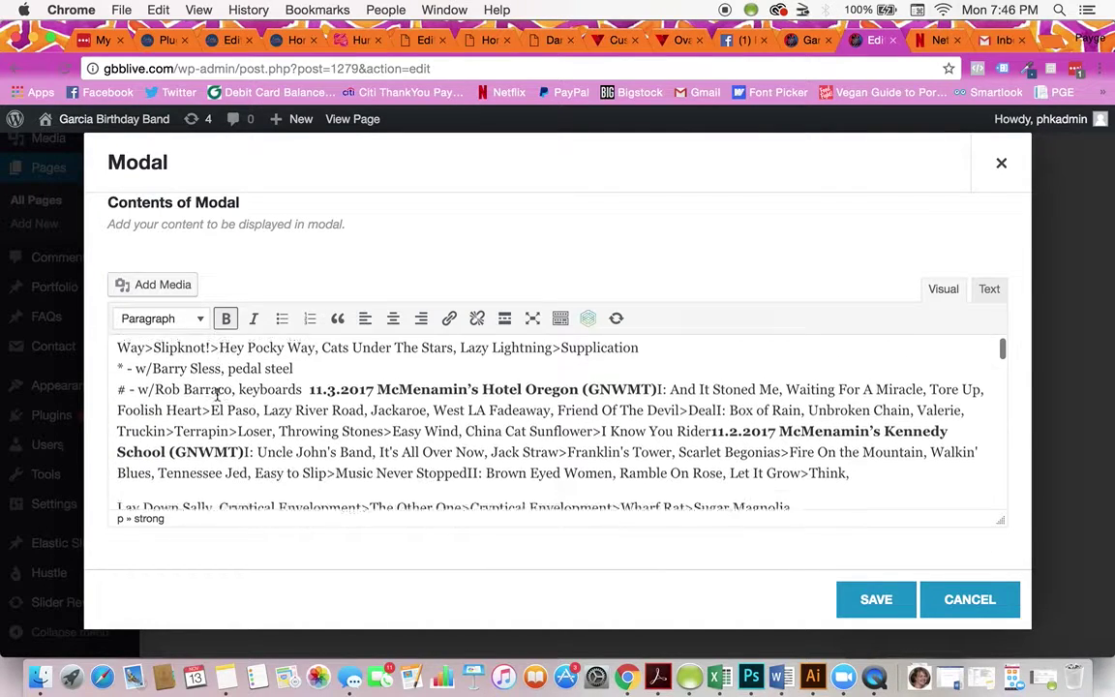
{"action": "left_click", "coordinate": [310, 386]}
{"action": "key", "text": "Return"}
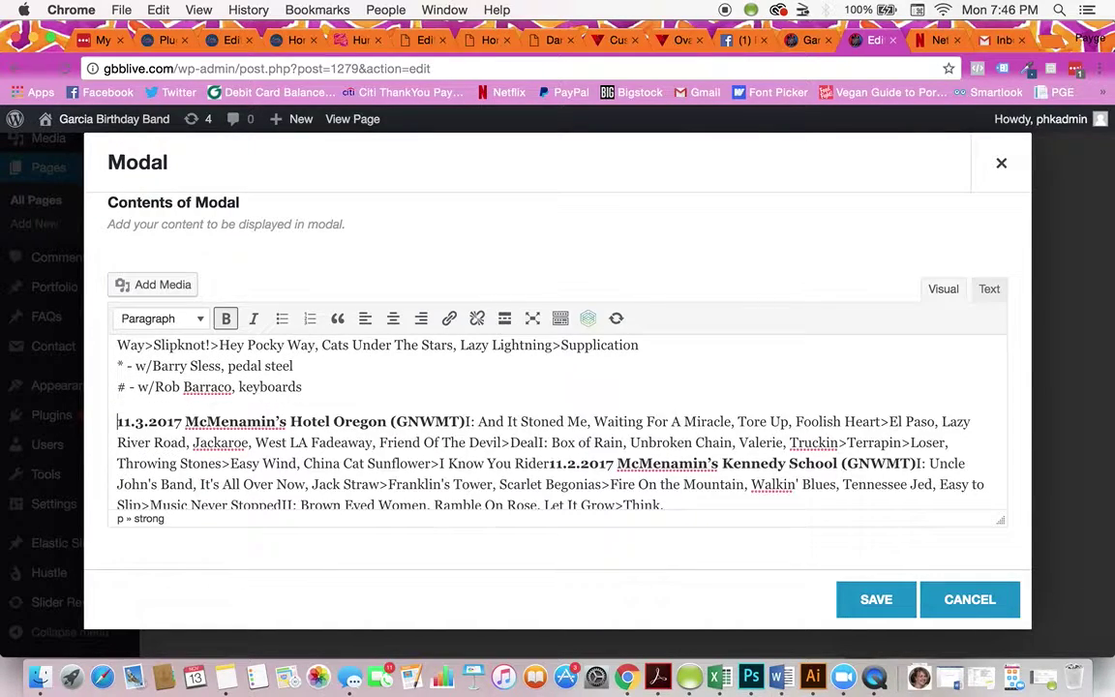
{"action": "key", "text": "Return"}
{"action": "scroll", "coordinate": [311, 377], "scroll_direction": "down", "scroll_amount": 10}
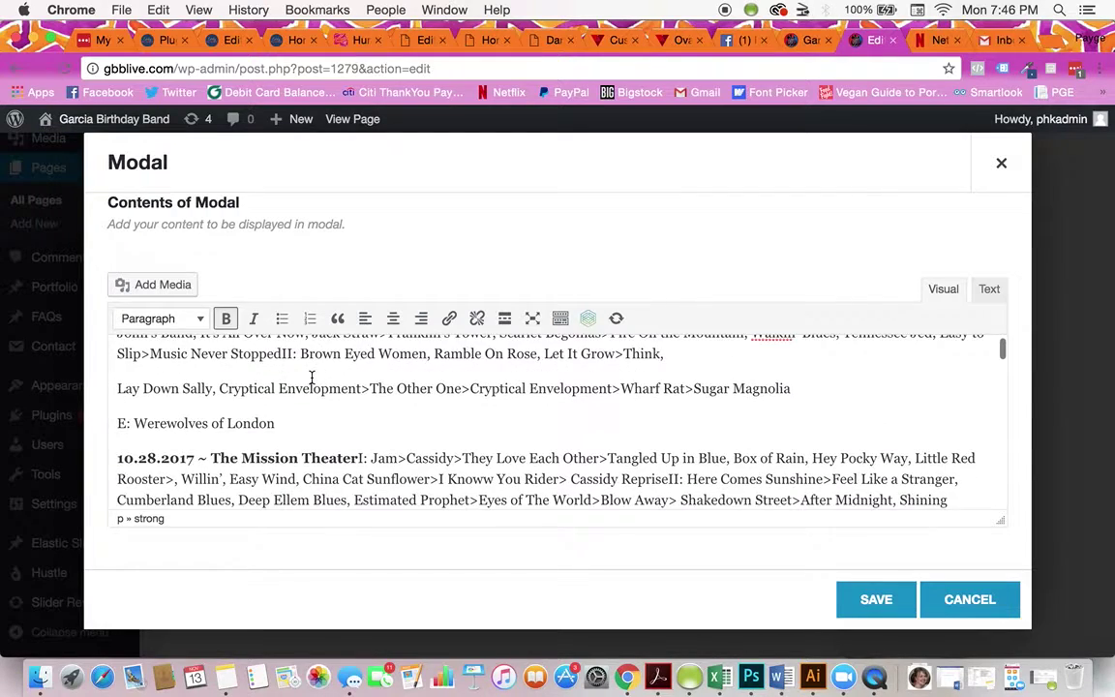
{"action": "key", "text": "Return"}
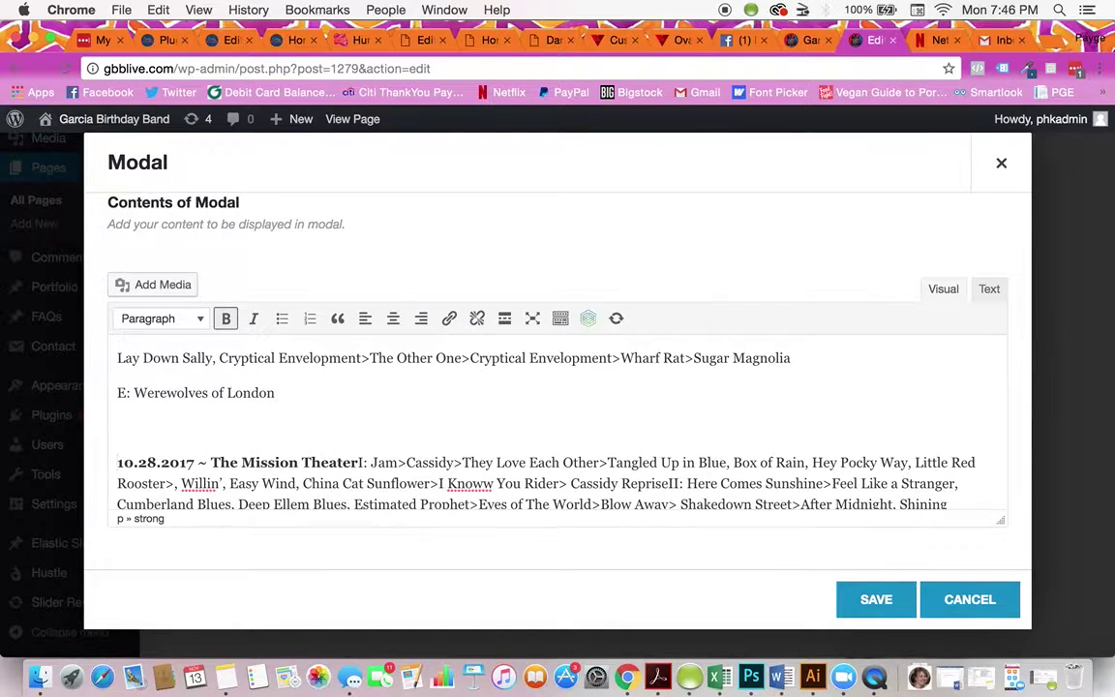
Step: Add blank lines above the 10.20.2017, 9.30.2017 and 9.16.2017 setlist entries
{"action": "scroll", "coordinate": [157, 419], "scroll_direction": "down", "scroll_amount": 2}
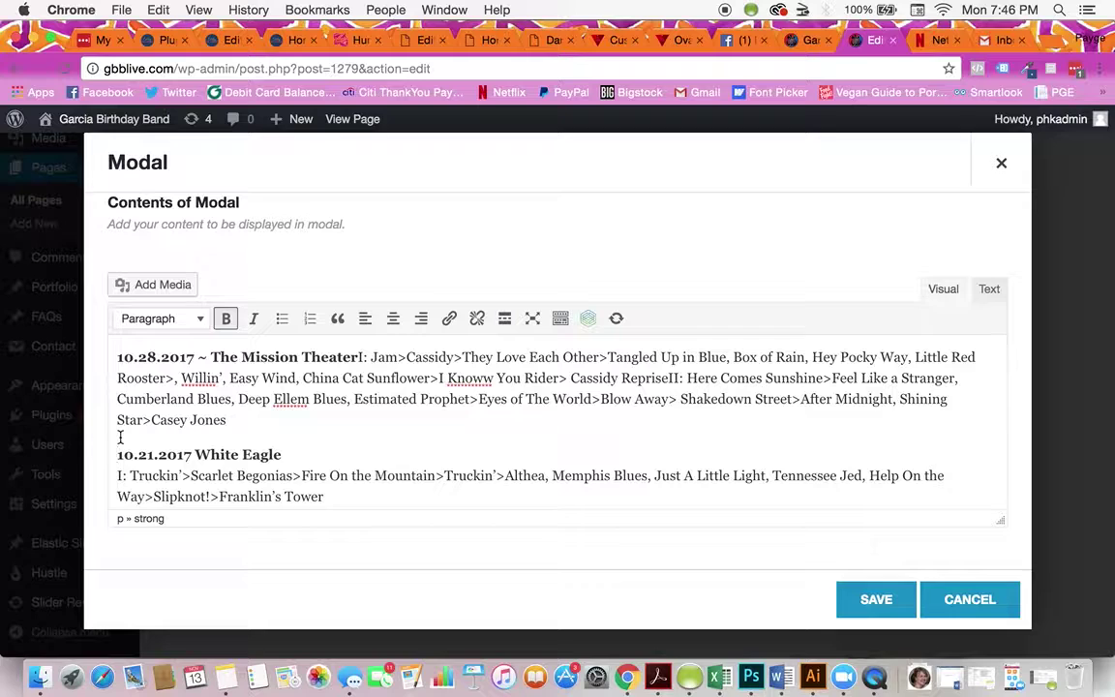
{"action": "scroll", "coordinate": [122, 380], "scroll_direction": "down", "scroll_amount": 3}
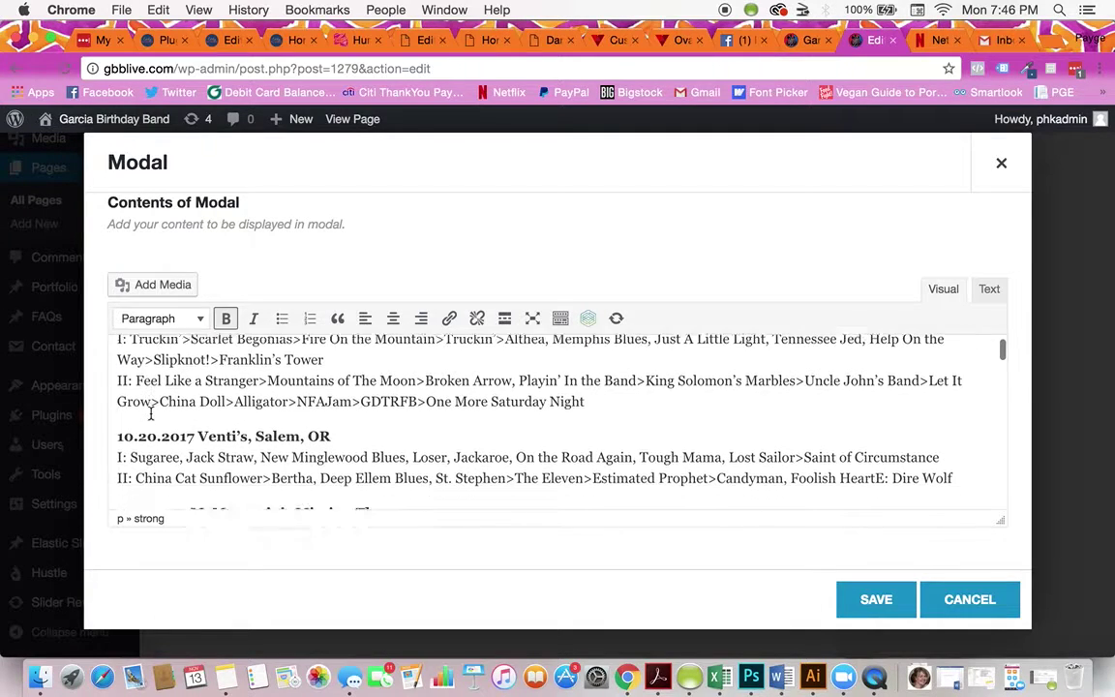
{"action": "left_click", "coordinate": [116, 433]}
{"action": "key", "text": "Return"}
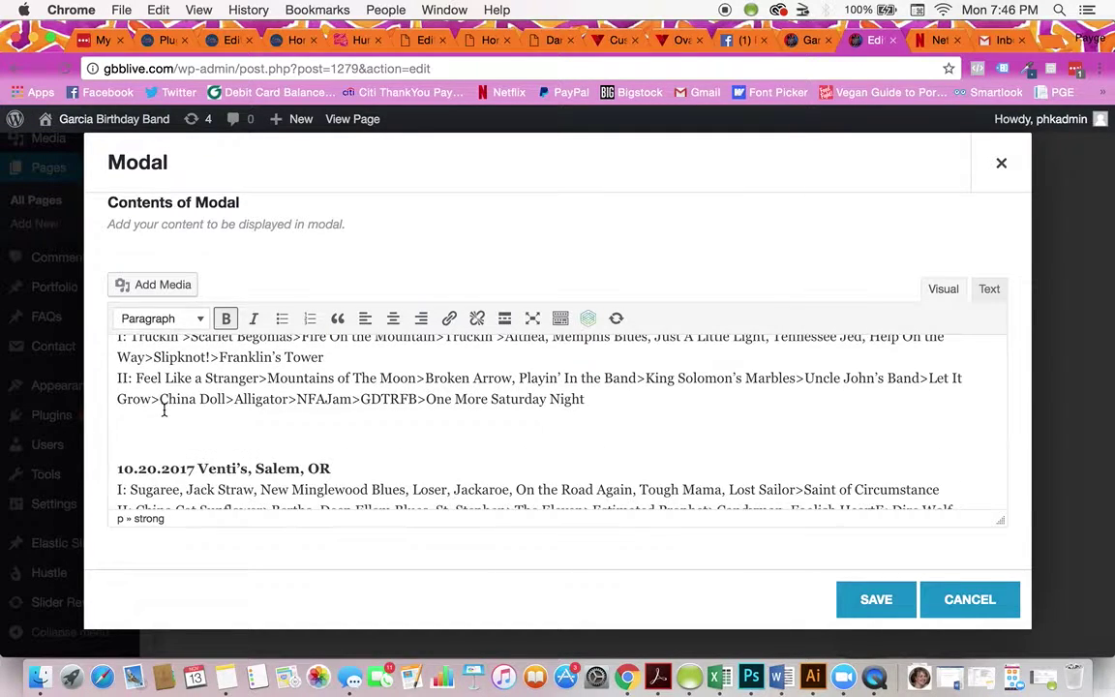
{"action": "scroll", "coordinate": [162, 409], "scroll_direction": "down", "scroll_amount": 3}
{"action": "left_click", "coordinate": [117, 416]}
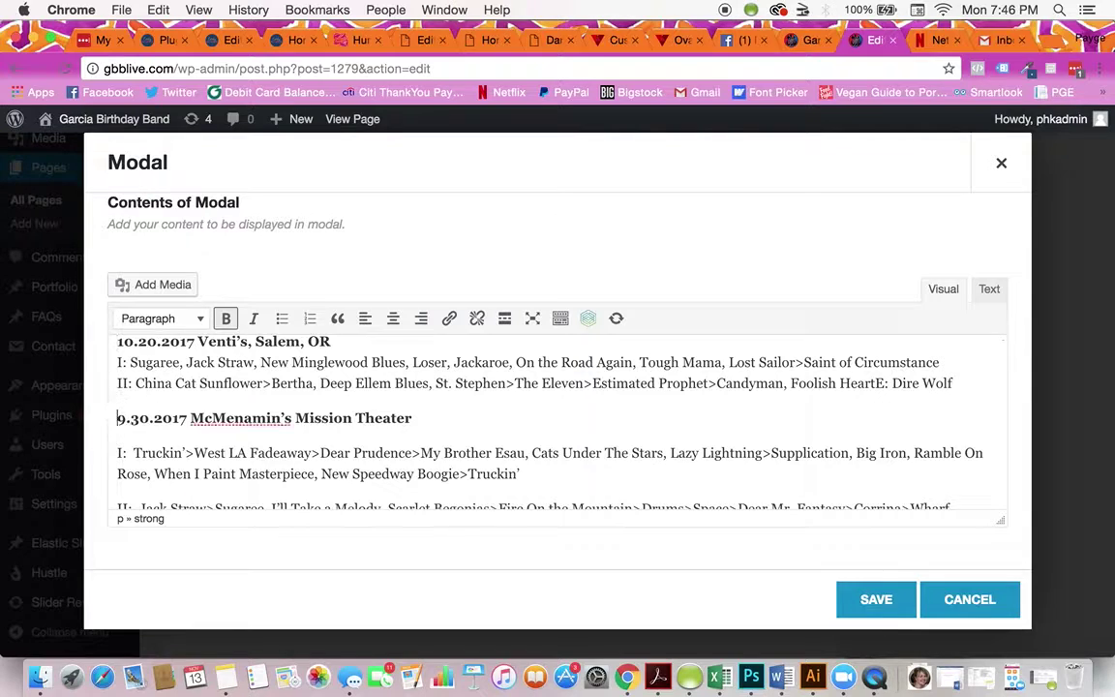
{"action": "key", "text": "Return"}
{"action": "scroll", "coordinate": [160, 410], "scroll_direction": "down", "scroll_amount": 3}
{"action": "scroll", "coordinate": [163, 412], "scroll_direction": "down", "scroll_amount": 1}
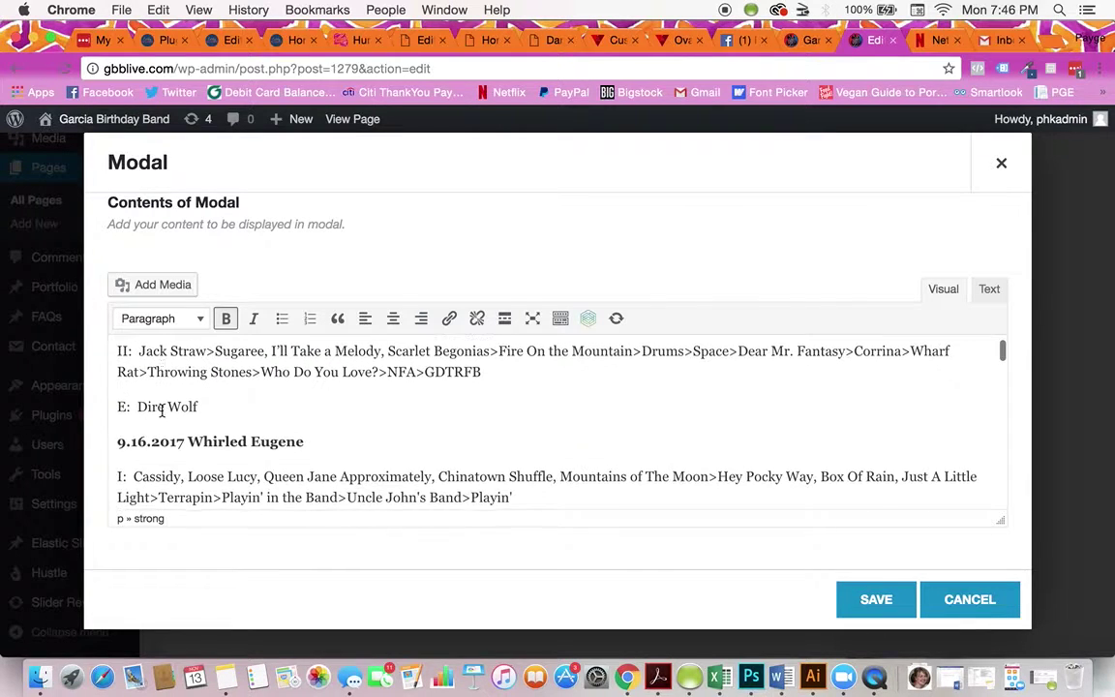
{"action": "key", "text": "Return"}
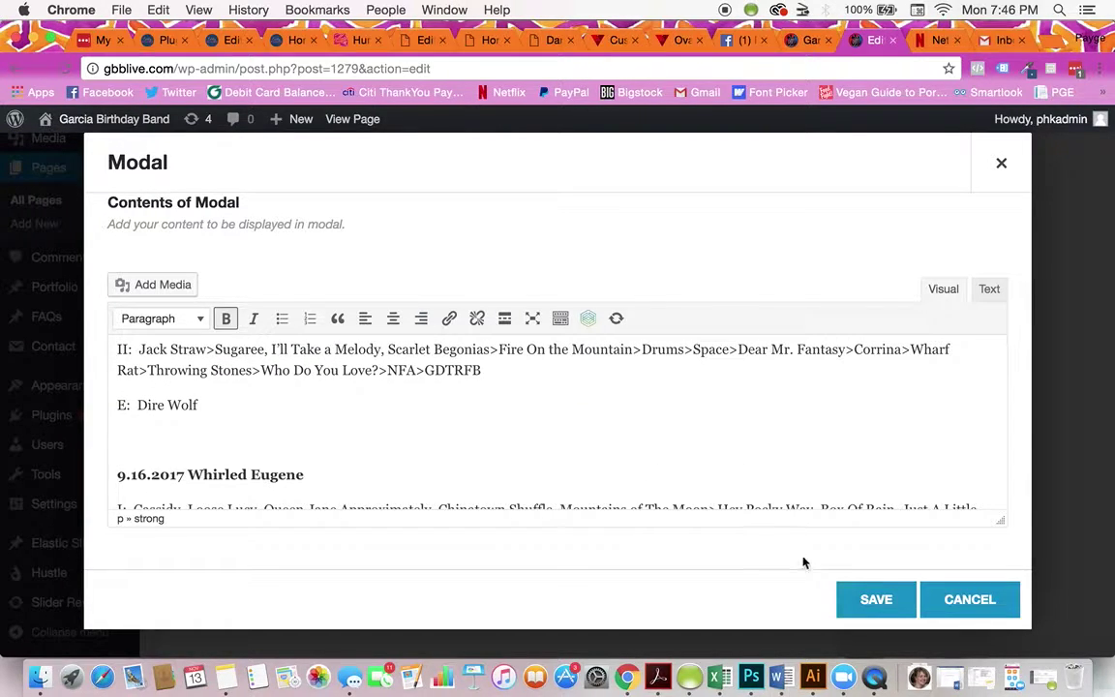
Step: Save the re-spaced Setlists modal and update The Music page
{"action": "left_click", "coordinate": [874, 601]}
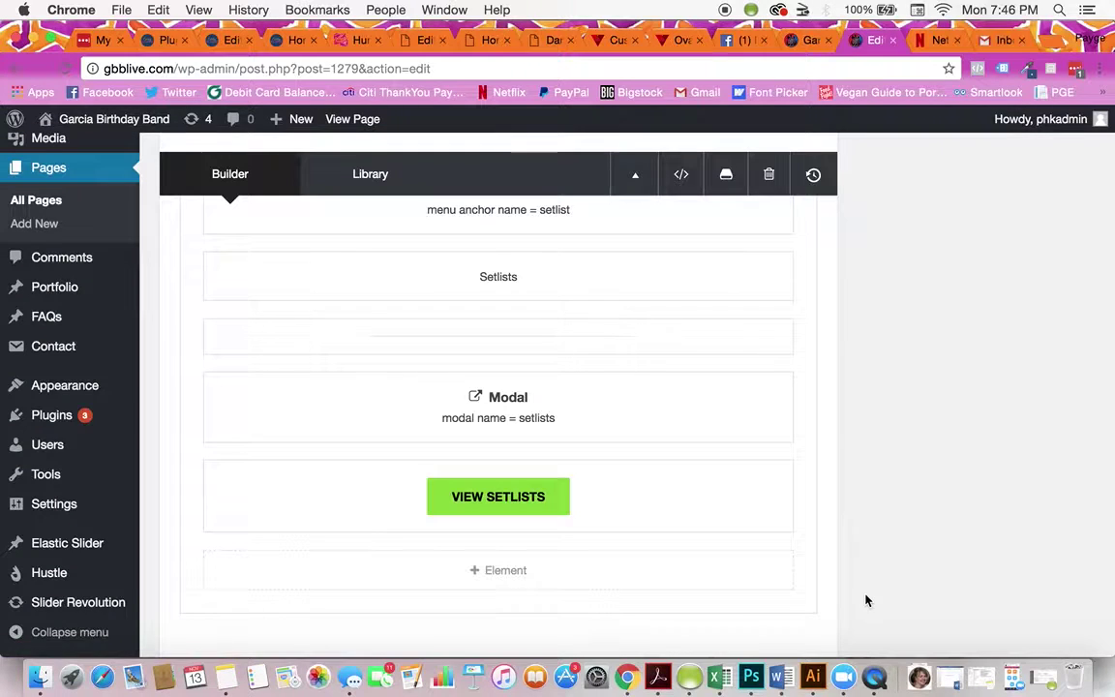
{"action": "scroll", "coordinate": [926, 373], "scroll_direction": "up", "scroll_amount": 5}
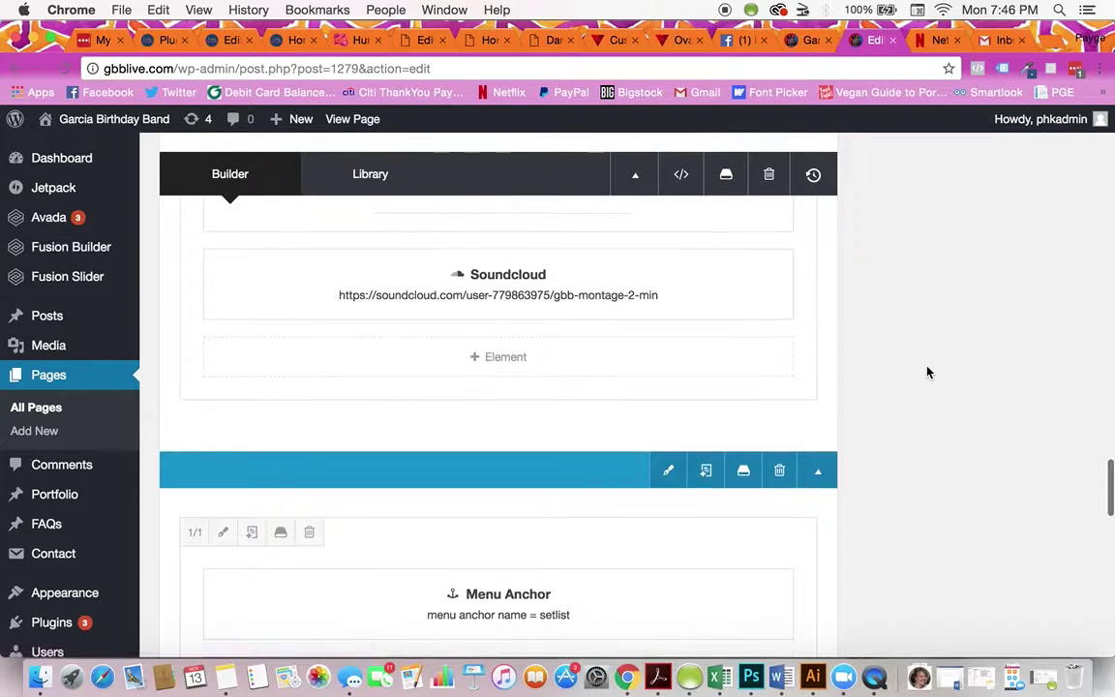
{"action": "scroll", "coordinate": [926, 373], "scroll_direction": "up", "scroll_amount": 8}
{"action": "scroll", "coordinate": [927, 372], "scroll_direction": "up", "scroll_amount": 10}
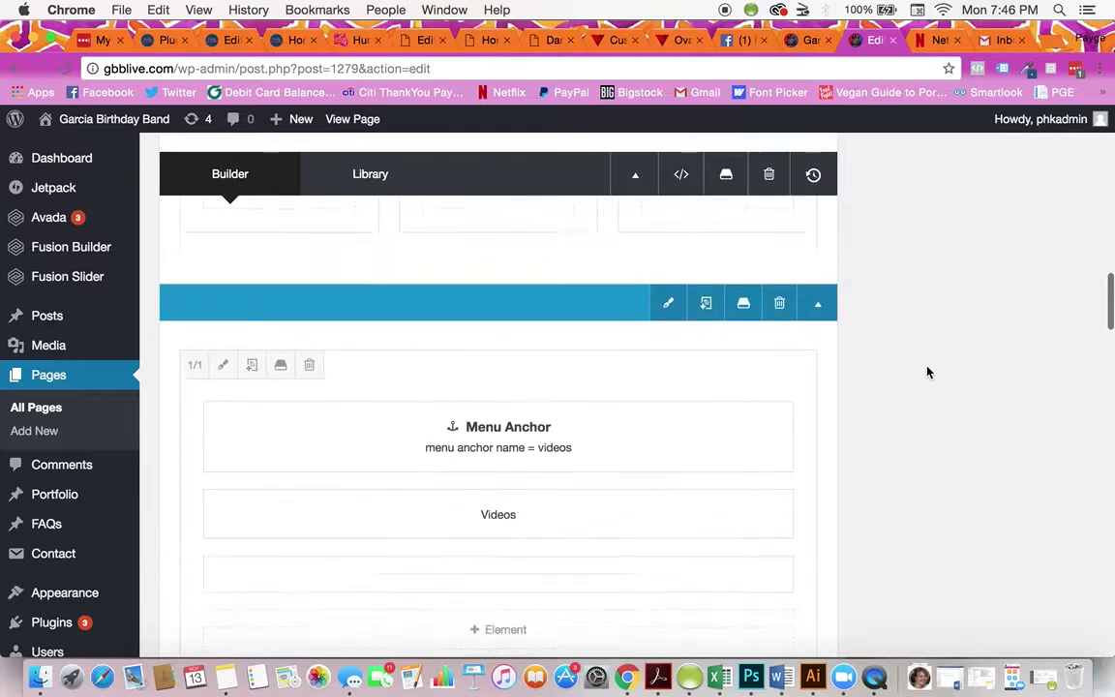
{"action": "scroll", "coordinate": [927, 371], "scroll_direction": "up", "scroll_amount": 3}
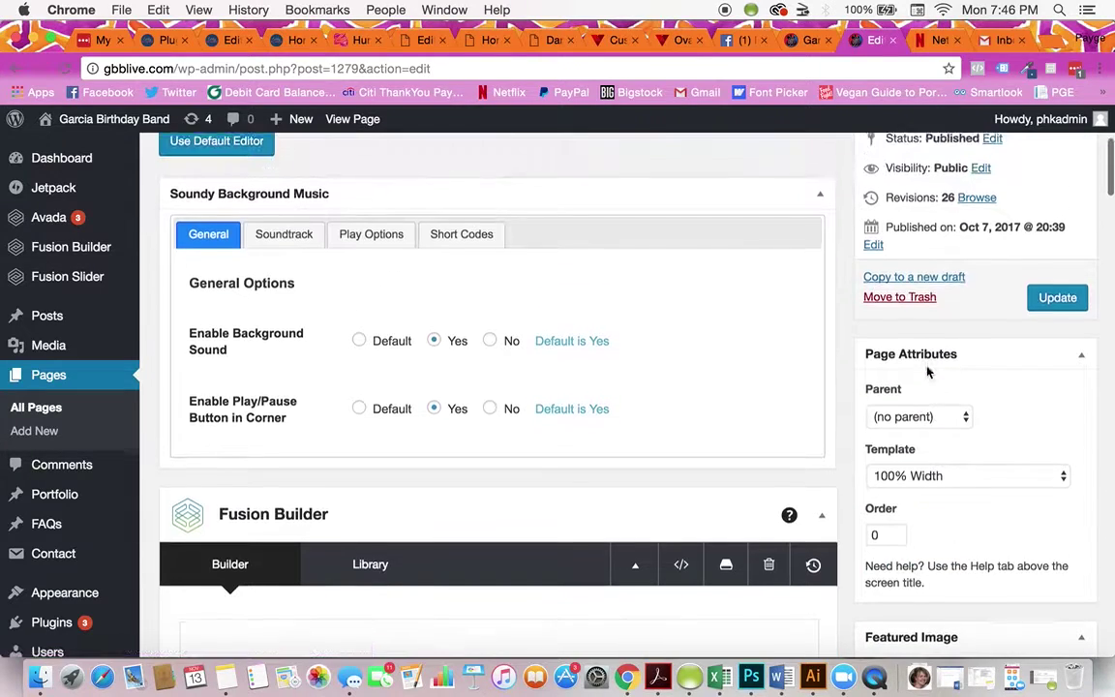
{"action": "left_click", "coordinate": [1041, 299]}
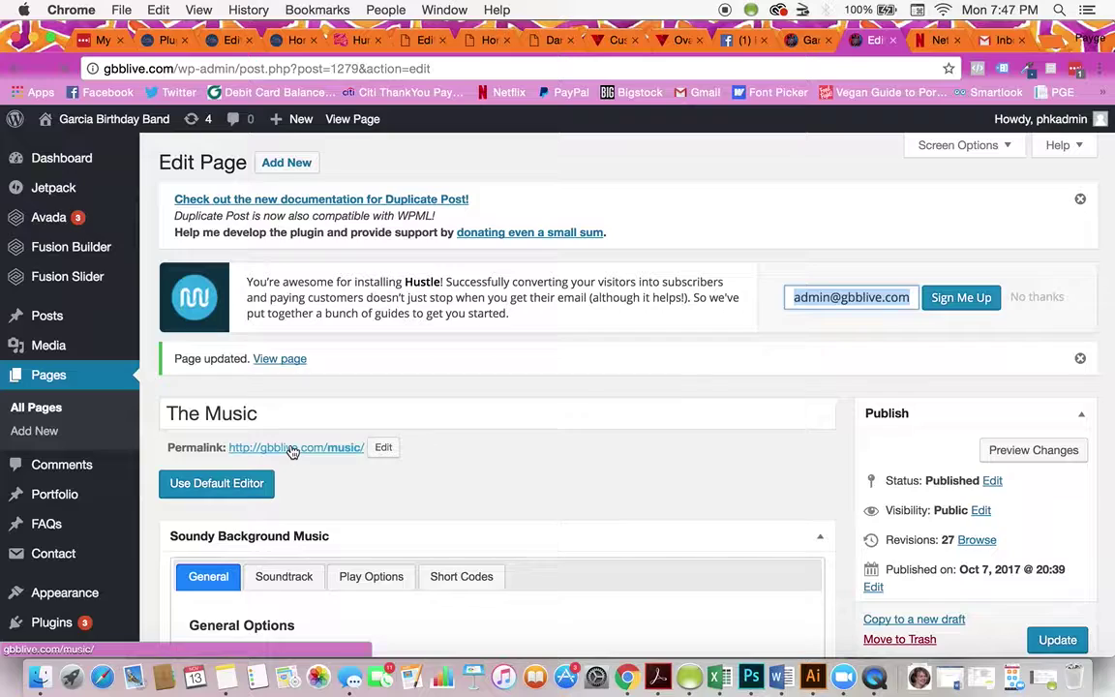
Step: Reopen the Setlists modal's settings and review its setlists name and Setlists heading
{"action": "scroll", "coordinate": [391, 445], "scroll_direction": "down", "scroll_amount": 10}
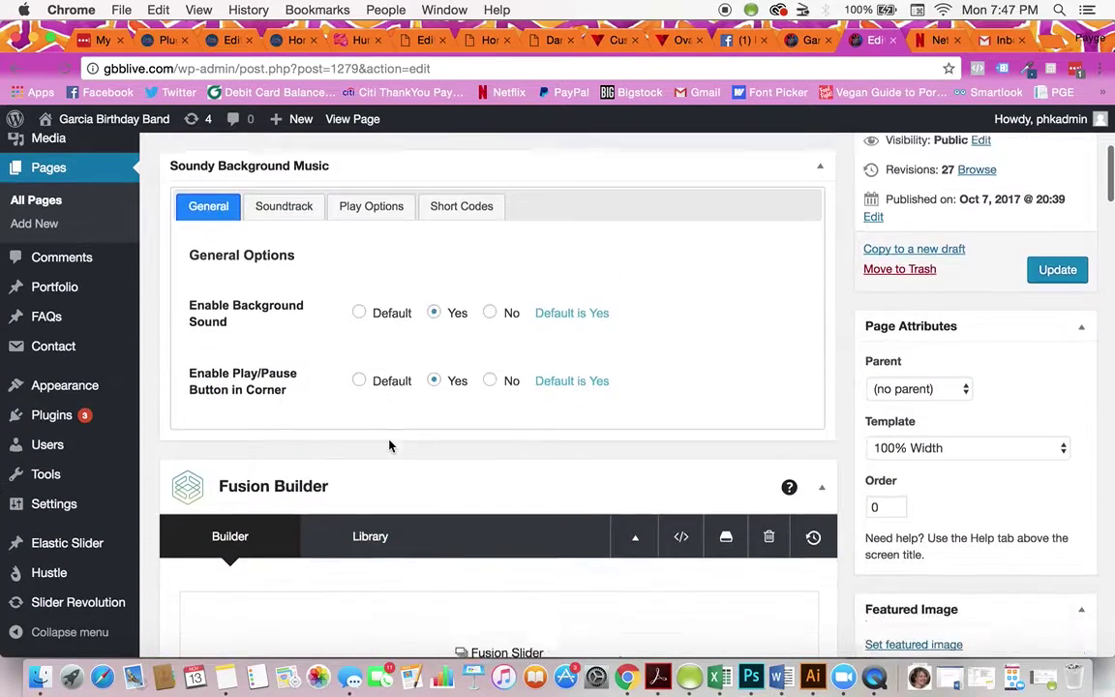
{"action": "scroll", "coordinate": [391, 445], "scroll_direction": "down", "scroll_amount": 15}
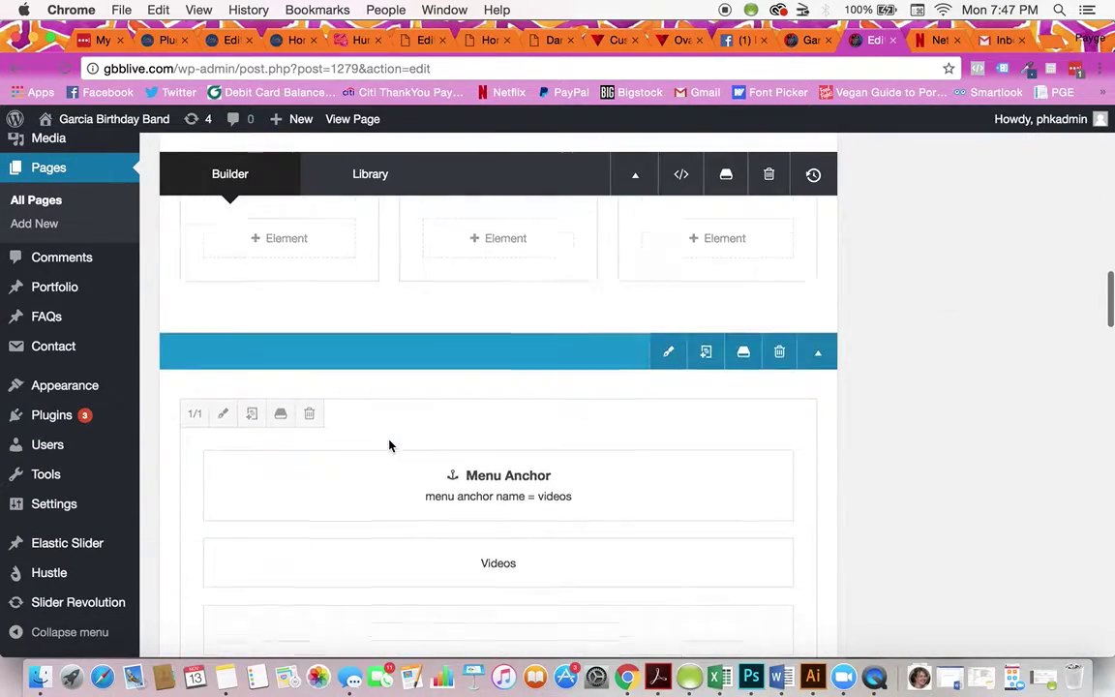
{"action": "scroll", "coordinate": [391, 445], "scroll_direction": "down", "scroll_amount": 15}
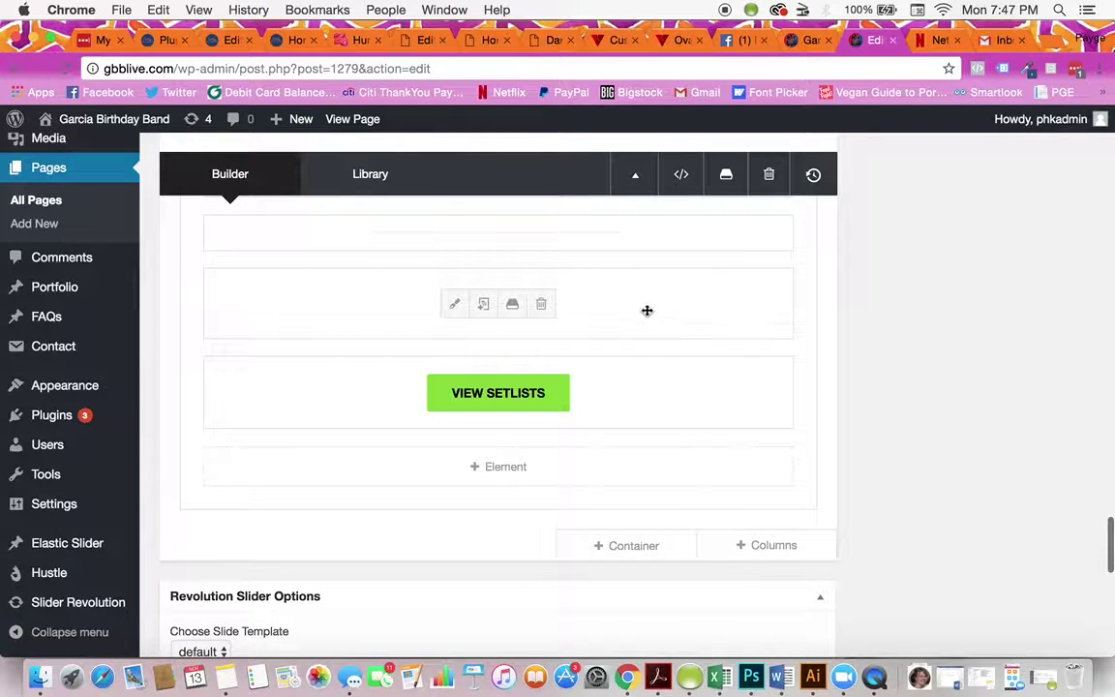
{"action": "left_click", "coordinate": [454, 304]}
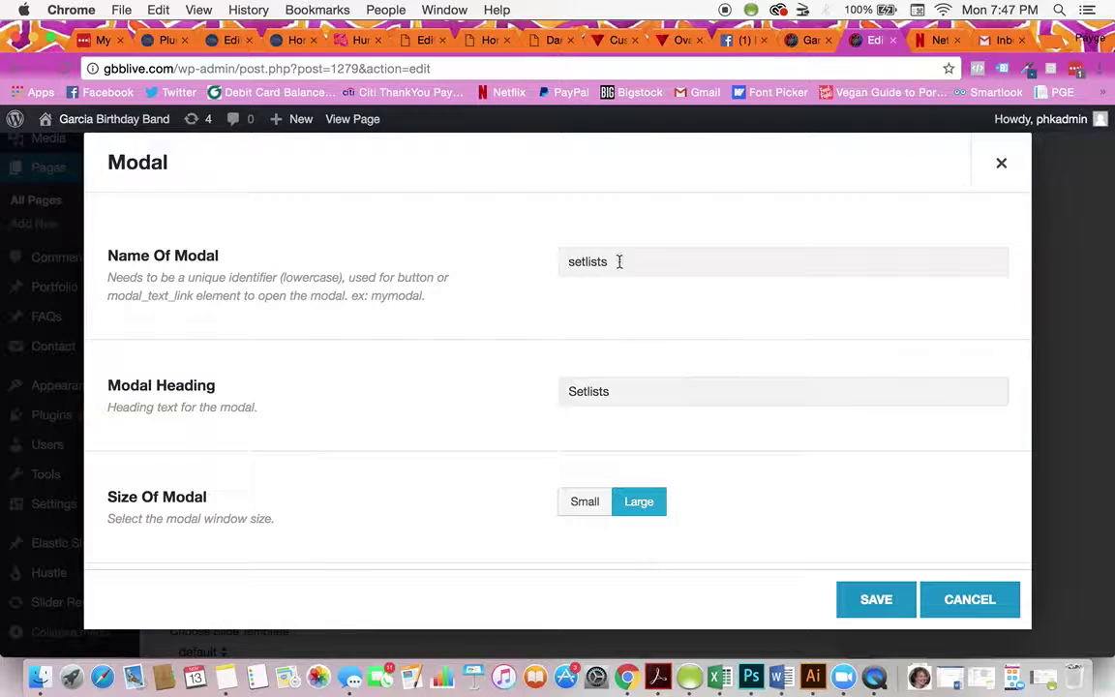
{"action": "left_click_drag", "start_coordinate": [620, 261], "coordinate": [557, 259]}
{"action": "left_click", "coordinate": [632, 391]}
{"action": "left_click_drag", "start_coordinate": [634, 391], "coordinate": [542, 387]}
{"action": "left_click", "coordinate": [639, 391]}
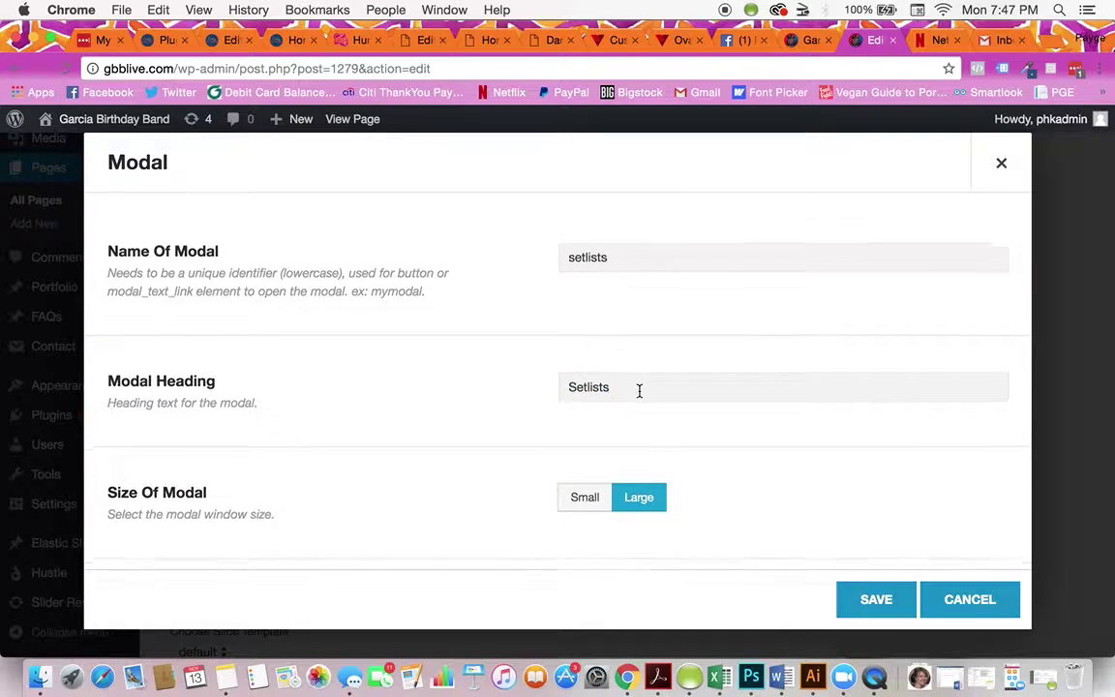
Step: Scroll to the modal contents, place the caret after U.S. Blues, then stop the screen recording
{"action": "scroll", "coordinate": [639, 391], "scroll_direction": "down", "scroll_amount": 10}
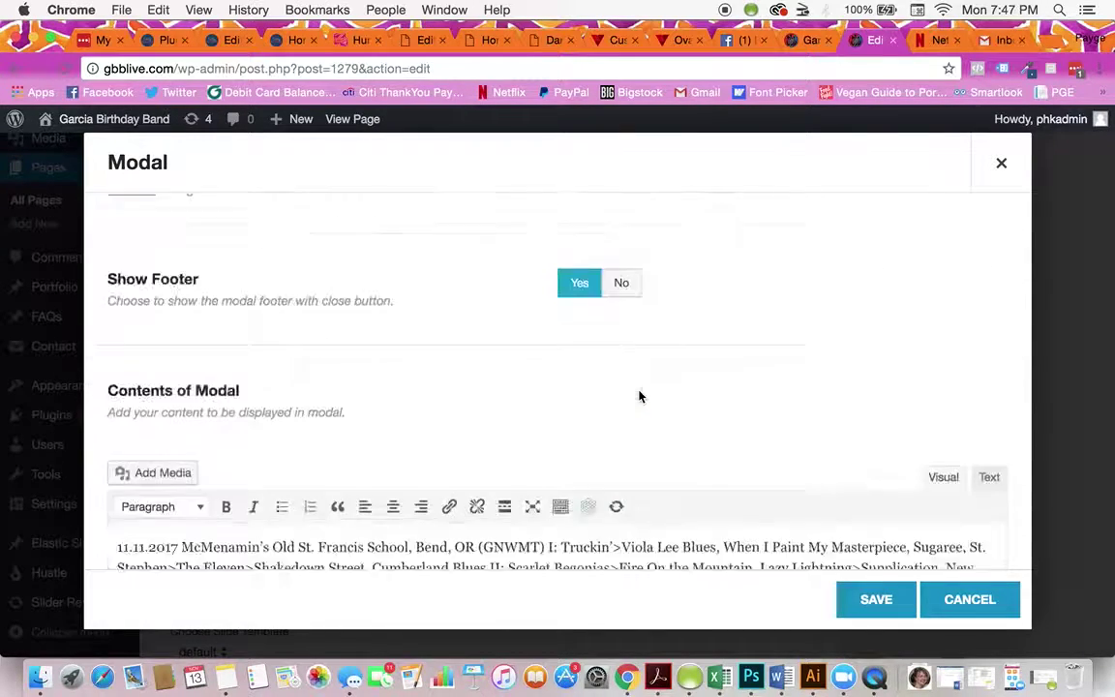
{"action": "scroll", "coordinate": [639, 396], "scroll_direction": "down", "scroll_amount": 10}
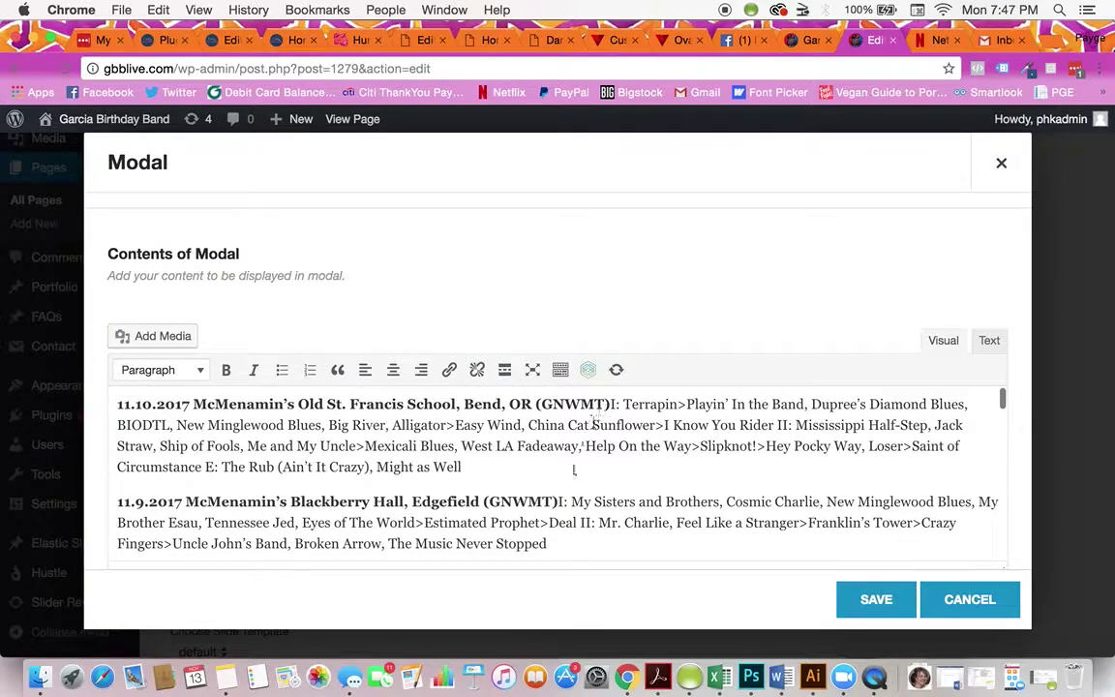
{"action": "scroll", "coordinate": [570, 428], "scroll_direction": "down", "scroll_amount": 5}
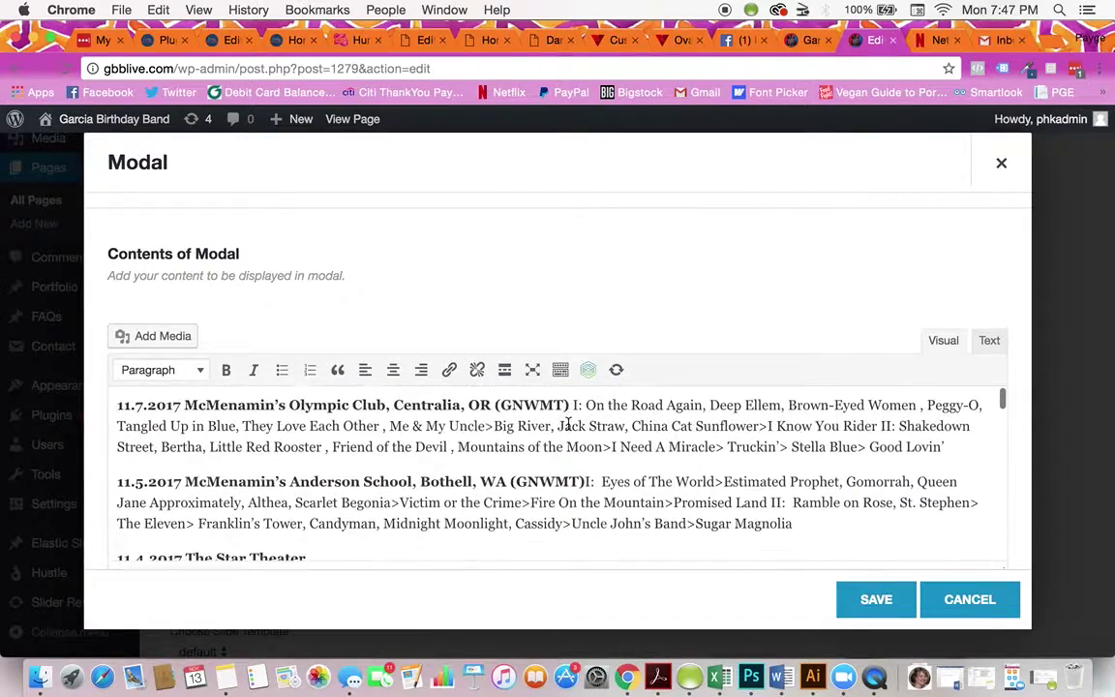
{"action": "scroll", "coordinate": [568, 425], "scroll_direction": "up", "scroll_amount": 10}
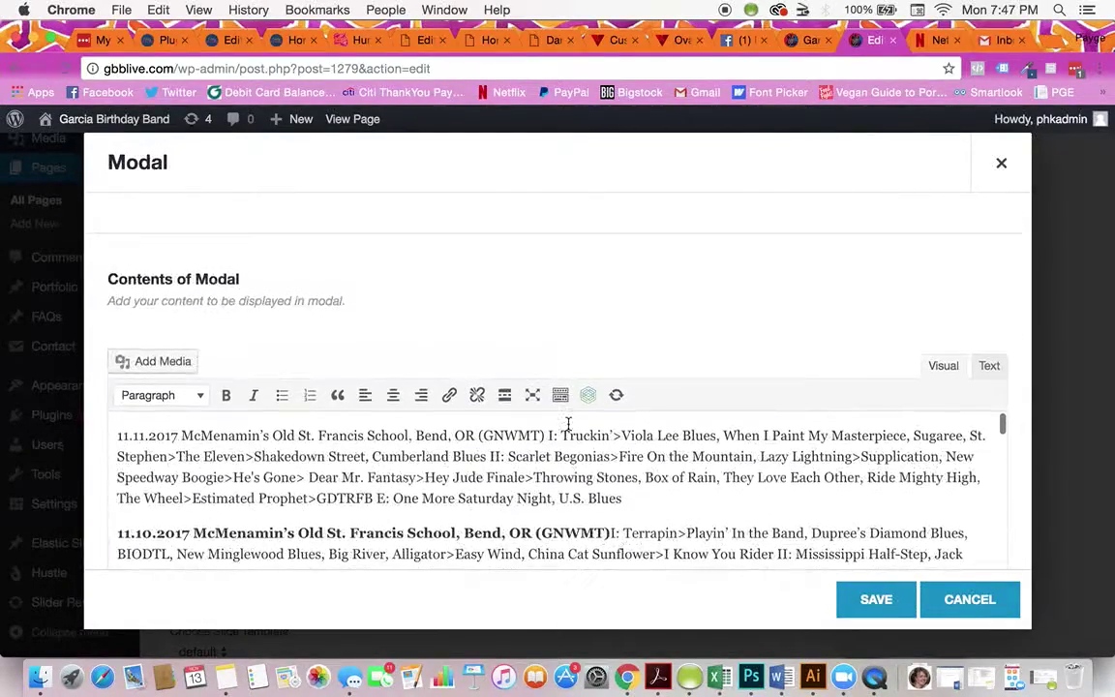
{"action": "left_click", "coordinate": [657, 498]}
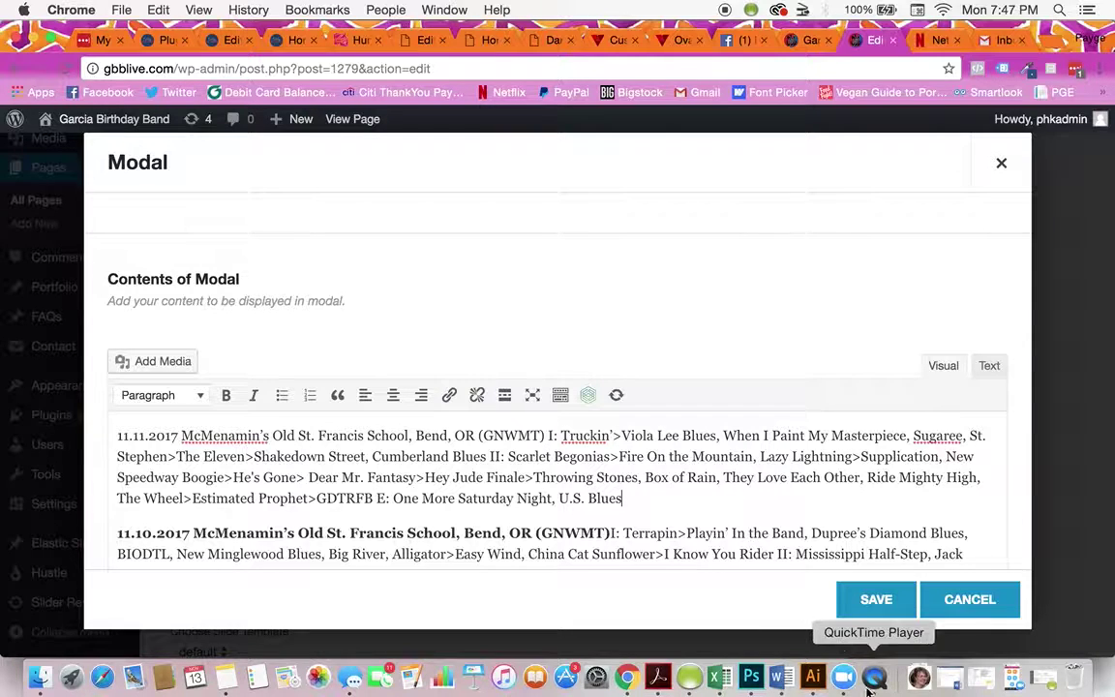
{"action": "left_click", "coordinate": [871, 690]}
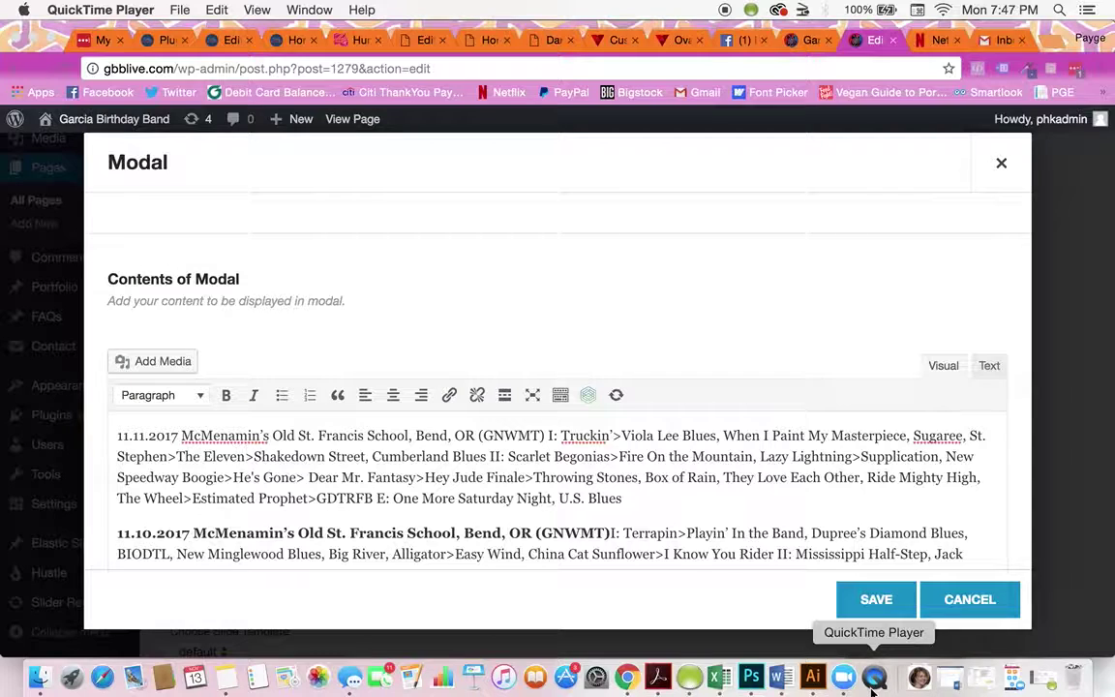
{"action": "right_click", "coordinate": [871, 689]}
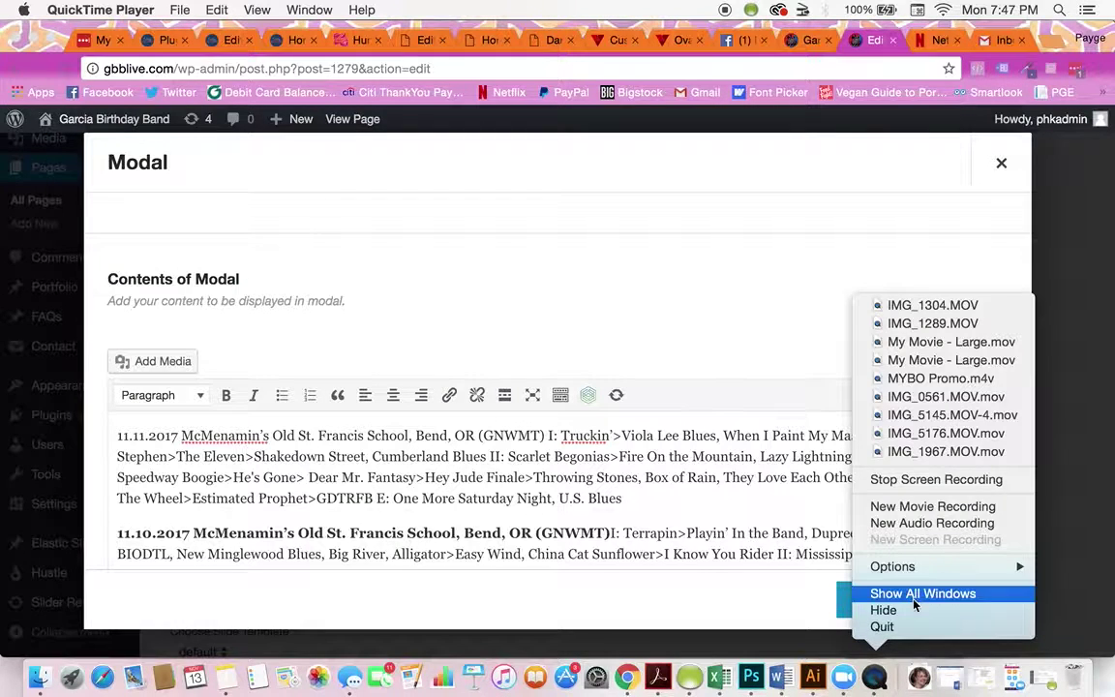